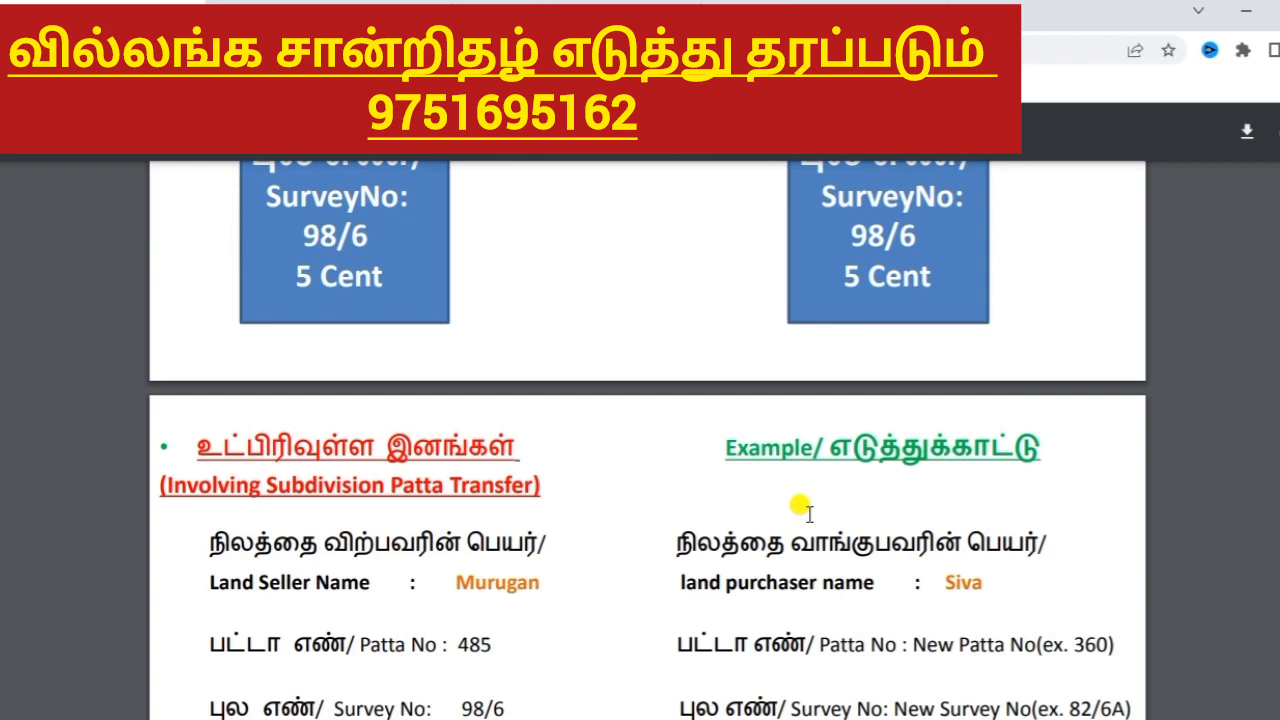
Scroll back up through the involving.pdf subdivision patta transfer example.
{"action": "scroll", "coordinate": [805, 512], "scroll_direction": "up", "scroll_amount": 15}
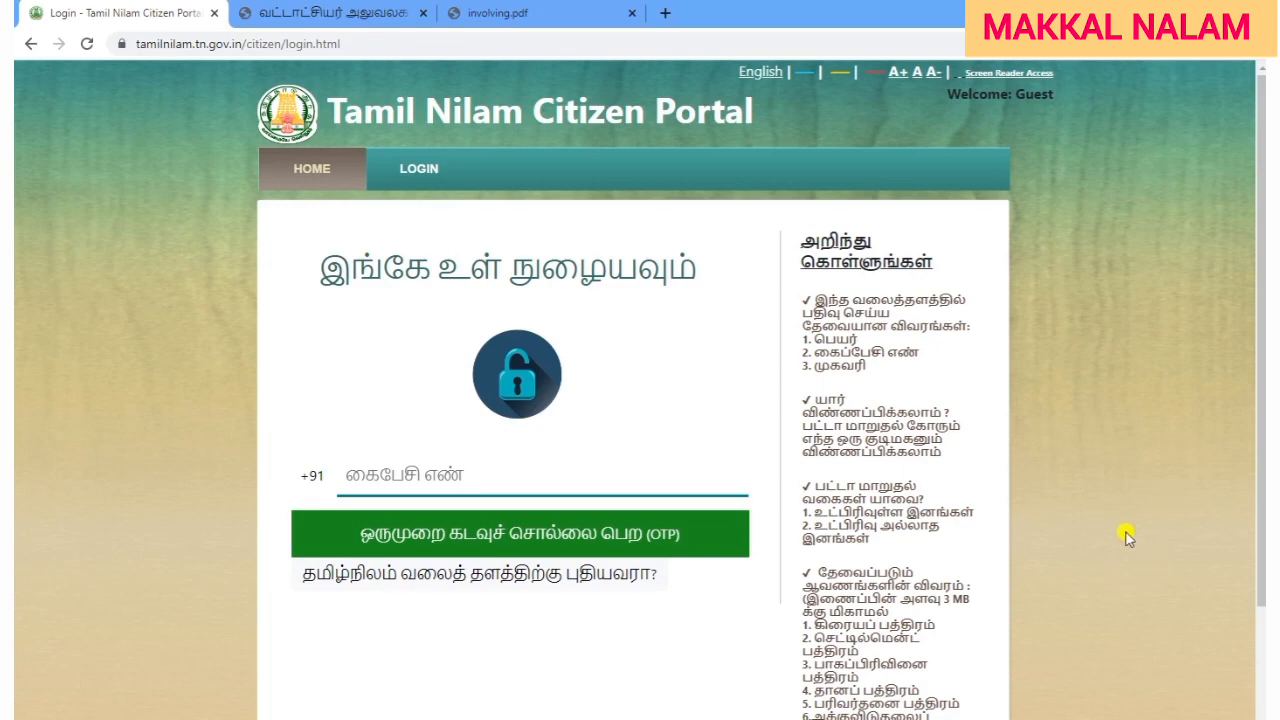
Follow the 'new to TamilNilam site?' link to reach the empty new-user registration form.
{"action": "left_click", "coordinate": [381, 41]}
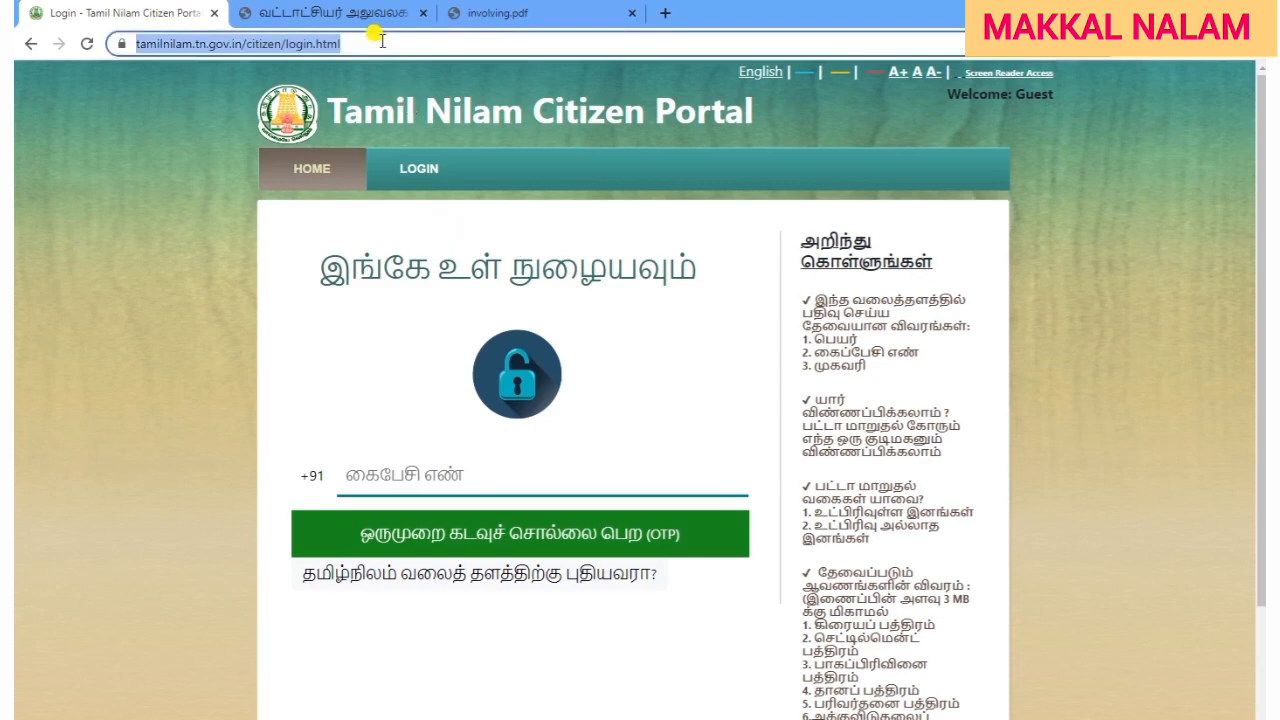
{"action": "left_click", "coordinate": [1145, 418]}
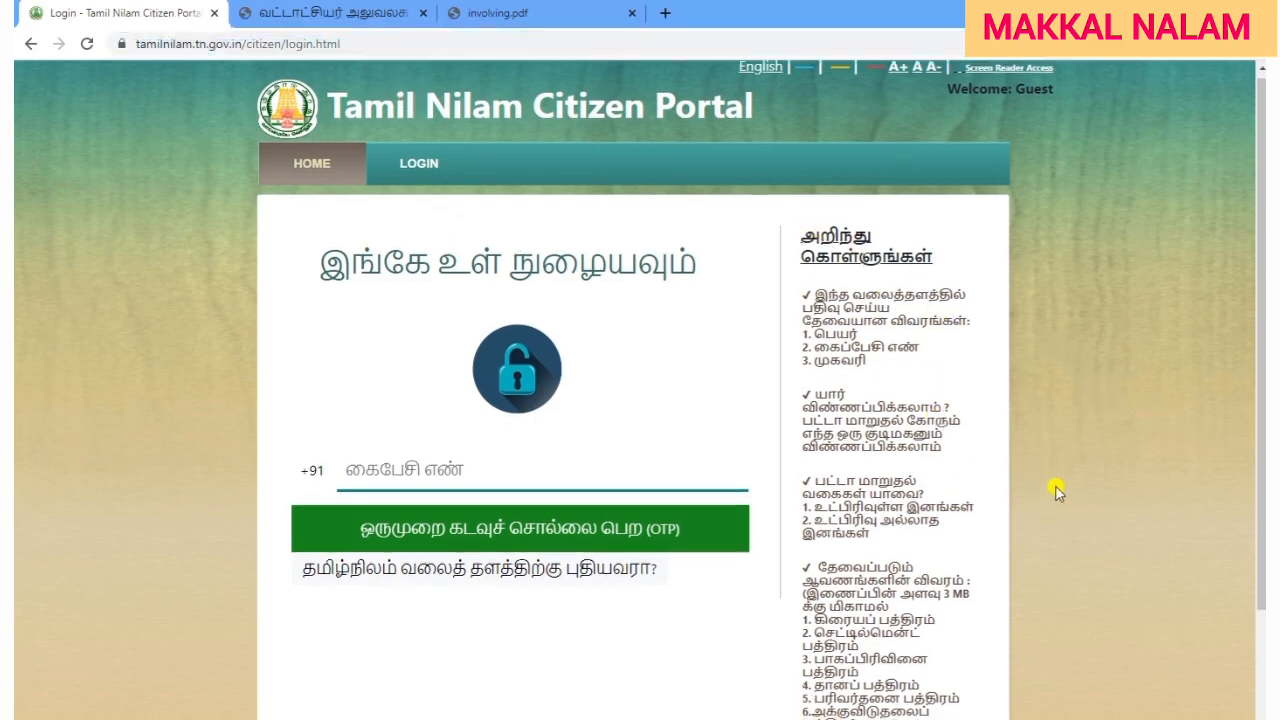
{"action": "scroll", "coordinate": [928, 330], "scroll_direction": "down", "scroll_amount": 2}
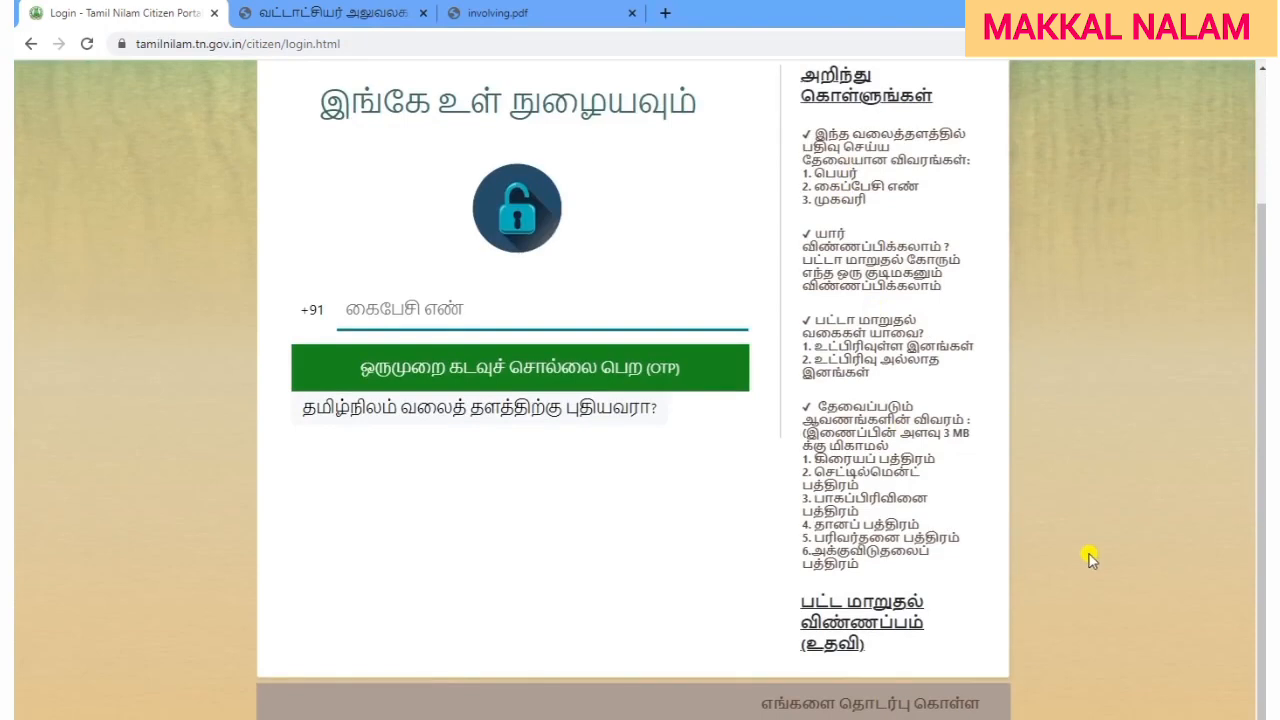
{"action": "scroll", "coordinate": [1089, 554], "scroll_direction": "up", "scroll_amount": 2}
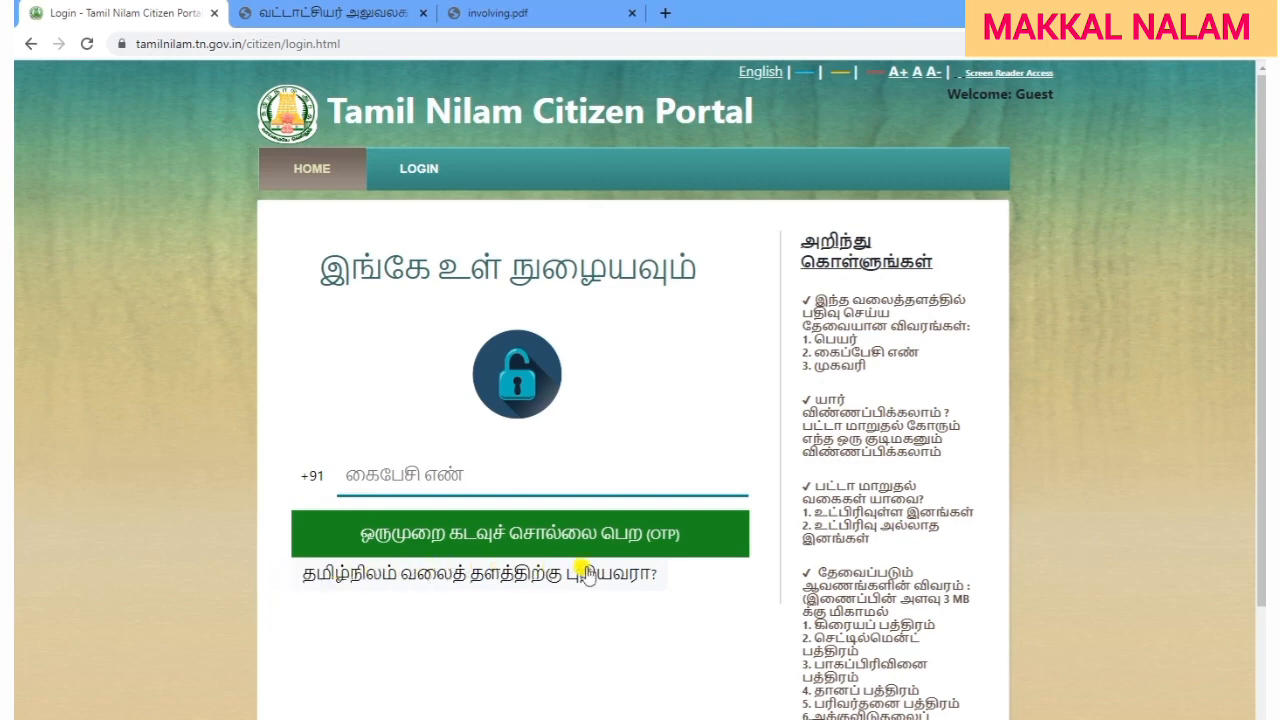
{"action": "left_click", "coordinate": [534, 585]}
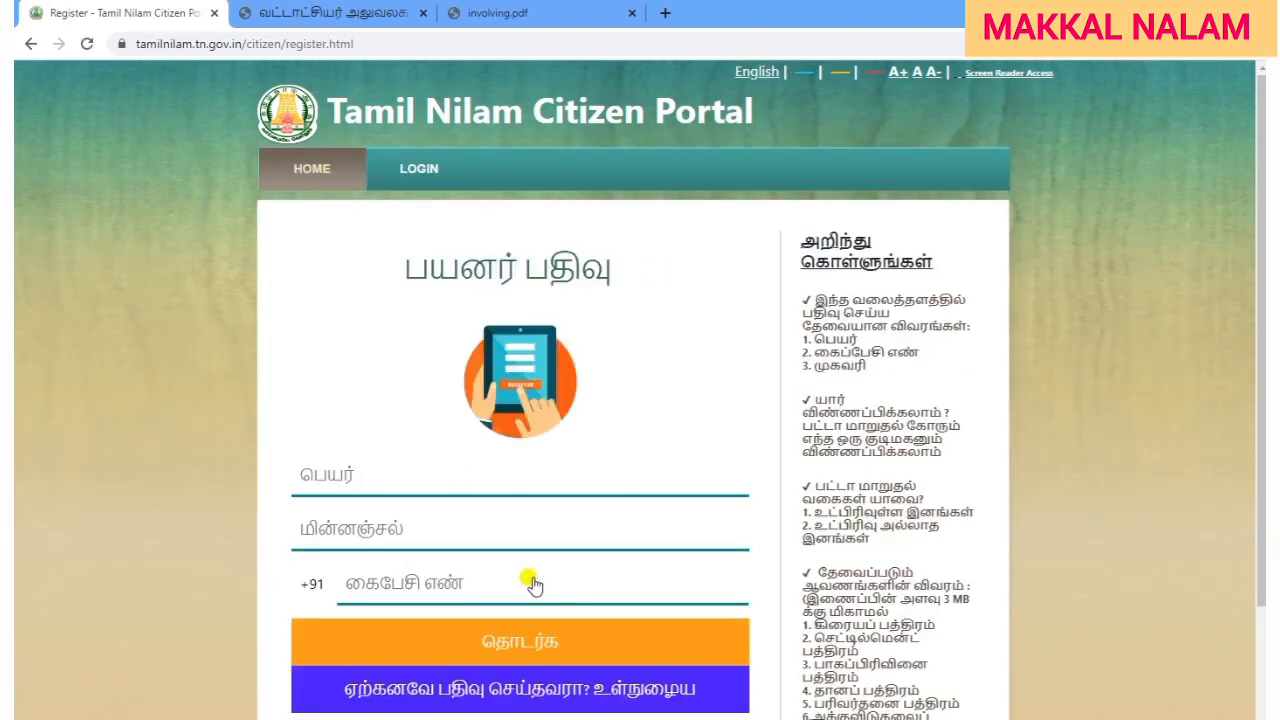
{"action": "scroll", "coordinate": [963, 614], "scroll_direction": "down", "scroll_amount": 1}
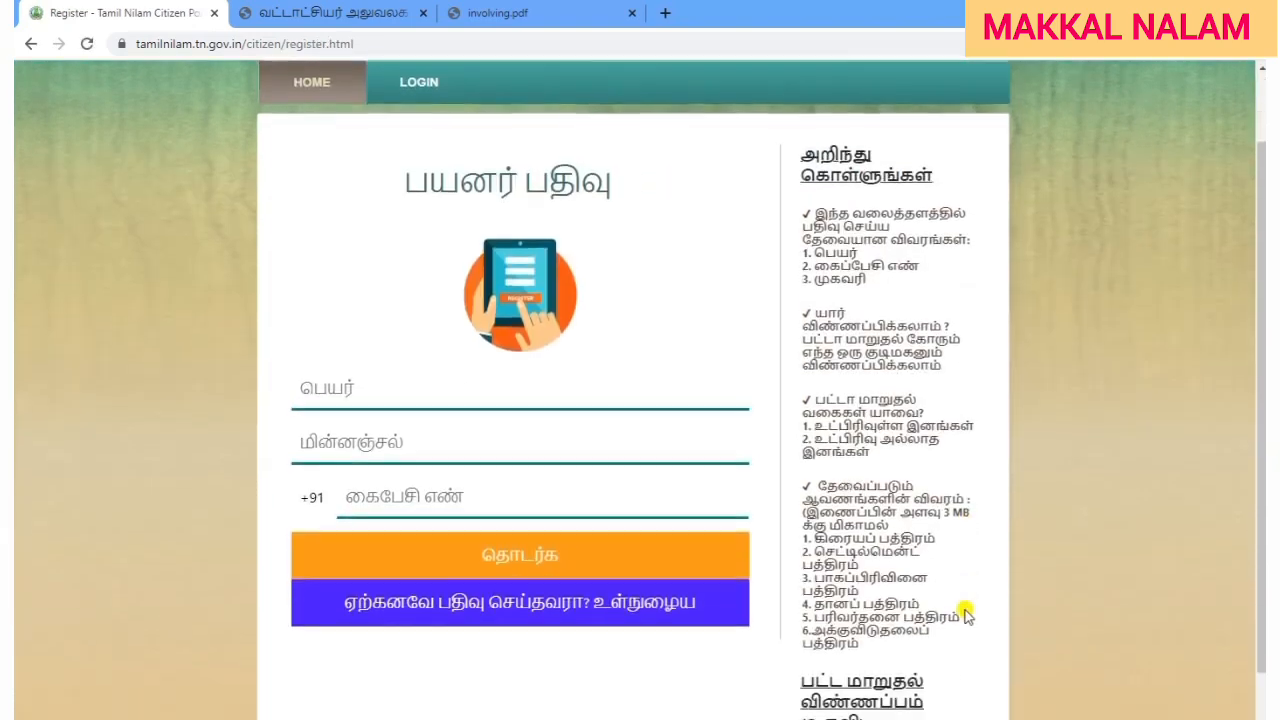
{"action": "scroll", "coordinate": [966, 614], "scroll_direction": "up", "scroll_amount": 1}
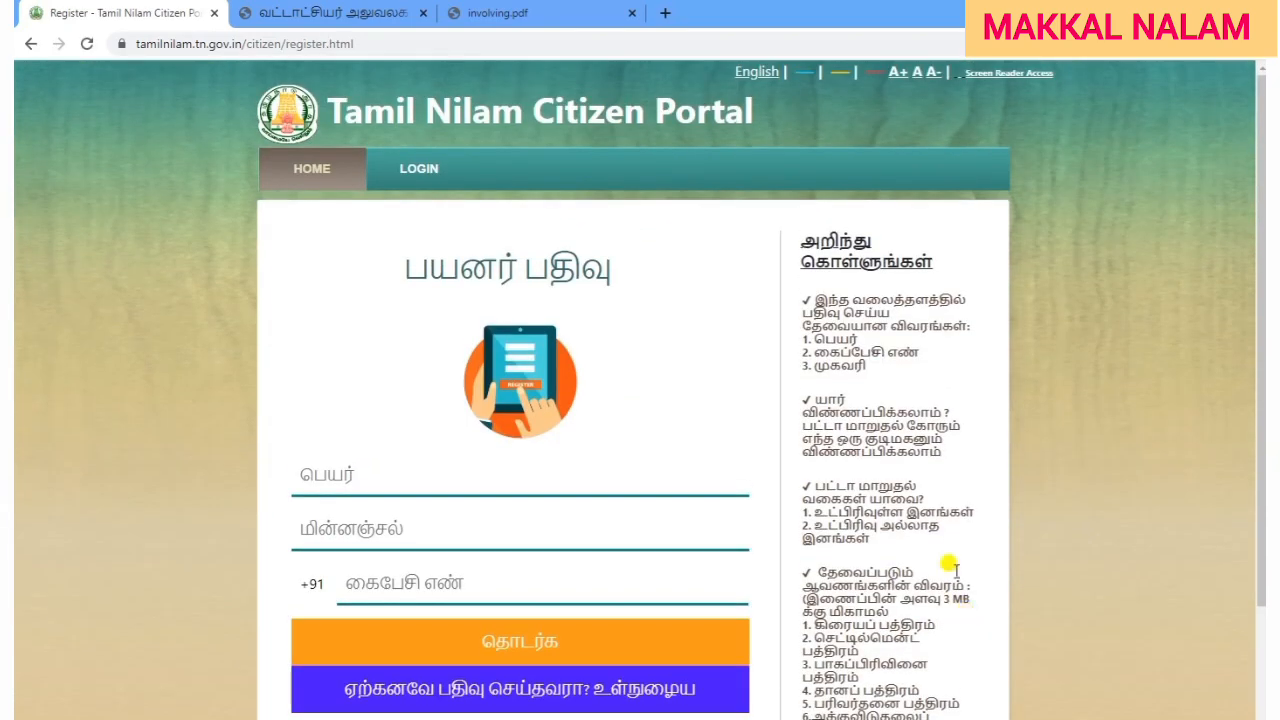
Switch the registration page to English and fill in the name, e-mail and mobile number.
{"action": "left_click", "coordinate": [750, 74]}
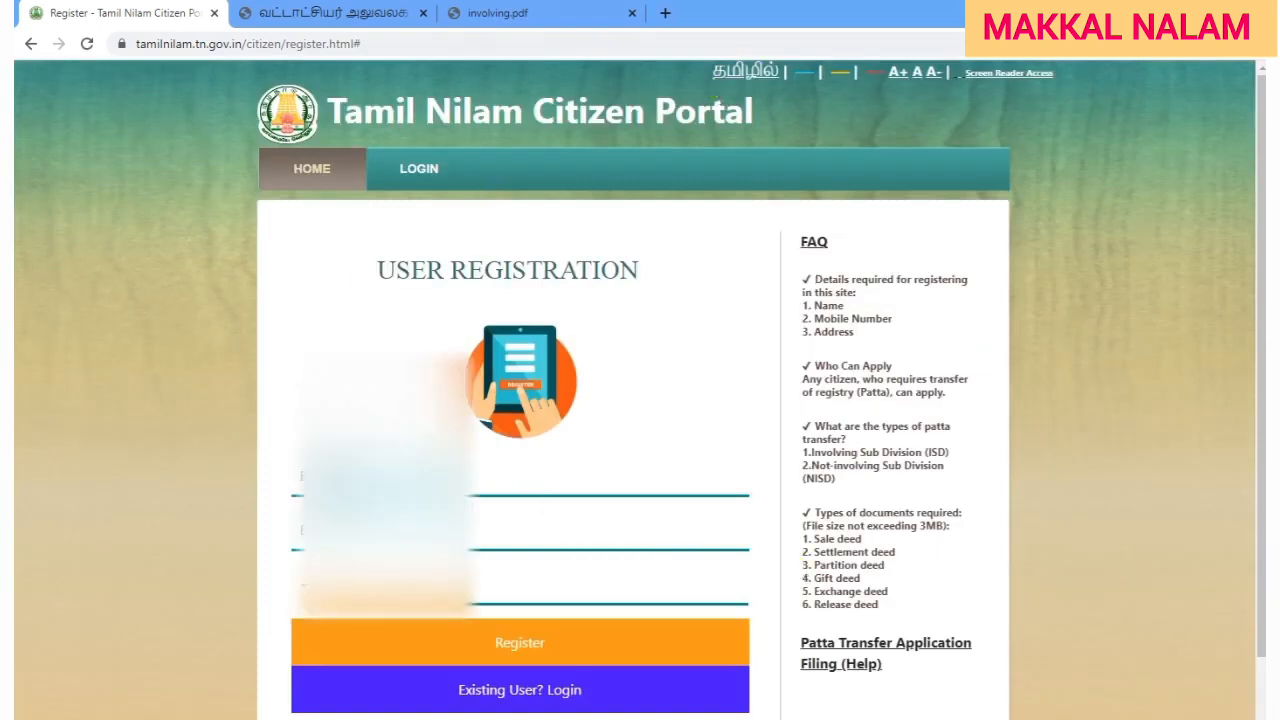
{"action": "left_click", "coordinate": [424, 477]}
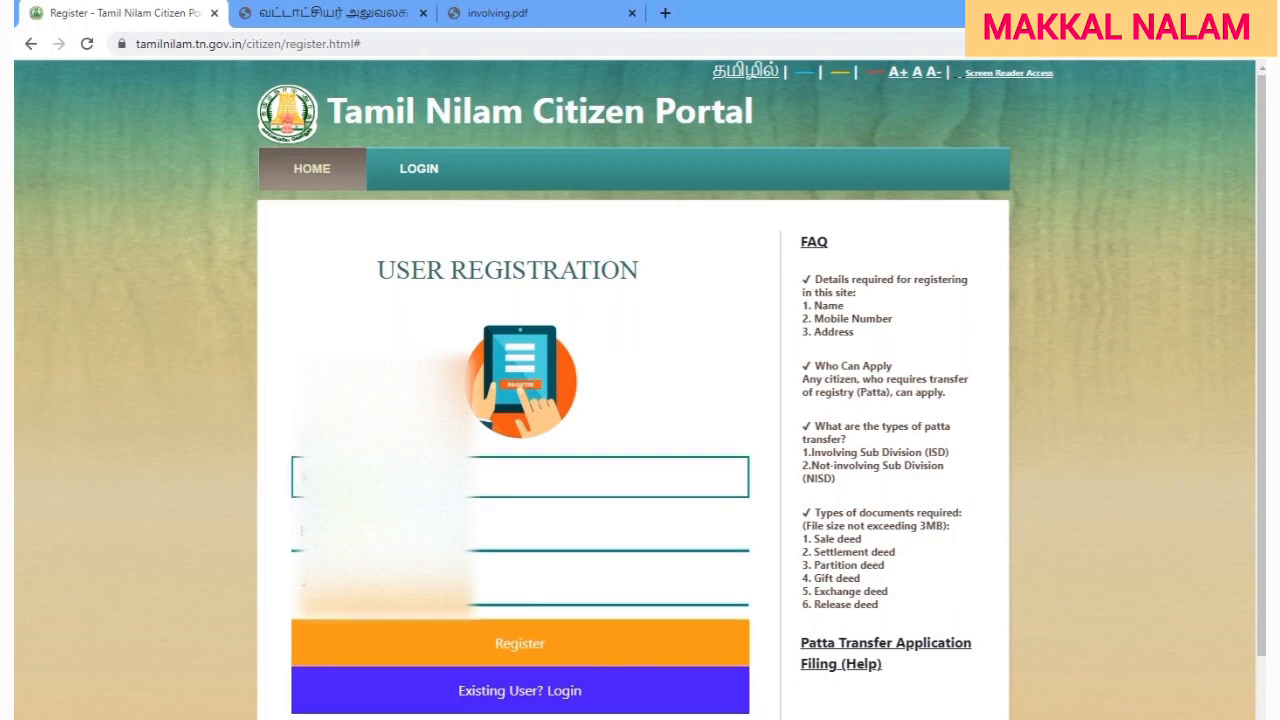
{"action": "left_click", "coordinate": [410, 531]}
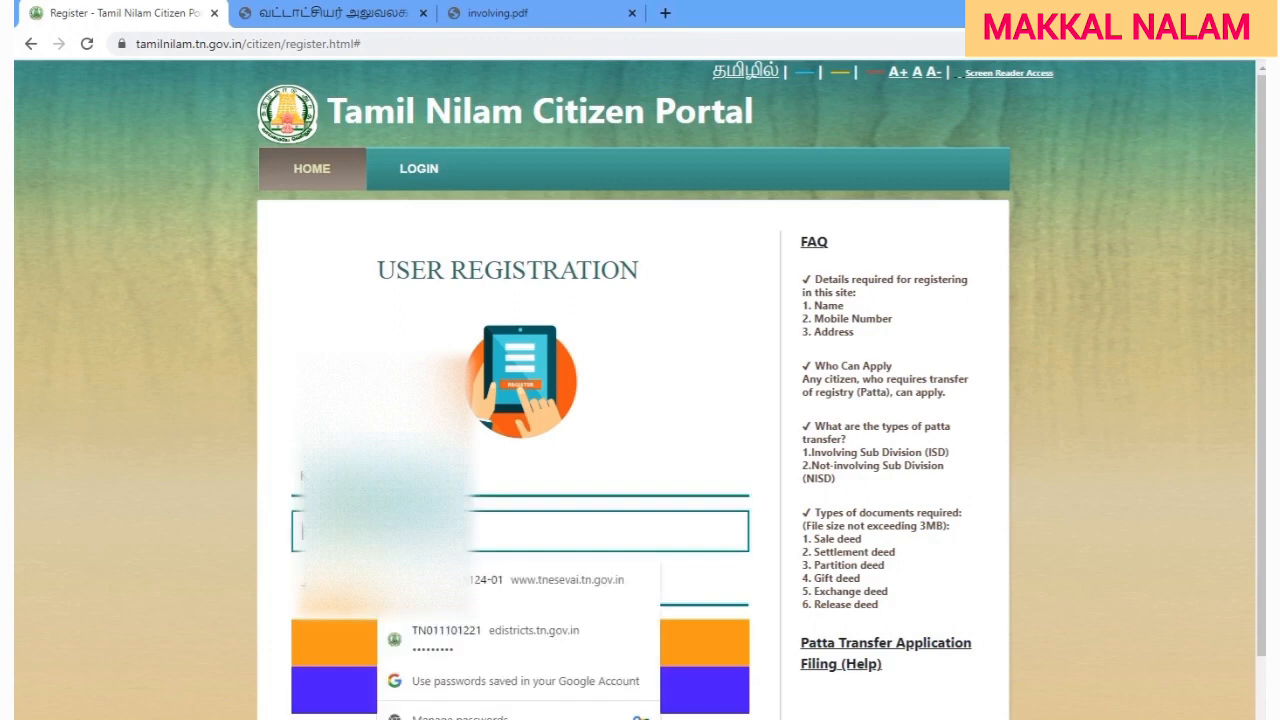
{"action": "type", "text": "Y"}
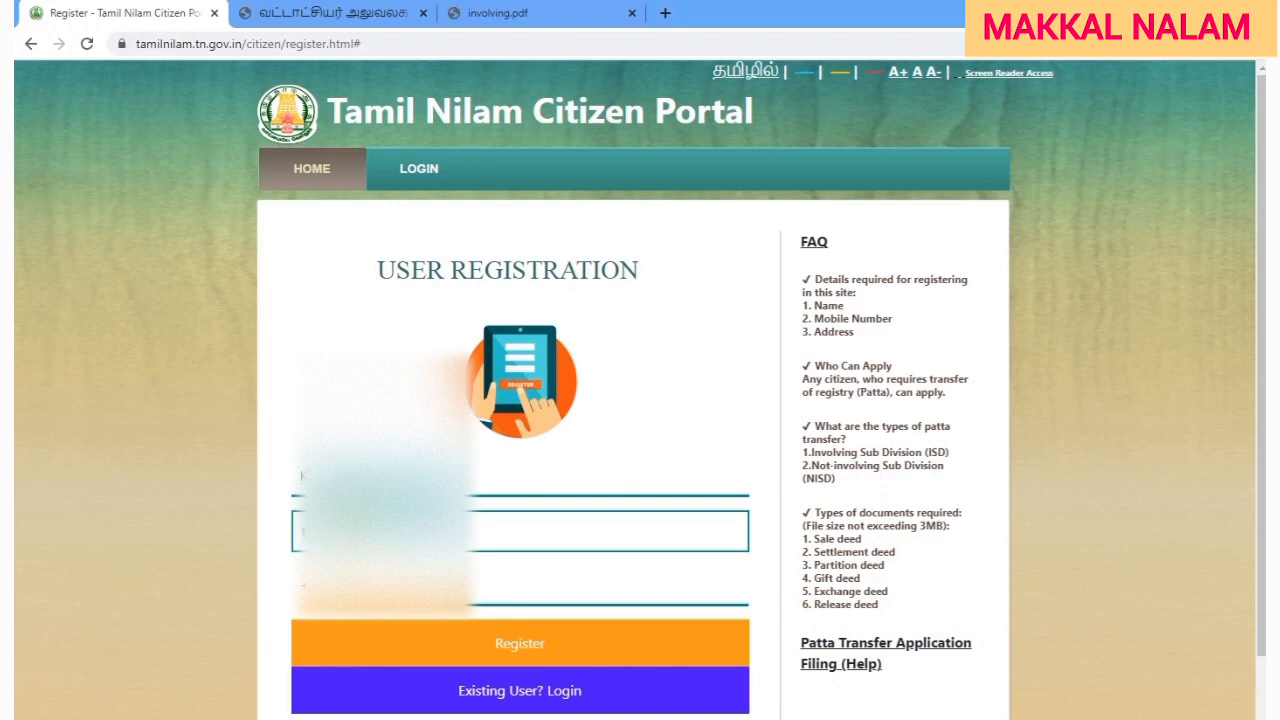
{"action": "left_click", "coordinate": [228, 448]}
{"action": "scroll", "coordinate": [180, 491], "scroll_direction": "down", "scroll_amount": 1}
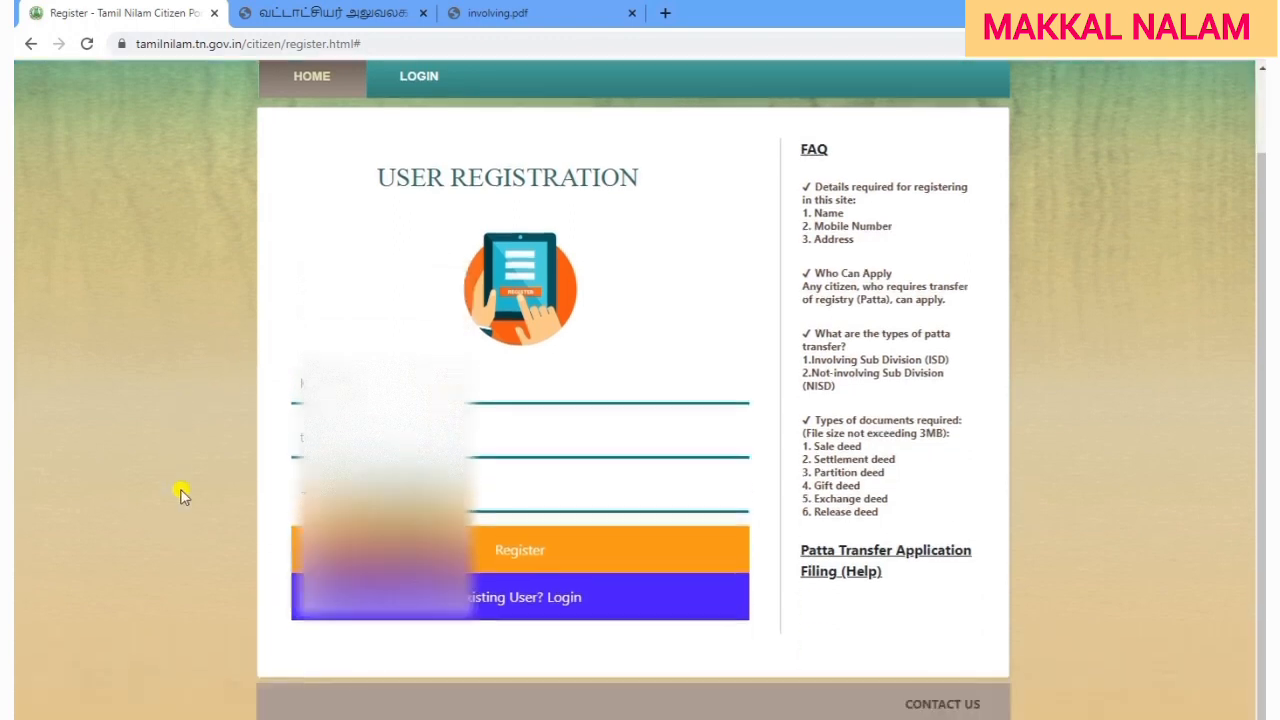
{"action": "left_click", "coordinate": [400, 492]}
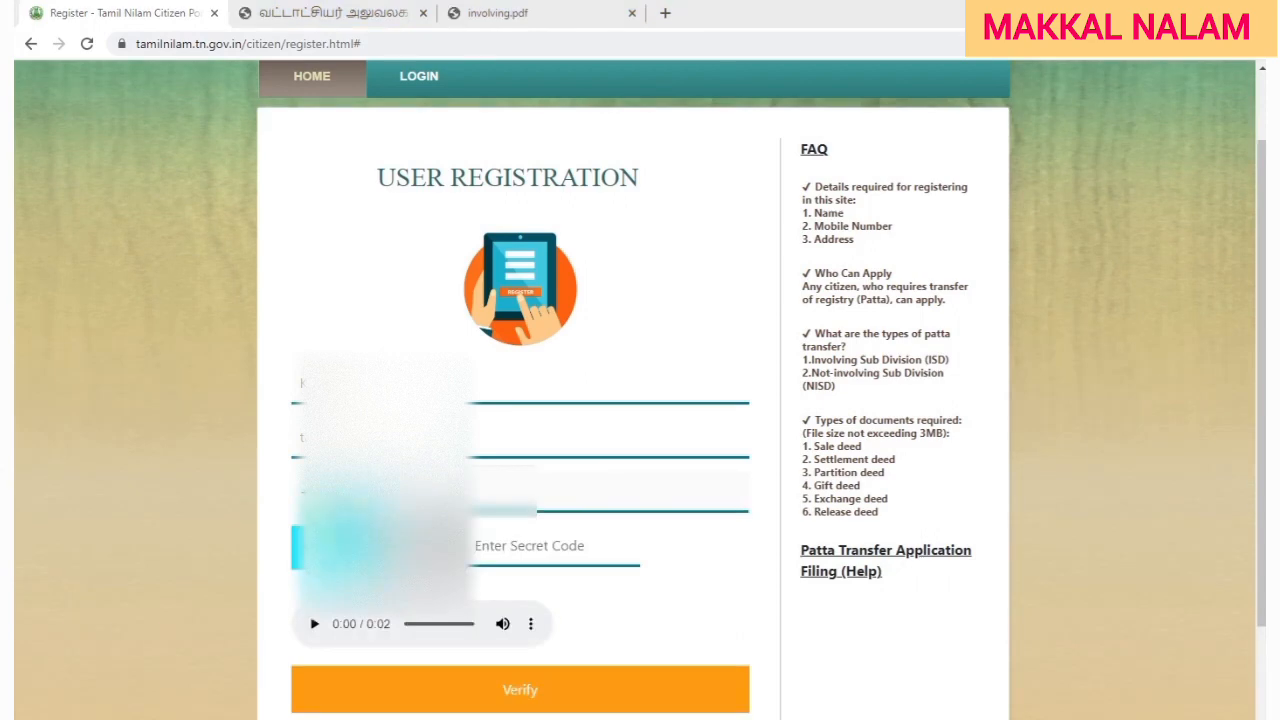
Enter the displayed secret code and verify it.
{"action": "left_click", "coordinate": [504, 549]}
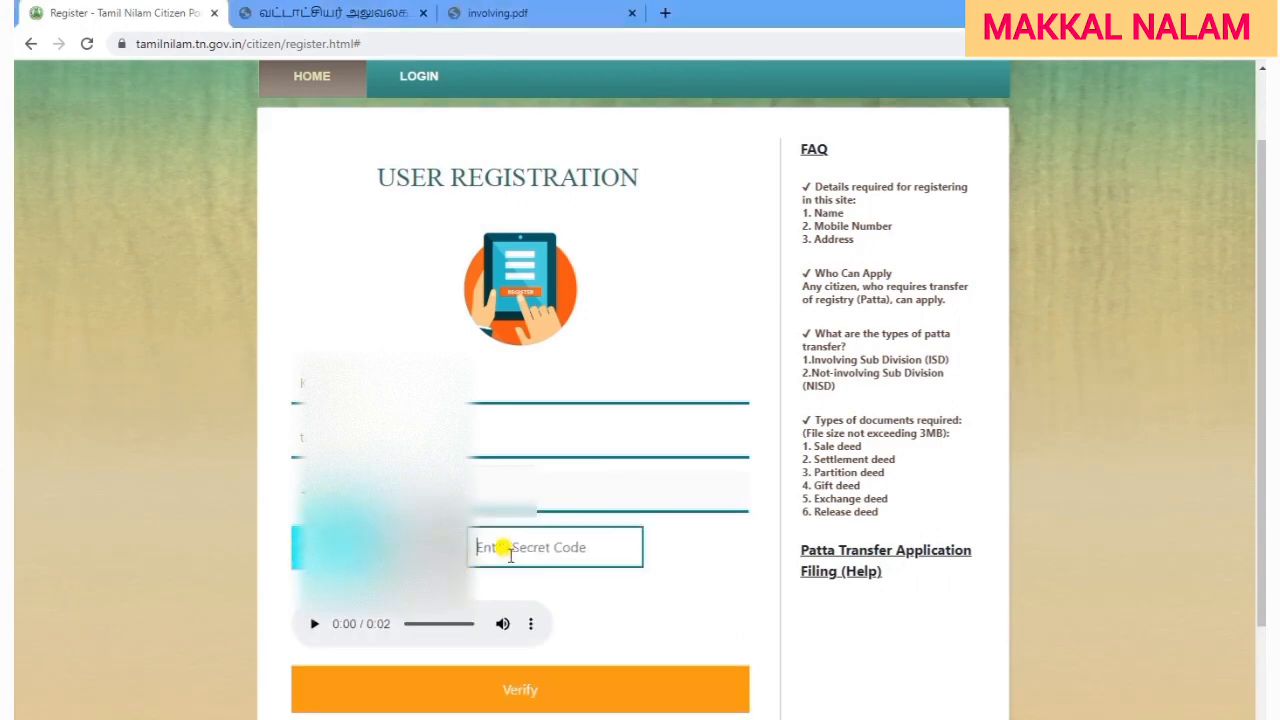
{"action": "type", "text": "41300"}
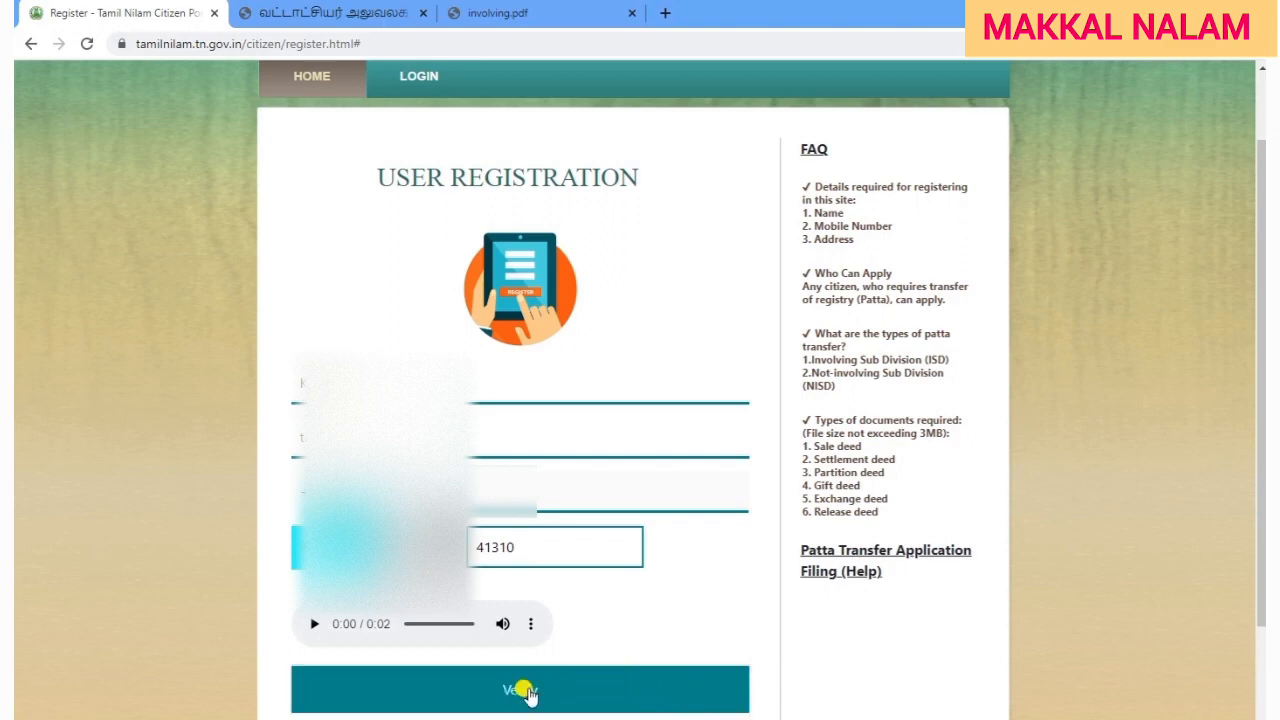
{"action": "left_click", "coordinate": [548, 688]}
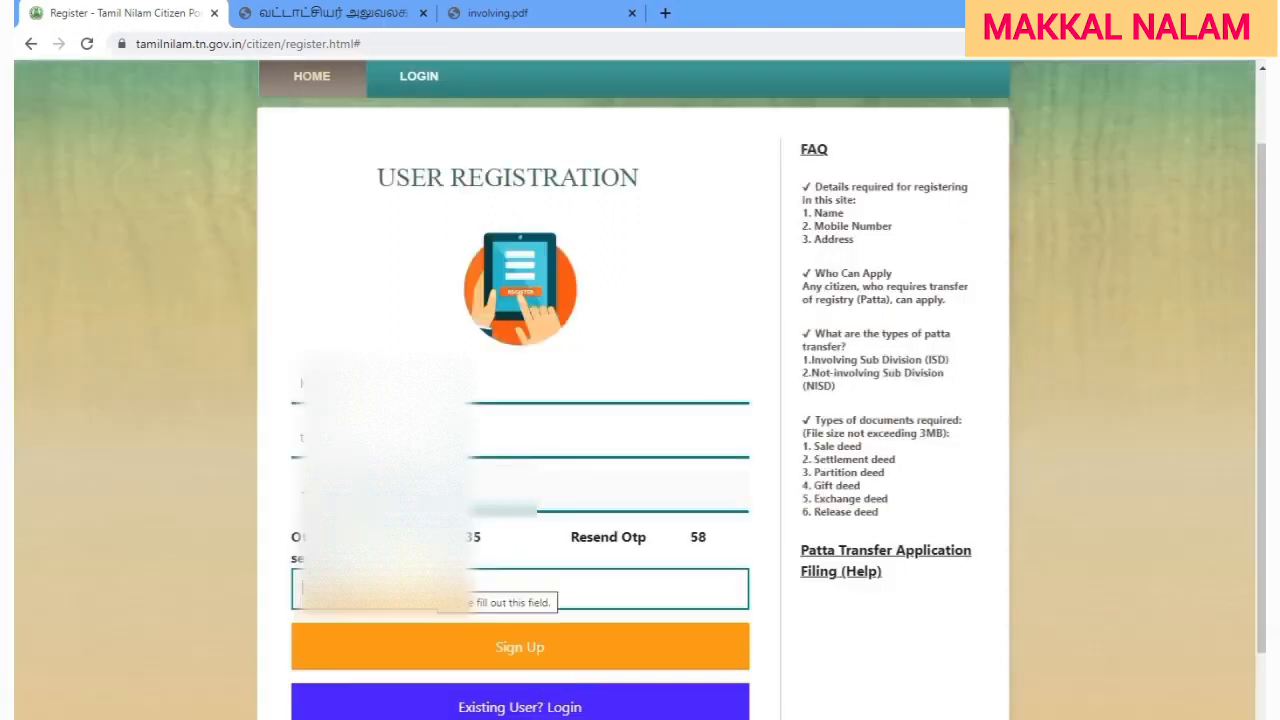
{"action": "left_click", "coordinate": [545, 718]}
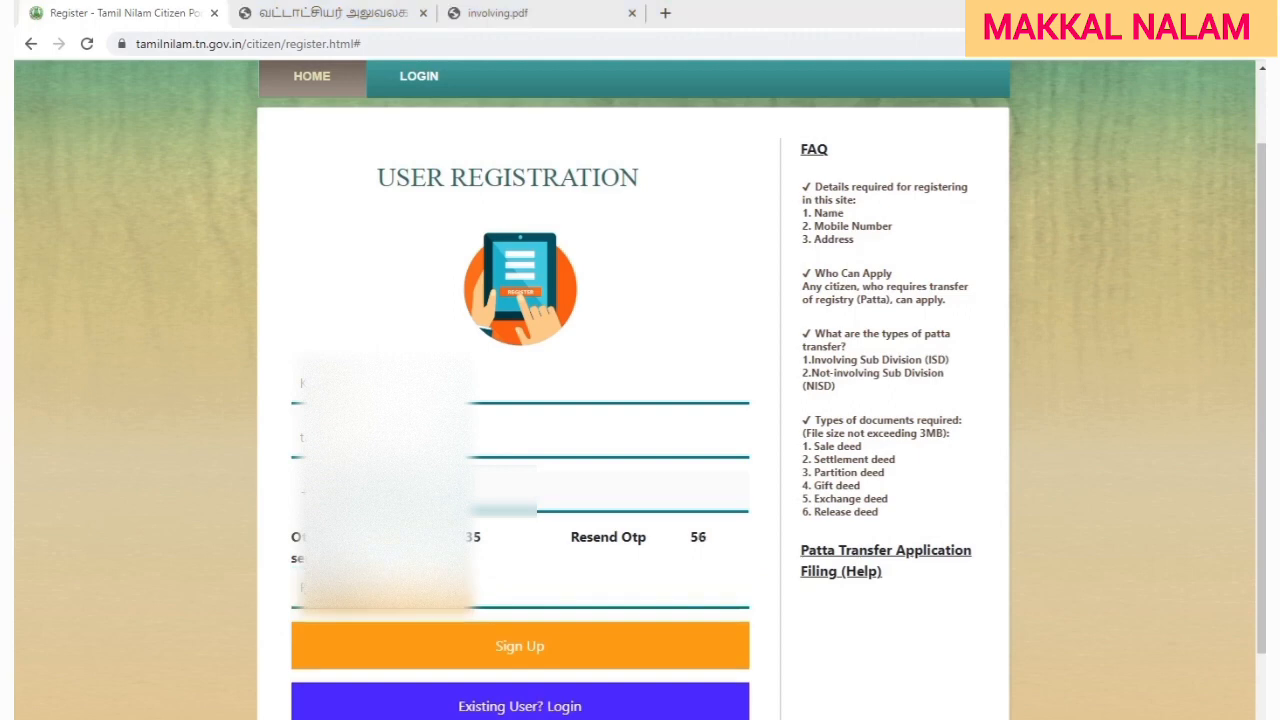
Enter the received OTP, sign up, and acknowledge the account-created message.
{"action": "left_click", "coordinate": [472, 588]}
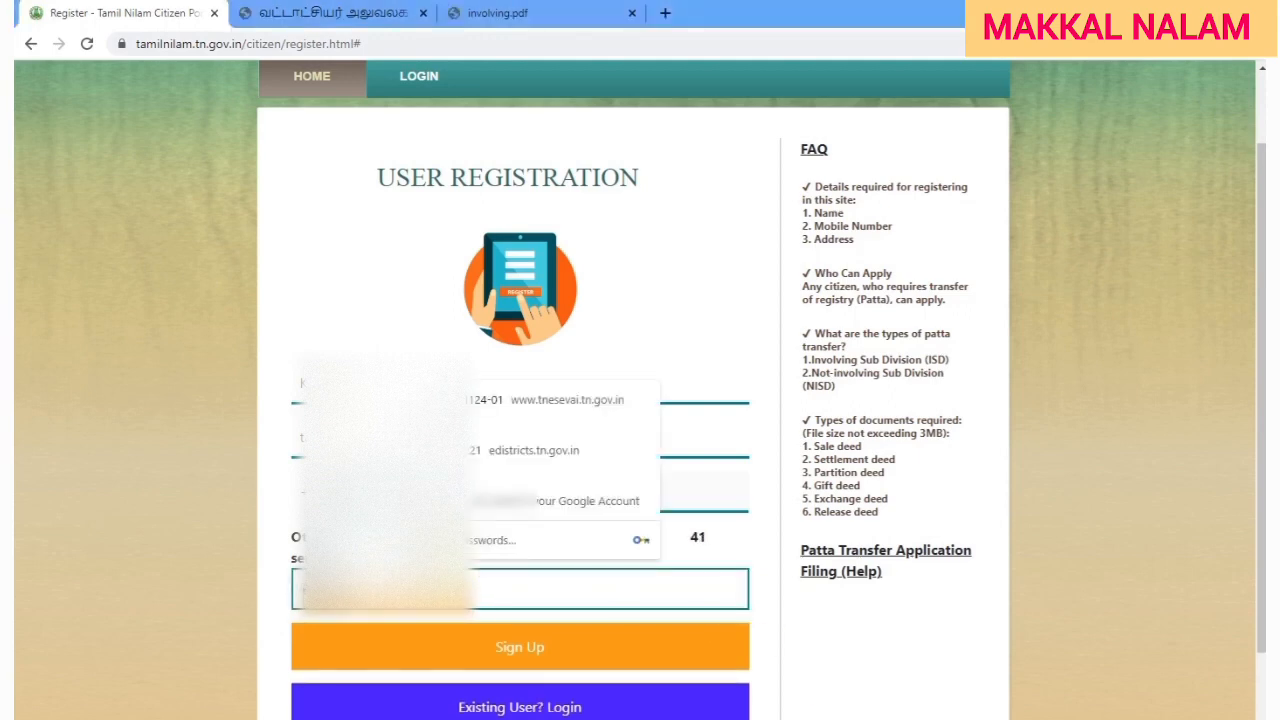
{"action": "left_click", "coordinate": [790, 665]}
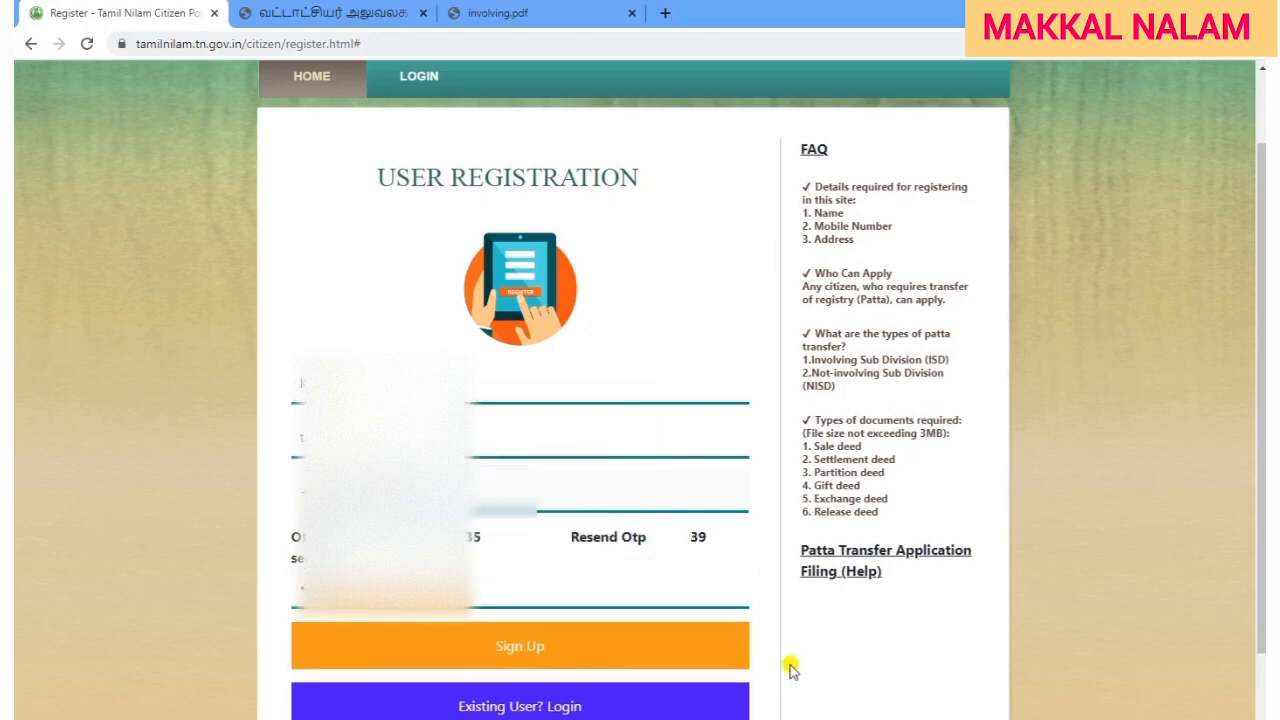
{"action": "left_click", "coordinate": [505, 646]}
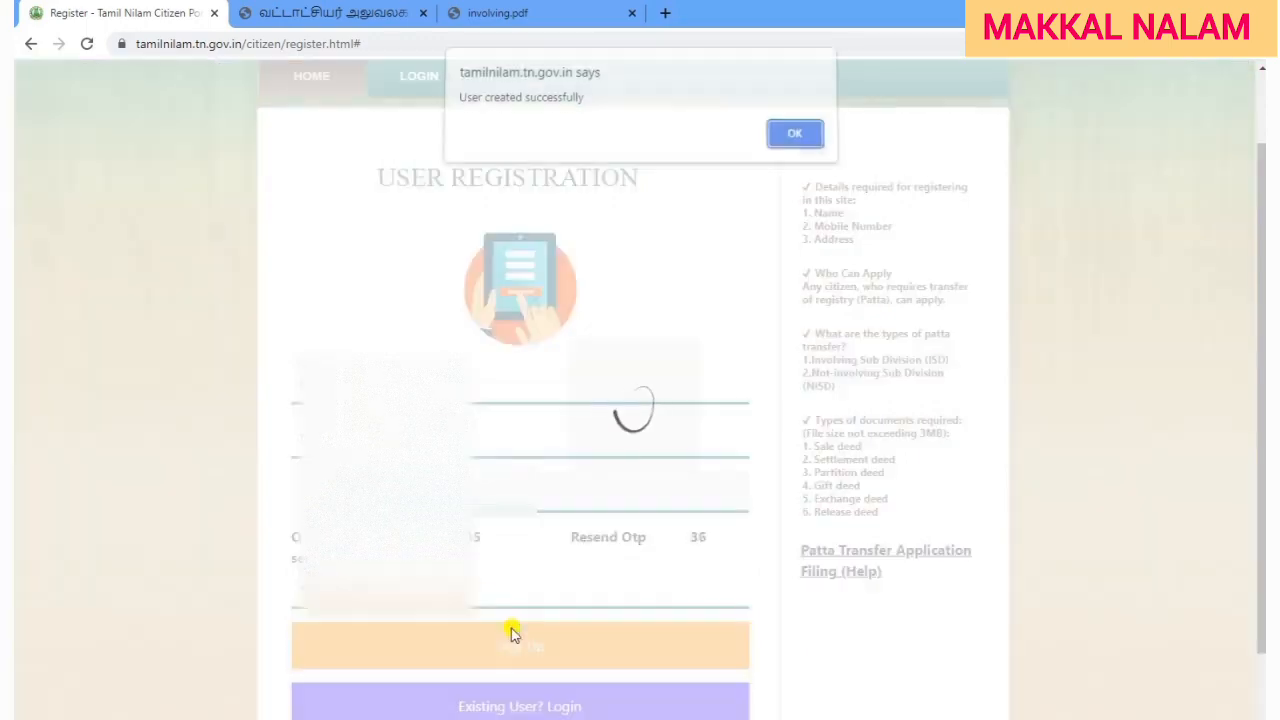
{"action": "left_click", "coordinate": [796, 146]}
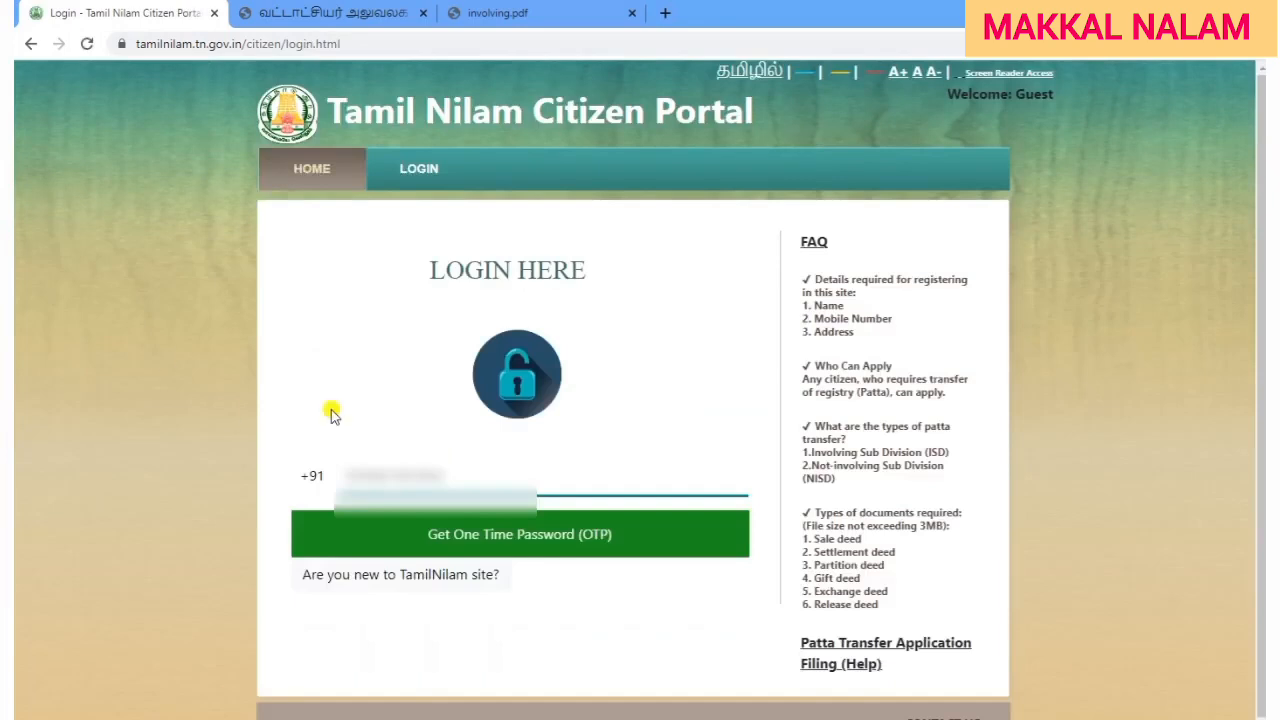
Log in with the registered mobile number and the OTP sent to it.
{"action": "left_click", "coordinate": [397, 467]}
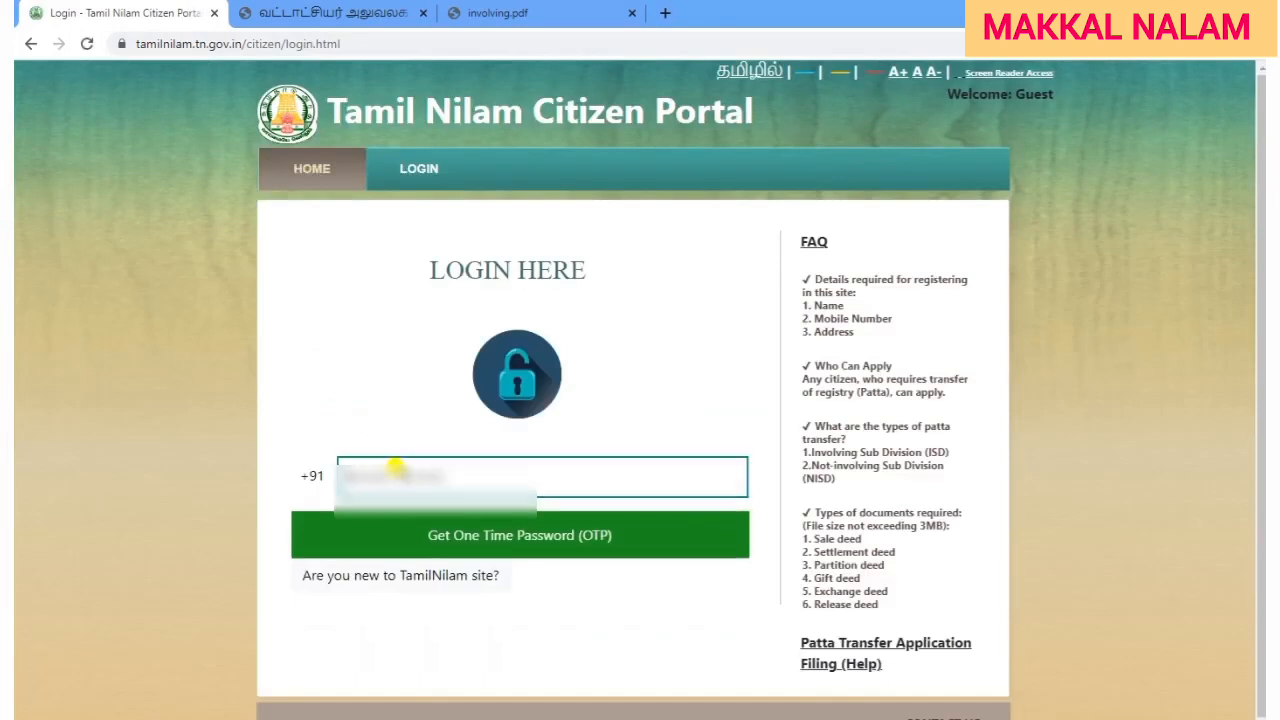
{"action": "type", "text": "????"}
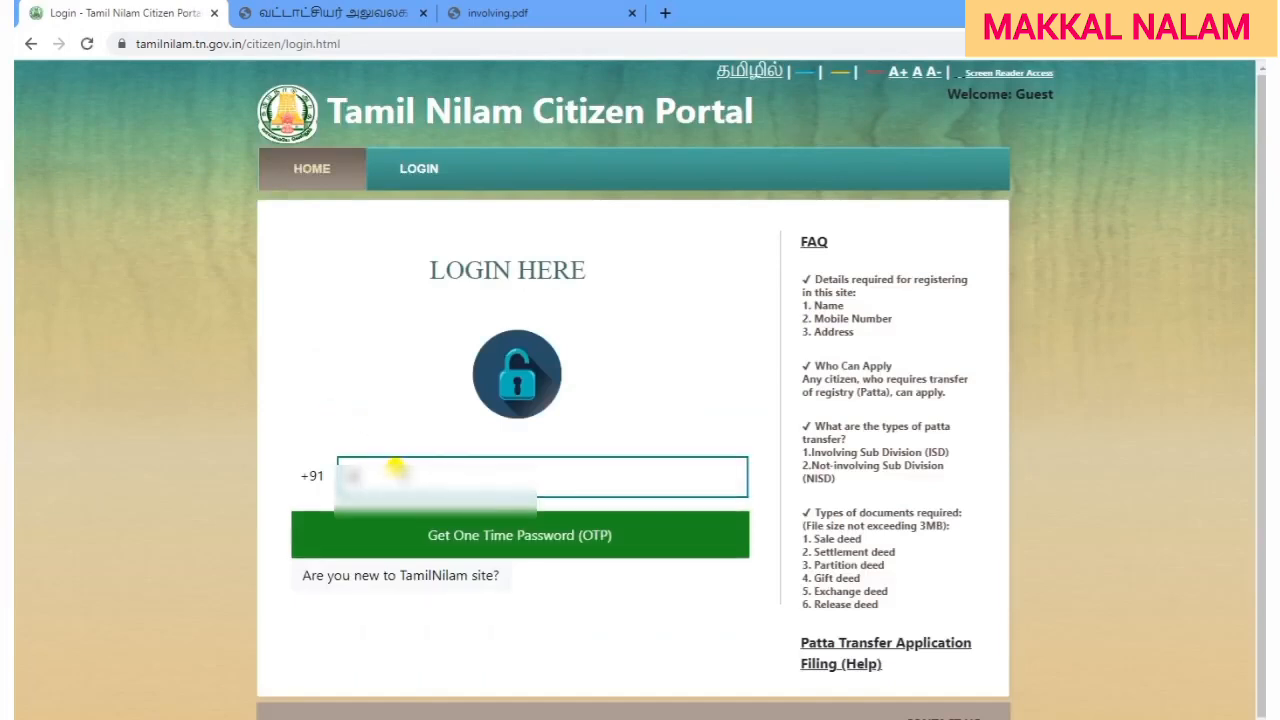
{"action": "type", "text": "??????"}
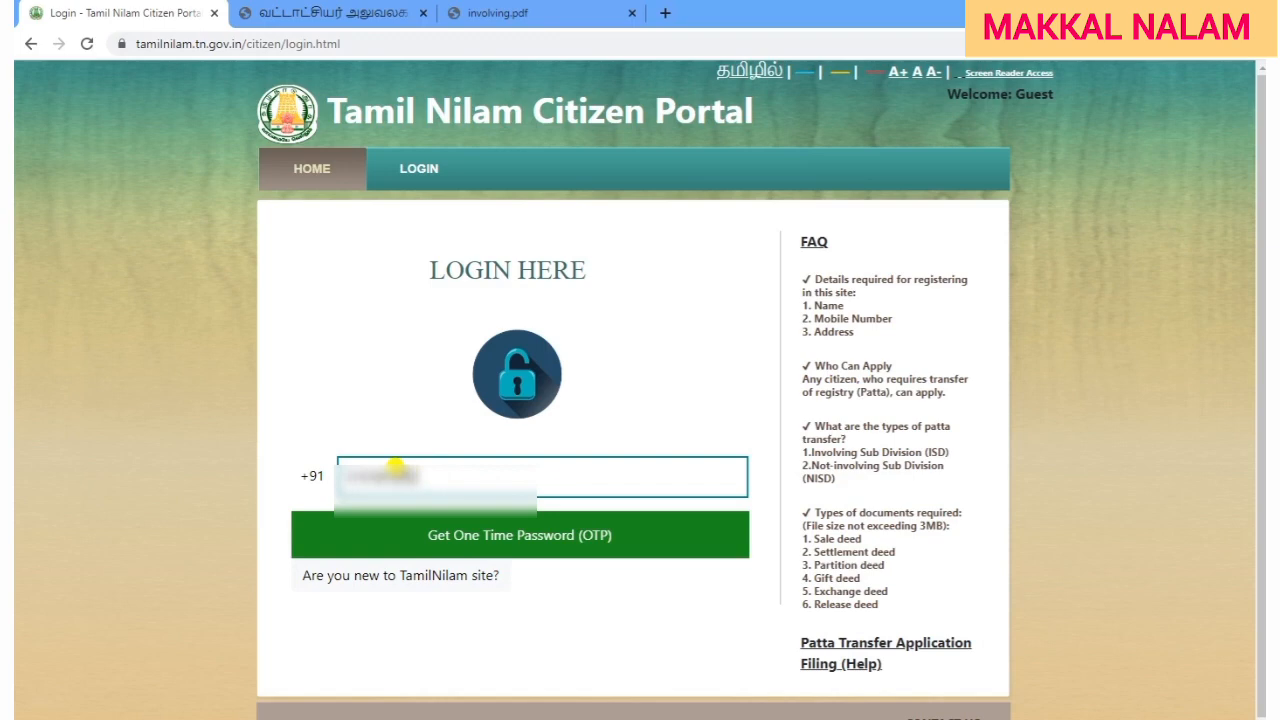
{"action": "left_click", "coordinate": [437, 545]}
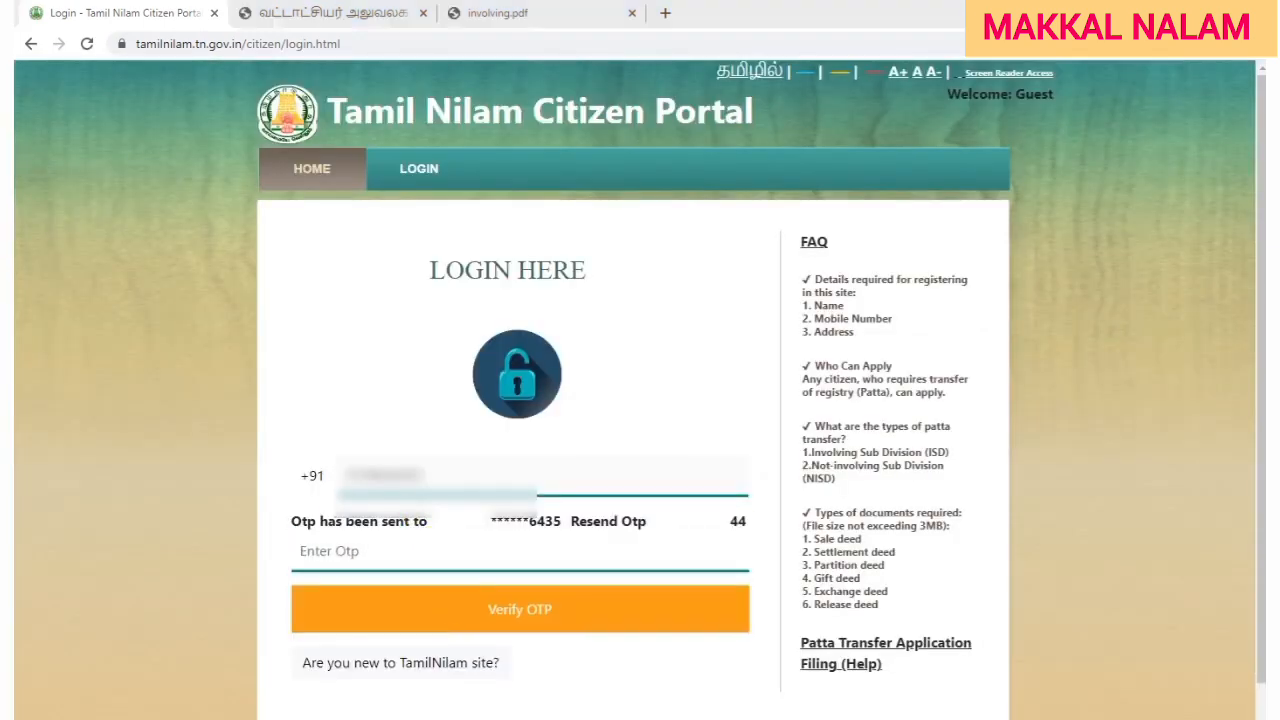
{"action": "left_click", "coordinate": [483, 552]}
{"action": "type", "text": "??????"}
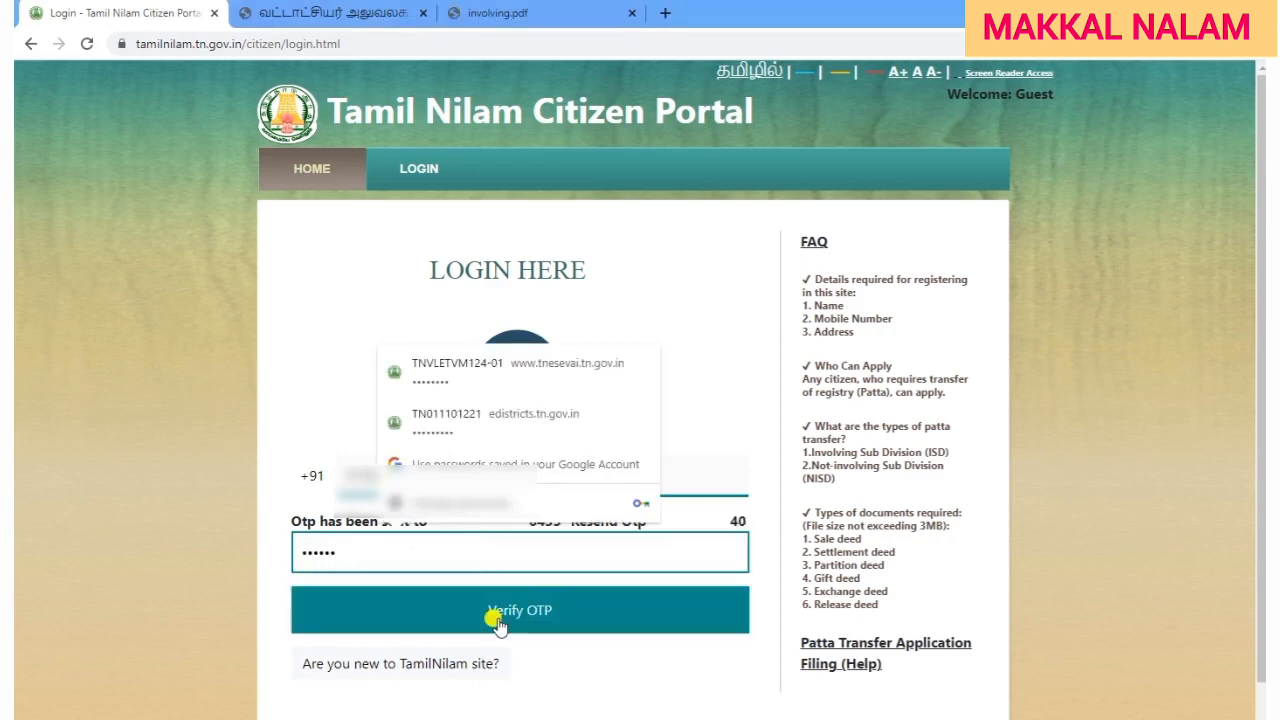
{"action": "left_click", "coordinate": [540, 608]}
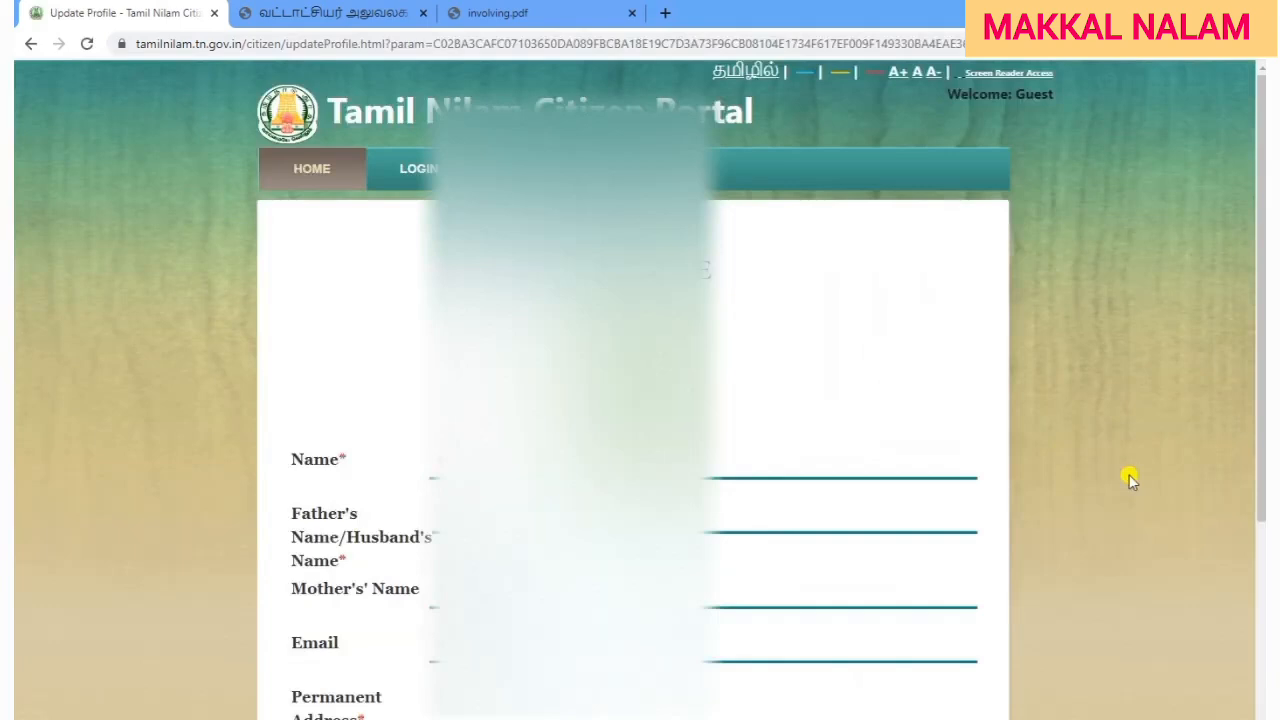
Fill in the e-mail and permanent address, copying it to the temporary address with Same as Above.
{"action": "scroll", "coordinate": [1128, 478], "scroll_direction": "down", "scroll_amount": 2}
{"action": "scroll", "coordinate": [966, 503], "scroll_direction": "down", "scroll_amount": 2}
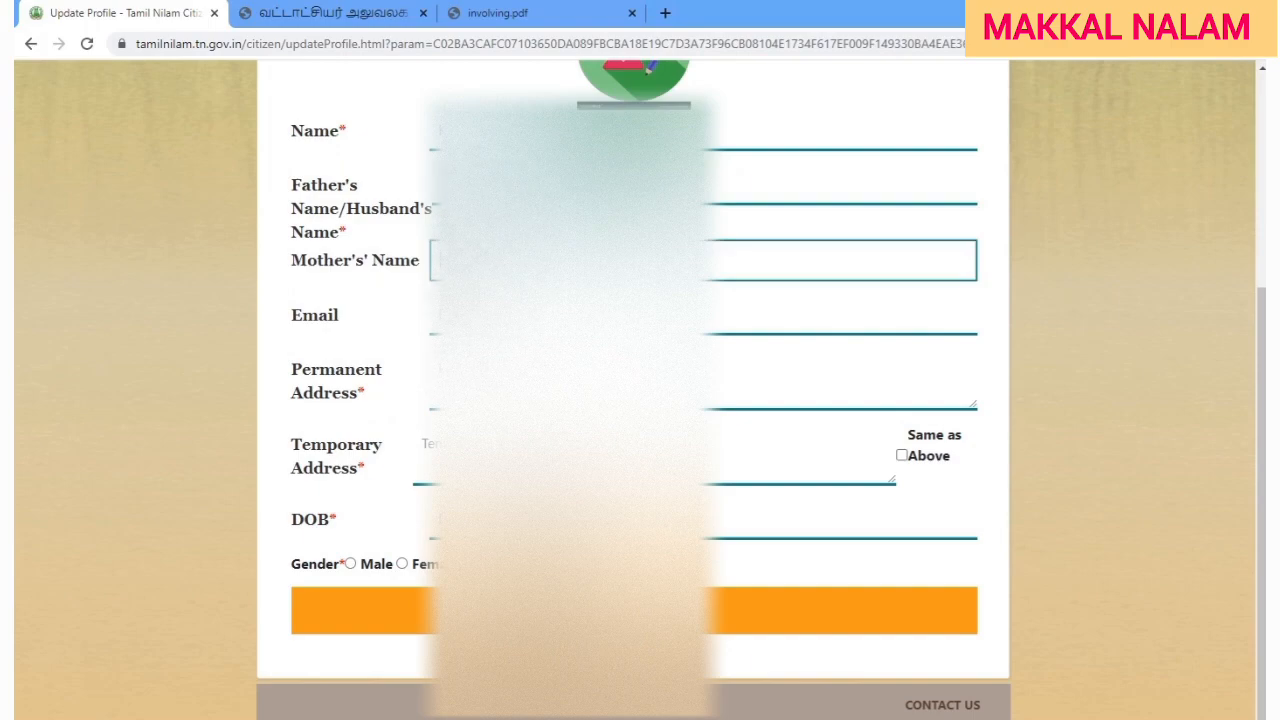
{"action": "key", "text": "Tab"}
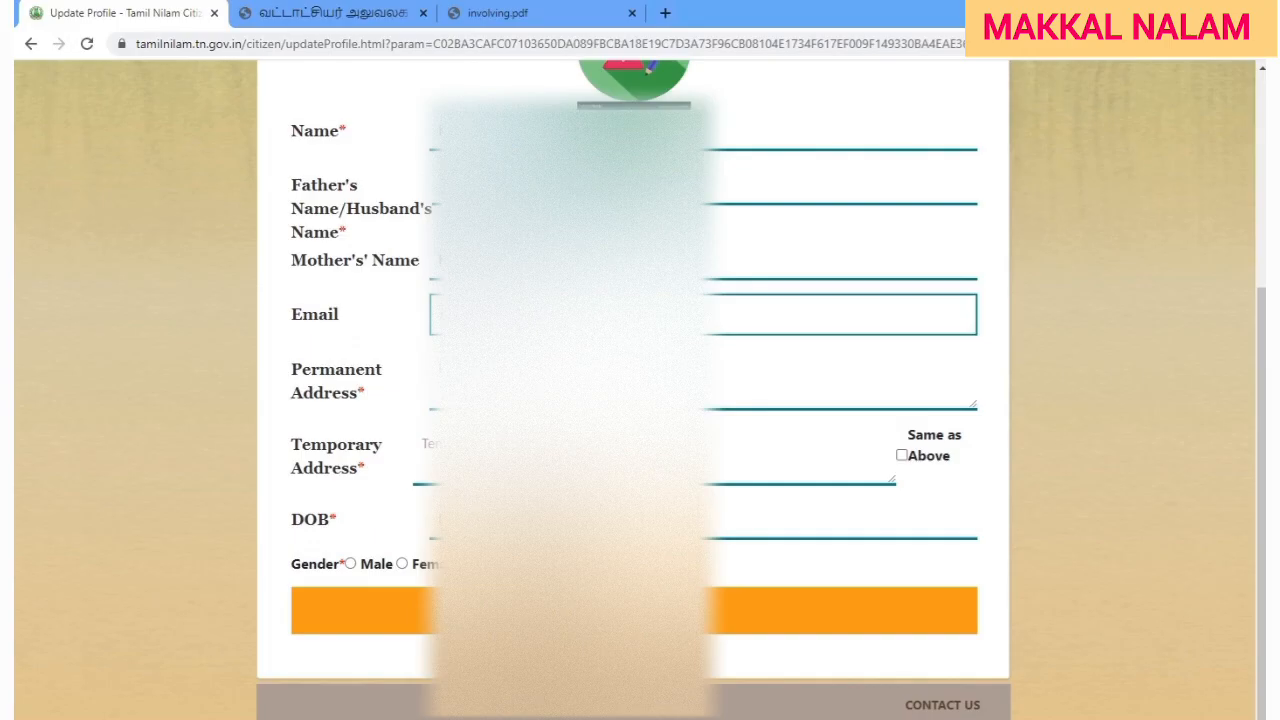
{"action": "left_click", "coordinate": [327, 350]}
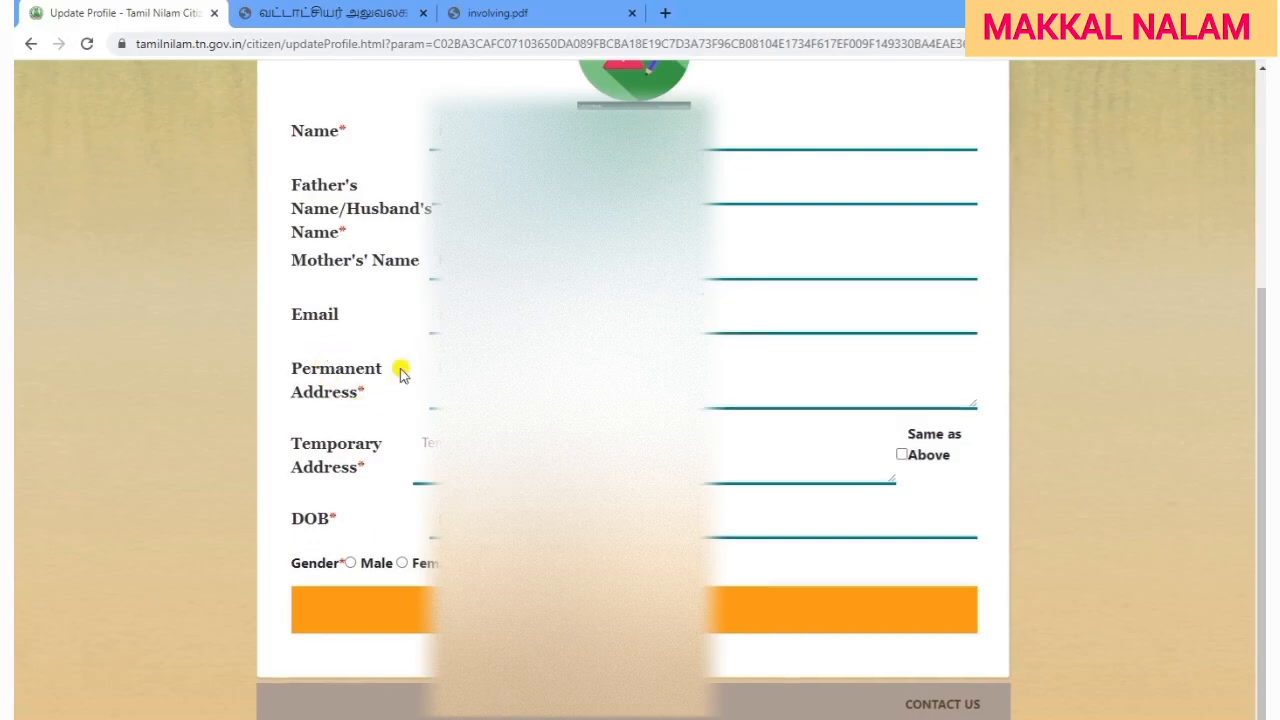
{"action": "left_click", "coordinate": [504, 376]}
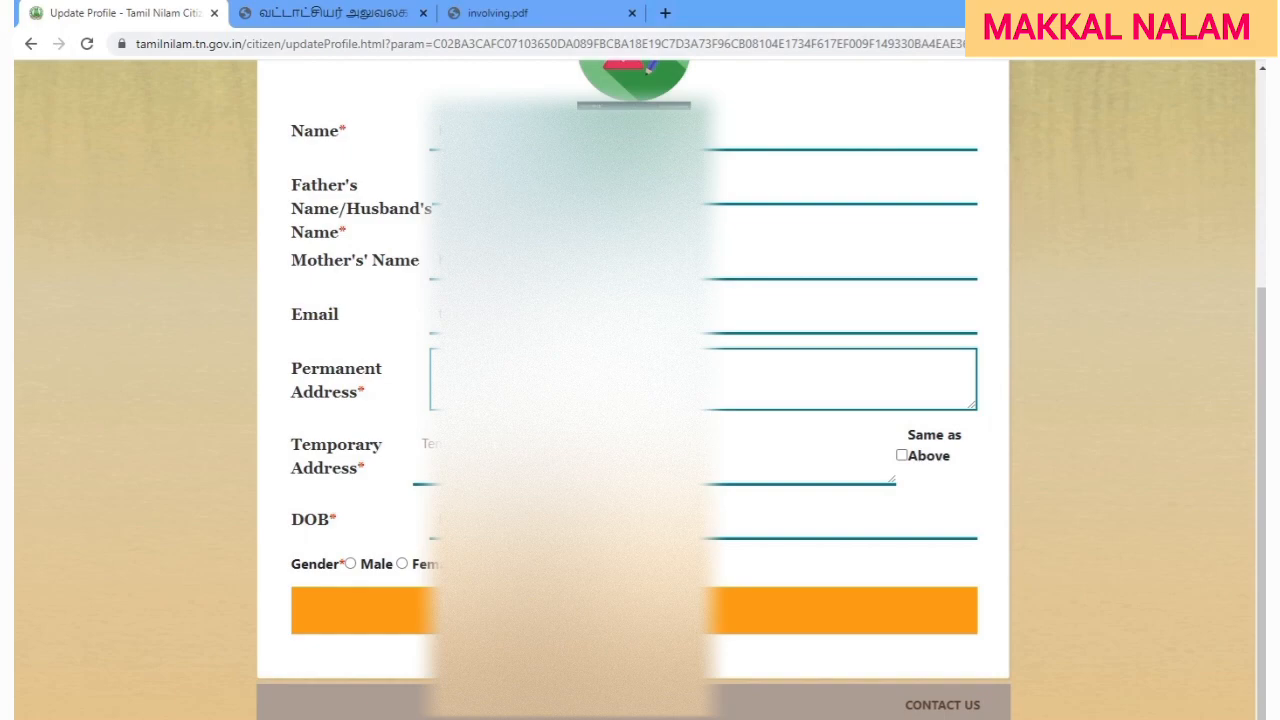
{"action": "left_click", "coordinate": [980, 511]}
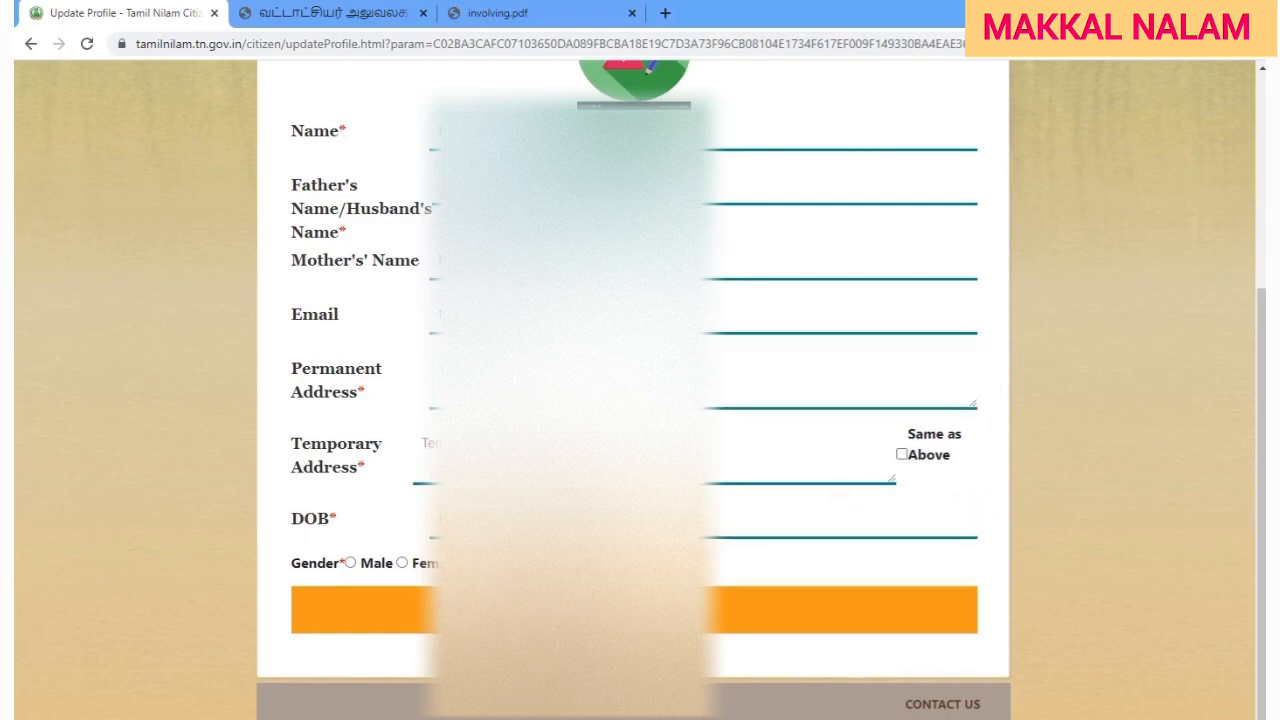
{"action": "left_click_drag", "start_coordinate": [293, 368], "coordinate": [366, 395]}
{"action": "left_click_drag", "start_coordinate": [294, 449], "coordinate": [369, 483]}
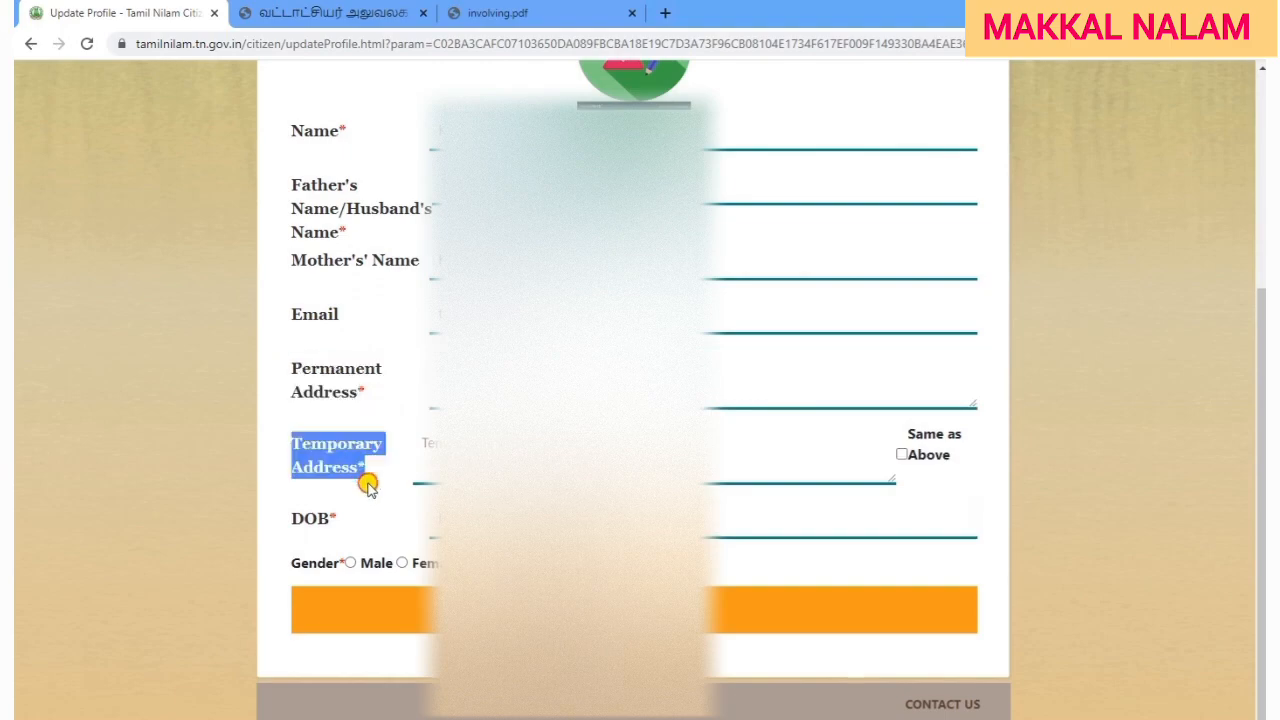
{"action": "left_click", "coordinate": [901, 455]}
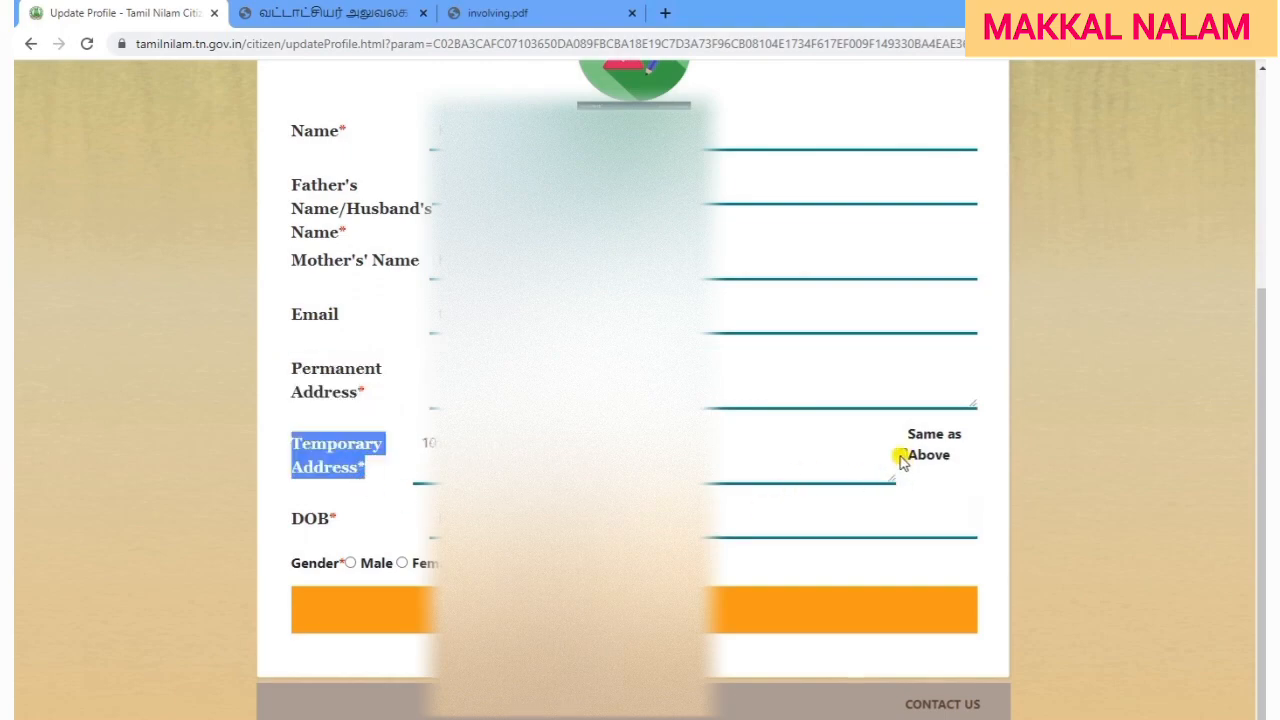
{"action": "left_click", "coordinate": [1043, 557]}
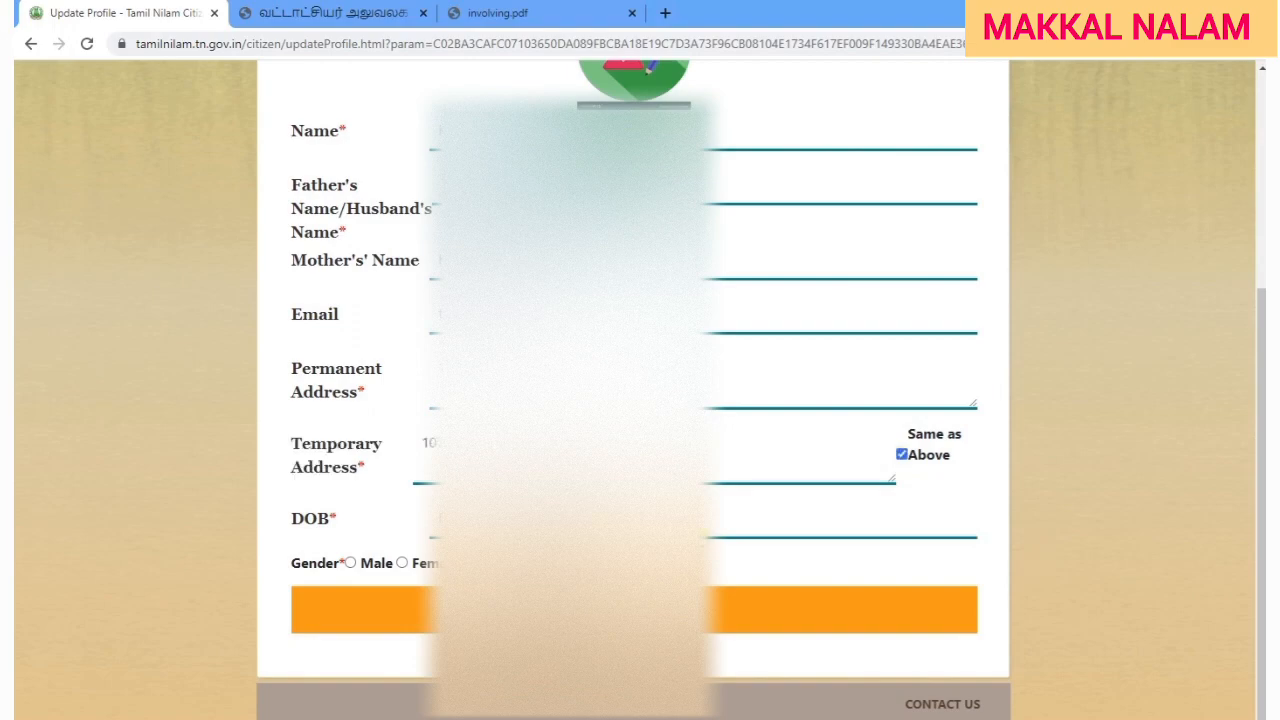
Pick the date of birth in the date picker and set the gender to Male.
{"action": "left_click", "coordinate": [672, 521]}
{"action": "left_click", "coordinate": [594, 285]}
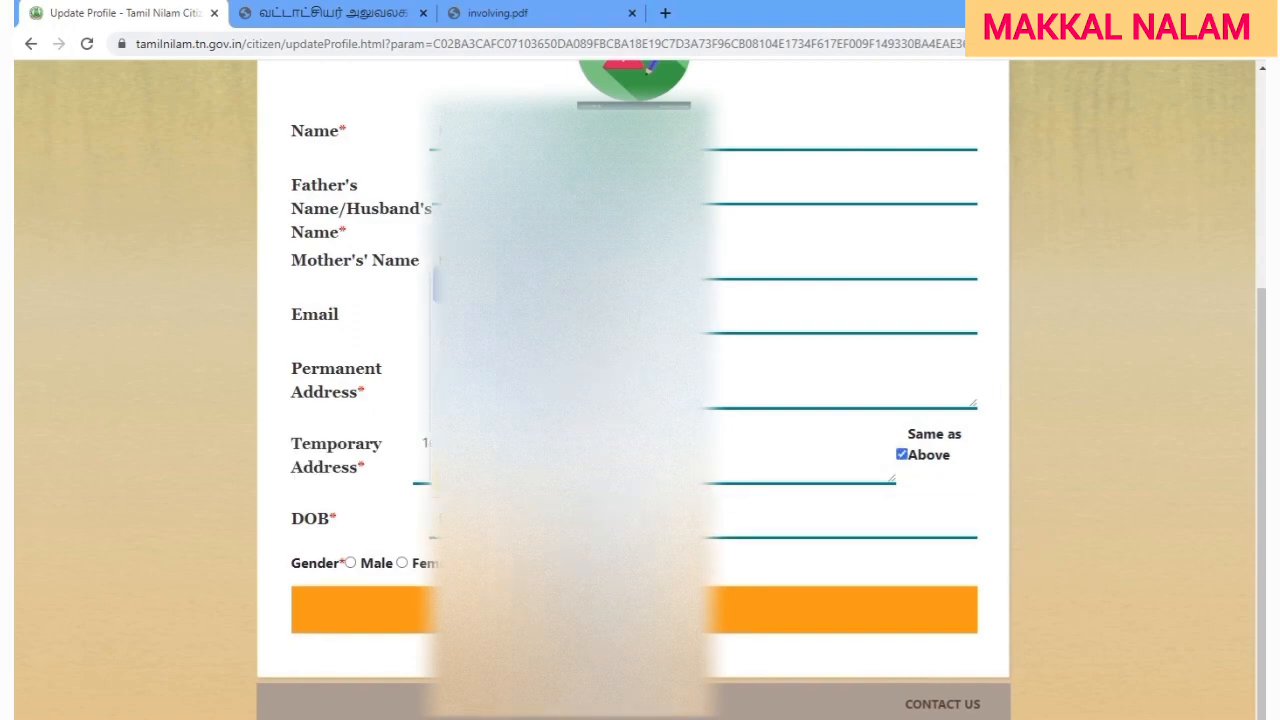
{"action": "left_click", "coordinate": [590, 540]}
{"action": "left_click", "coordinate": [508, 285]}
{"action": "left_click", "coordinate": [570, 400]}
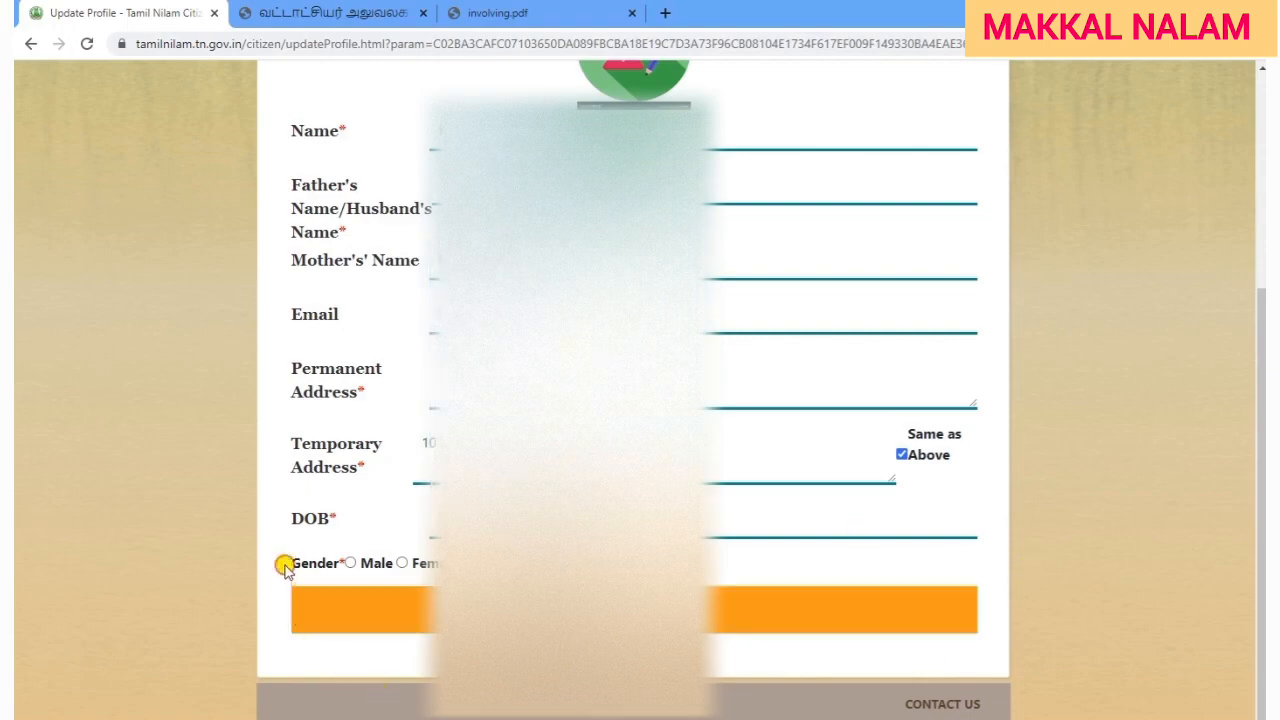
{"action": "left_click_drag", "start_coordinate": [290, 565], "coordinate": [309, 566]}
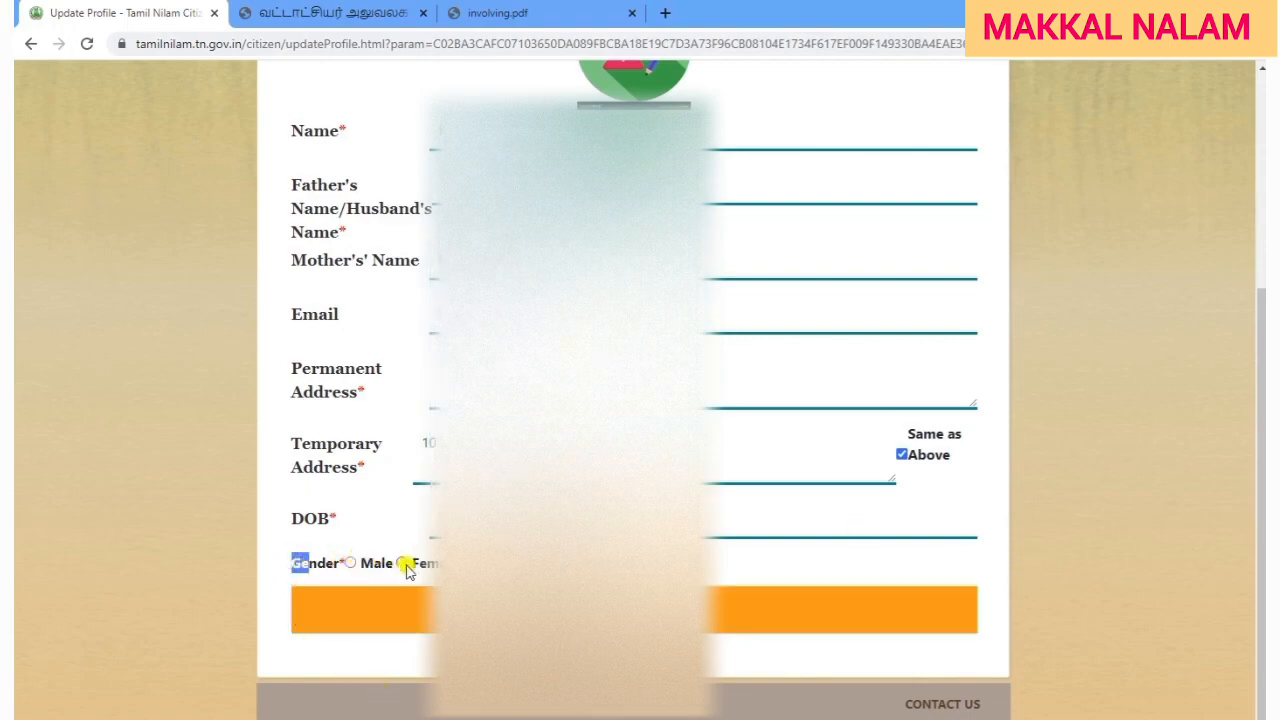
{"action": "left_click", "coordinate": [350, 564]}
Save the profile, dismiss the update alert, and enter the mobile number to log in again.
{"action": "left_click", "coordinate": [634, 610]}
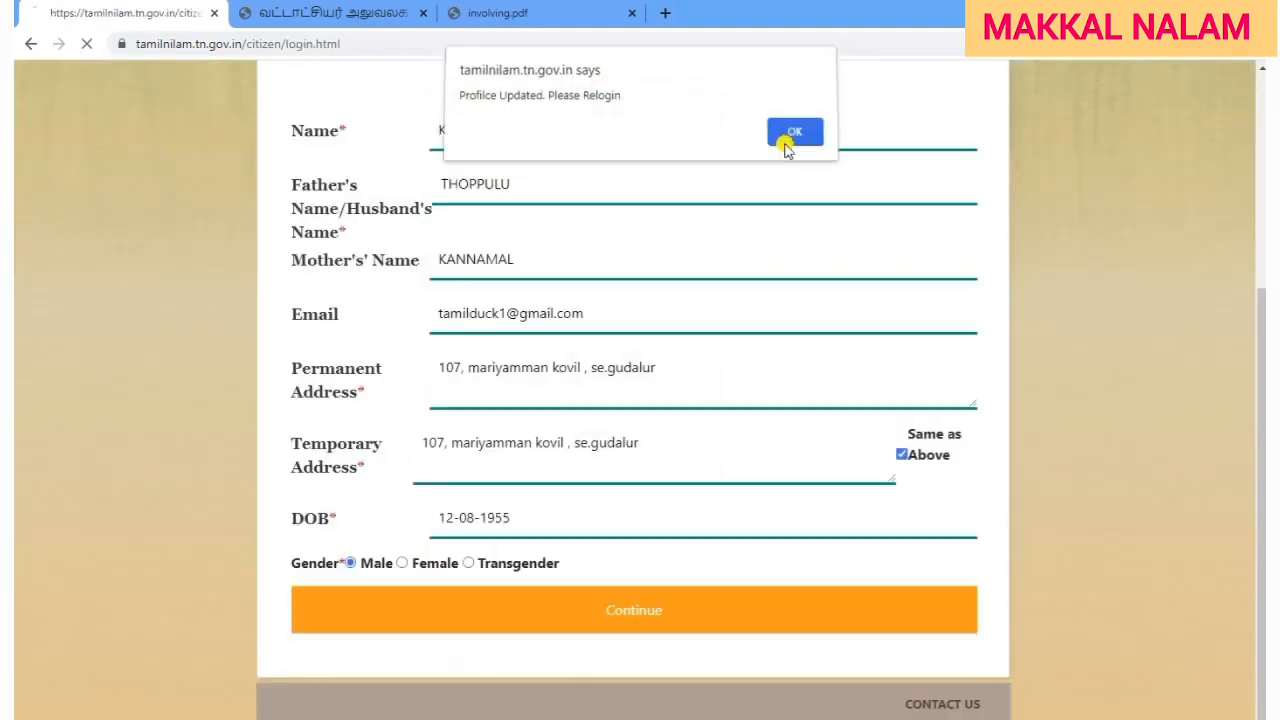
{"action": "left_click", "coordinate": [790, 143]}
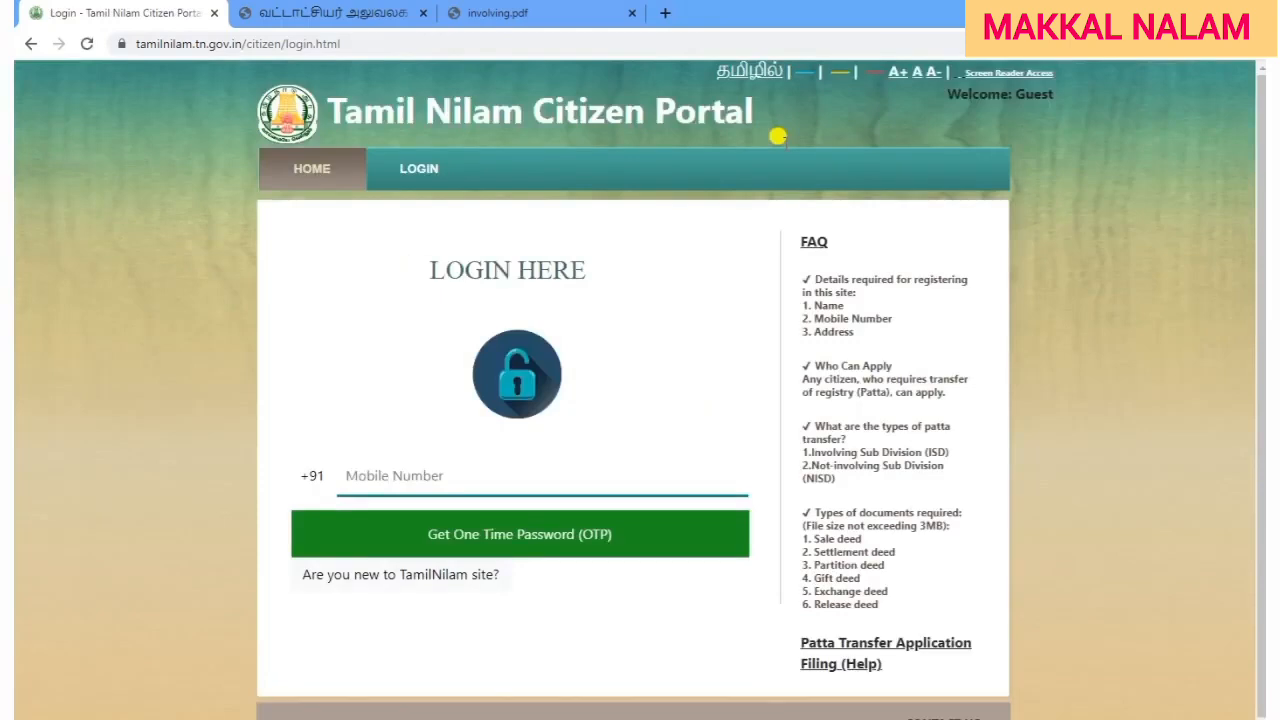
{"action": "left_click", "coordinate": [403, 458]}
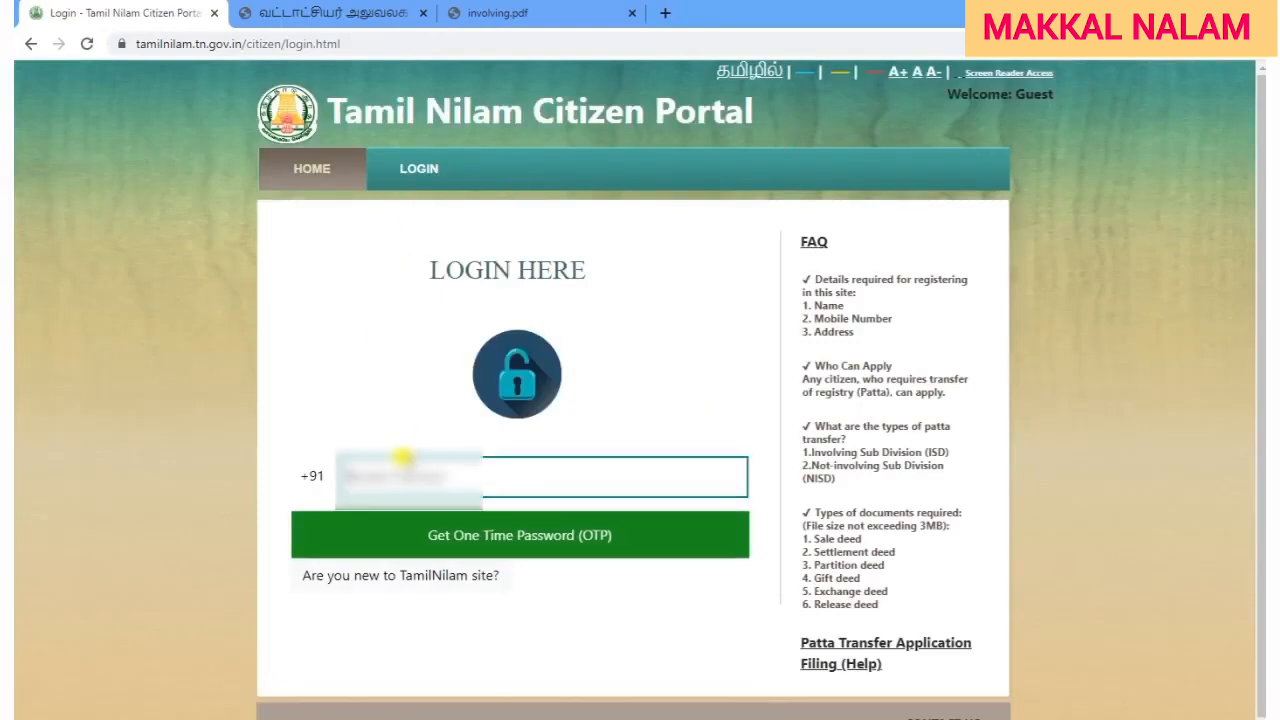
{"action": "type", "text": "9876543210"}
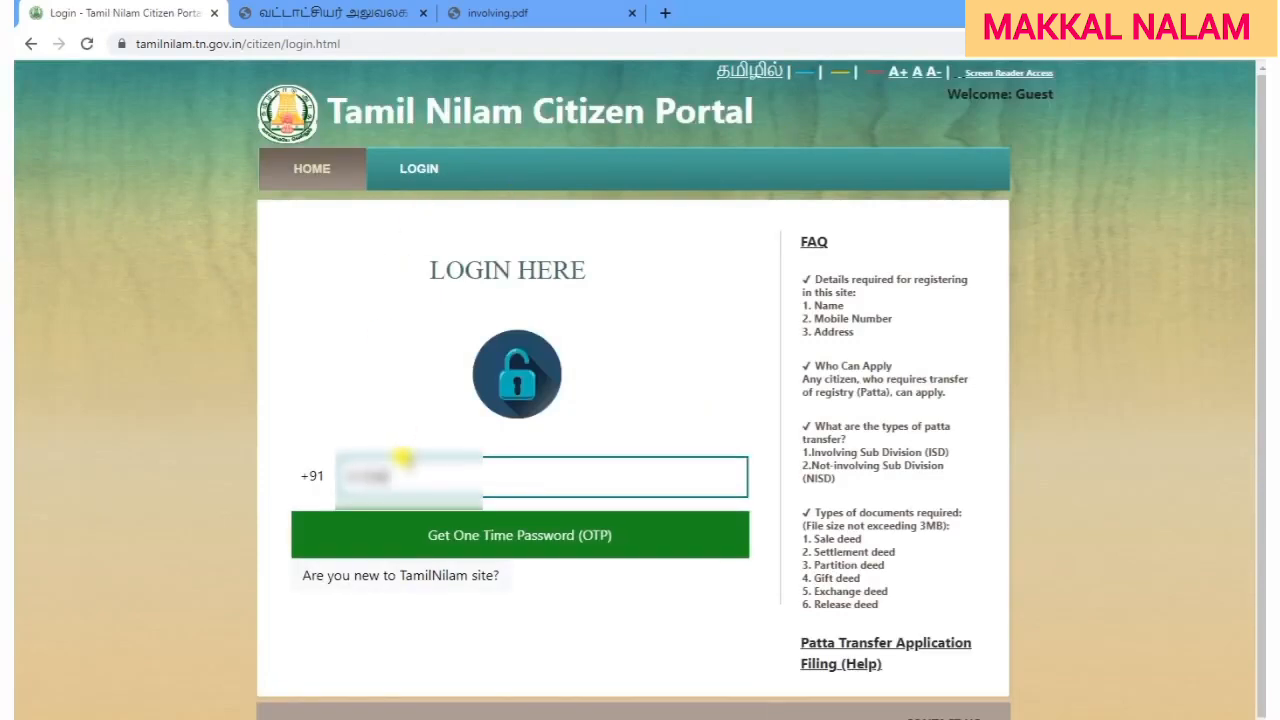
Request a one-time password and verify it to log back in.
{"action": "left_click", "coordinate": [462, 527]}
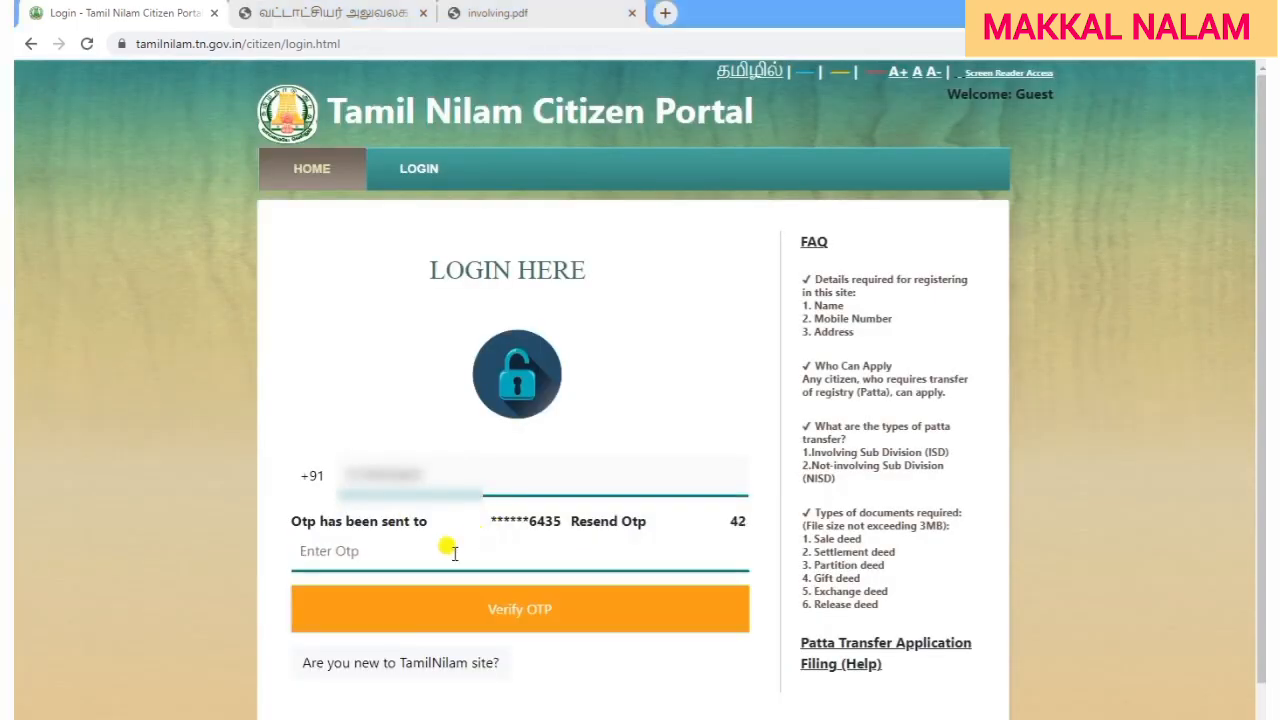
{"action": "left_click", "coordinate": [452, 551]}
{"action": "type", "text": "••••••"}
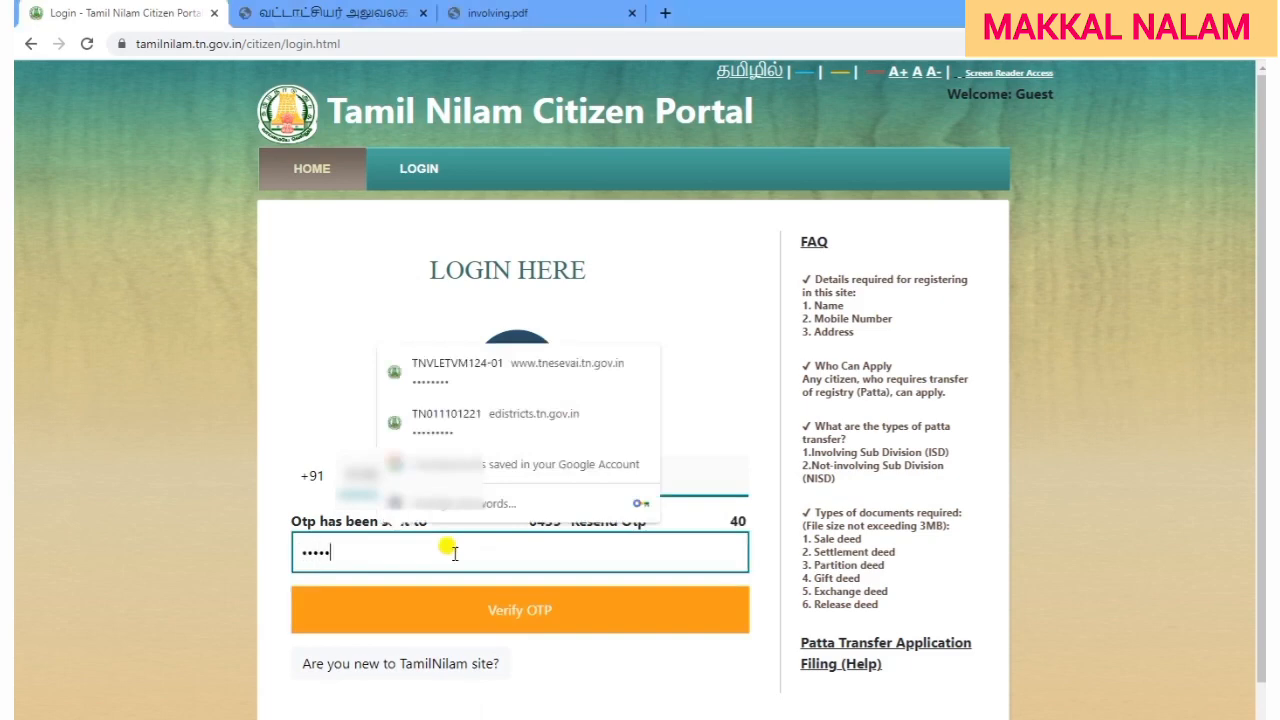
{"action": "left_click", "coordinate": [519, 610]}
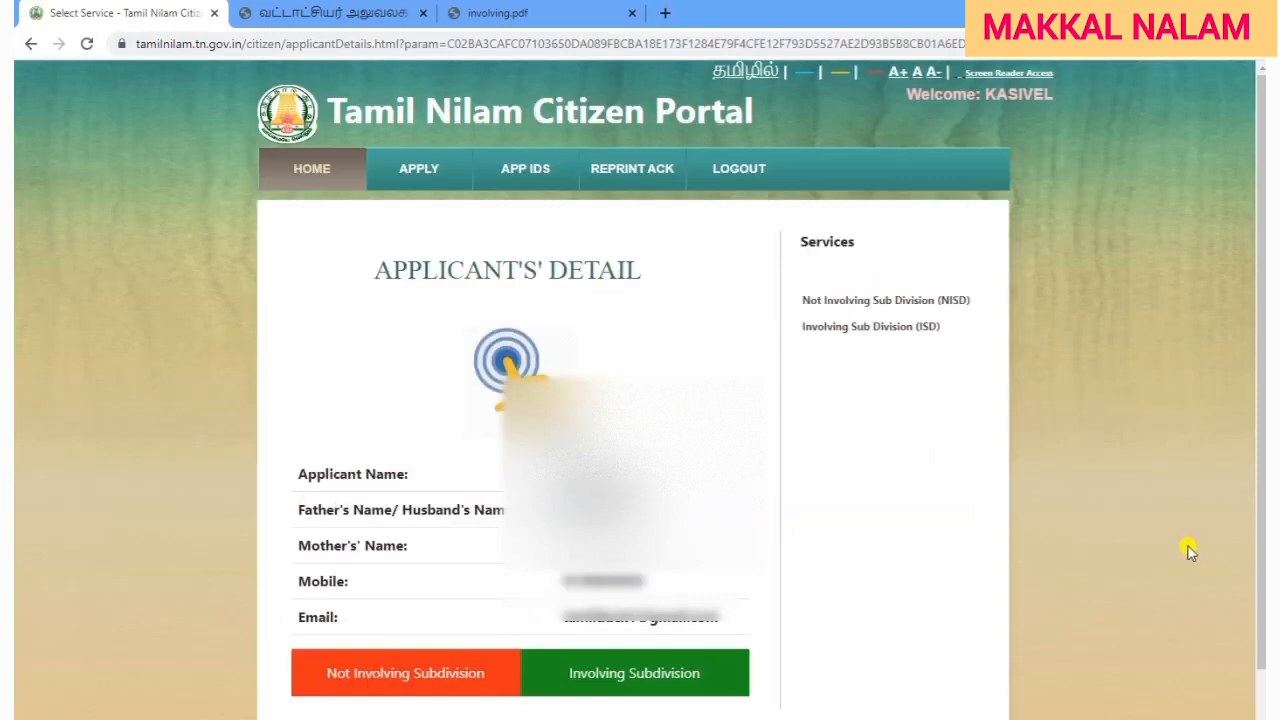
Switch the Applicant's Detail page to Tamil using the தமிழில் link.
{"action": "scroll", "coordinate": [1180, 552], "scroll_direction": "down", "scroll_amount": 1}
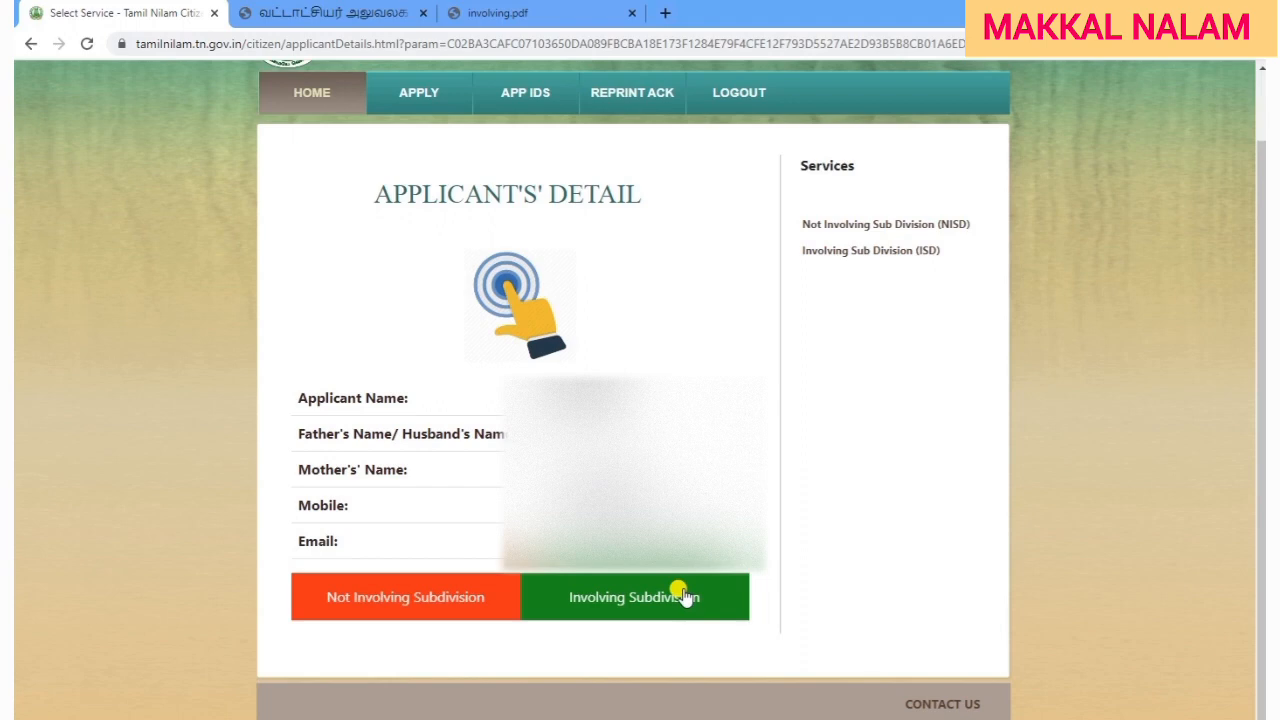
{"action": "scroll", "coordinate": [914, 597], "scroll_direction": "up", "scroll_amount": 2}
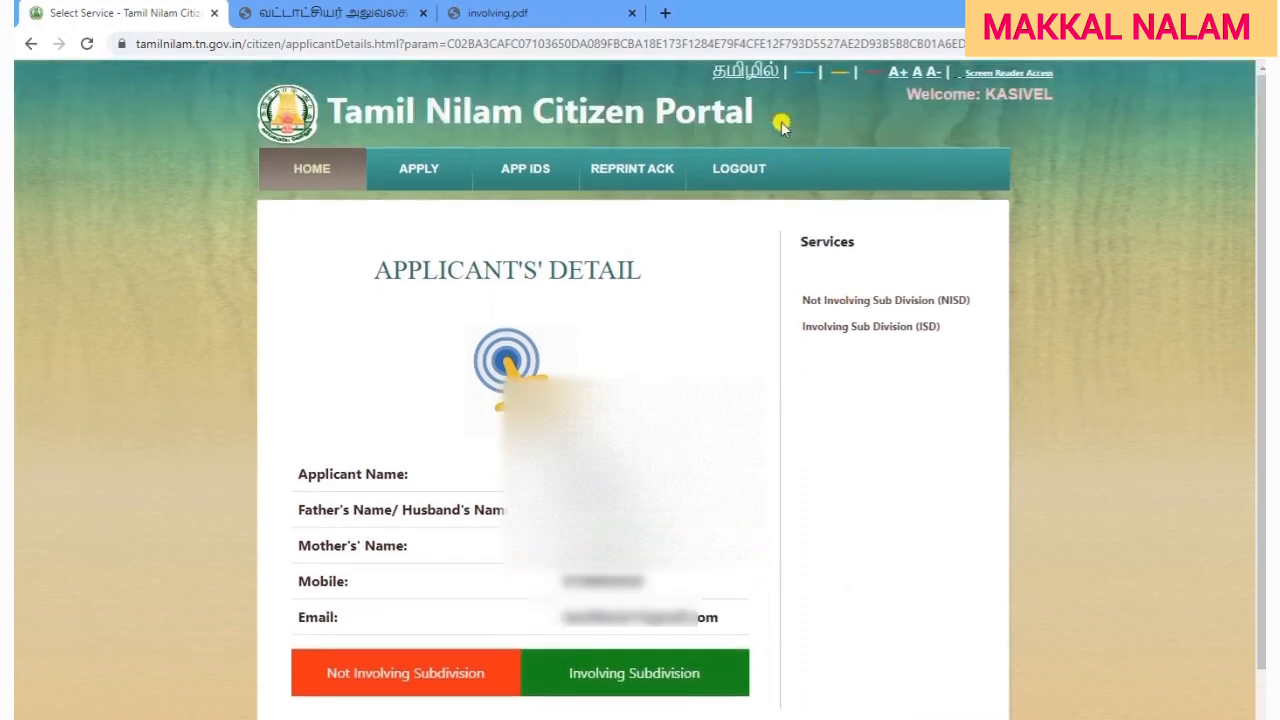
{"action": "left_click", "coordinate": [757, 72]}
{"action": "scroll", "coordinate": [960, 543], "scroll_direction": "down", "scroll_amount": 1}
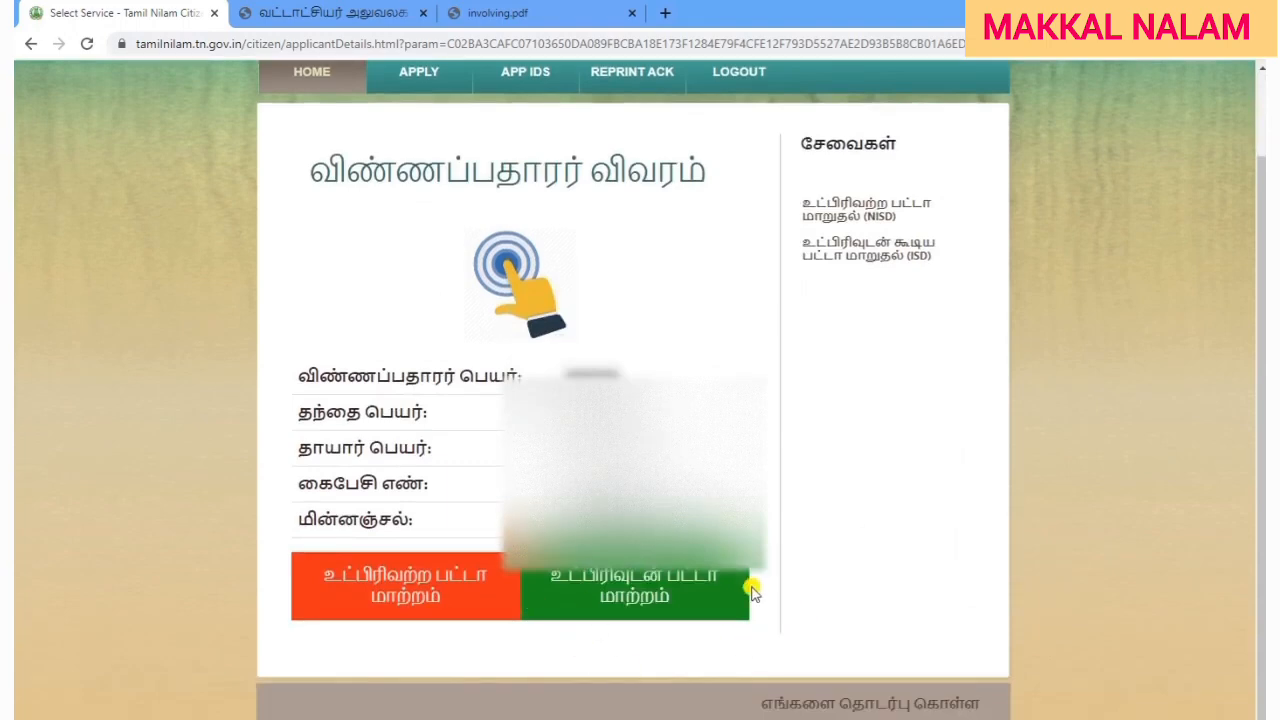
Choose the Involving Subdivision service, confirm applicant details, and proceed to the land details form.
{"action": "left_click", "coordinate": [655, 581]}
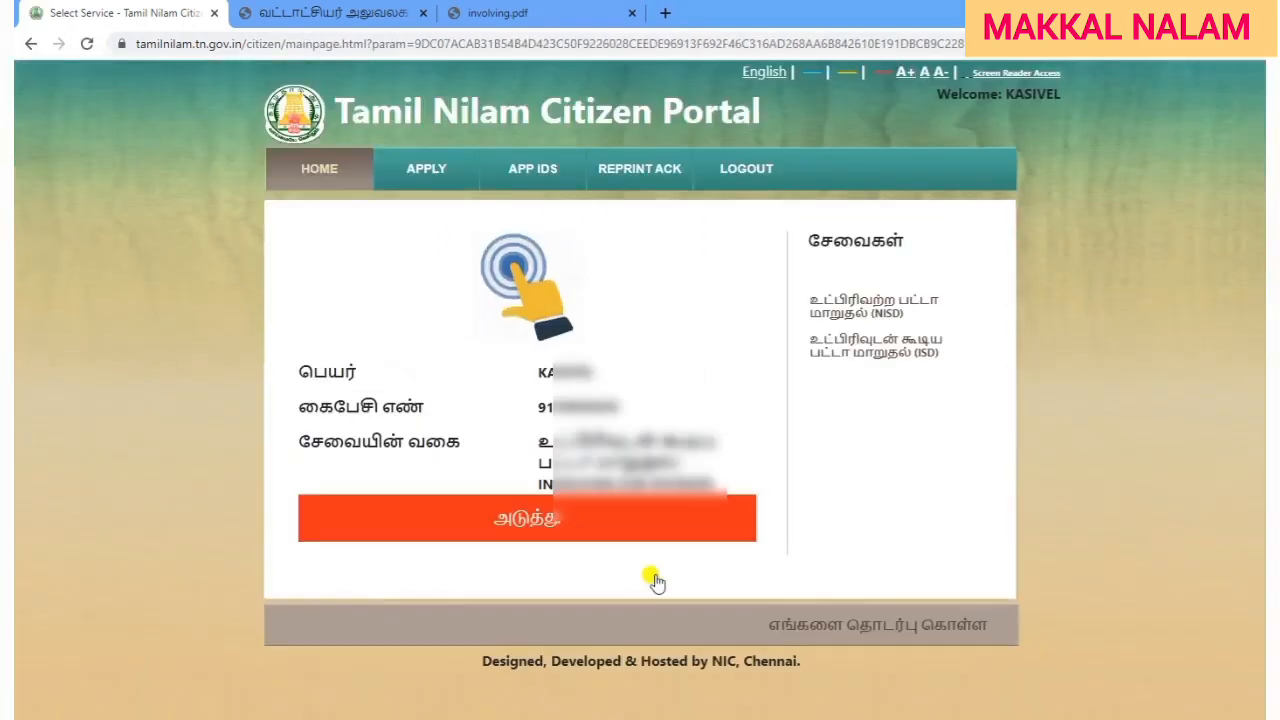
{"action": "left_click", "coordinate": [540, 530]}
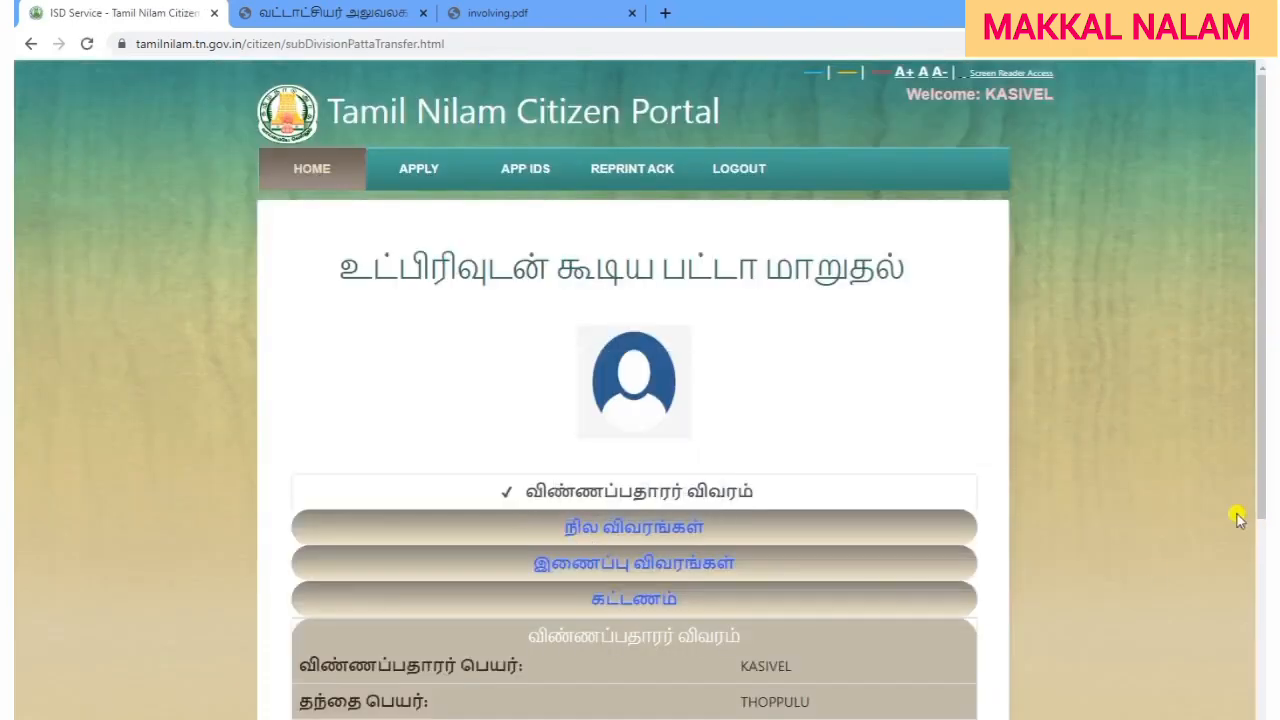
{"action": "scroll", "coordinate": [1160, 500], "scroll_direction": "down", "scroll_amount": 3}
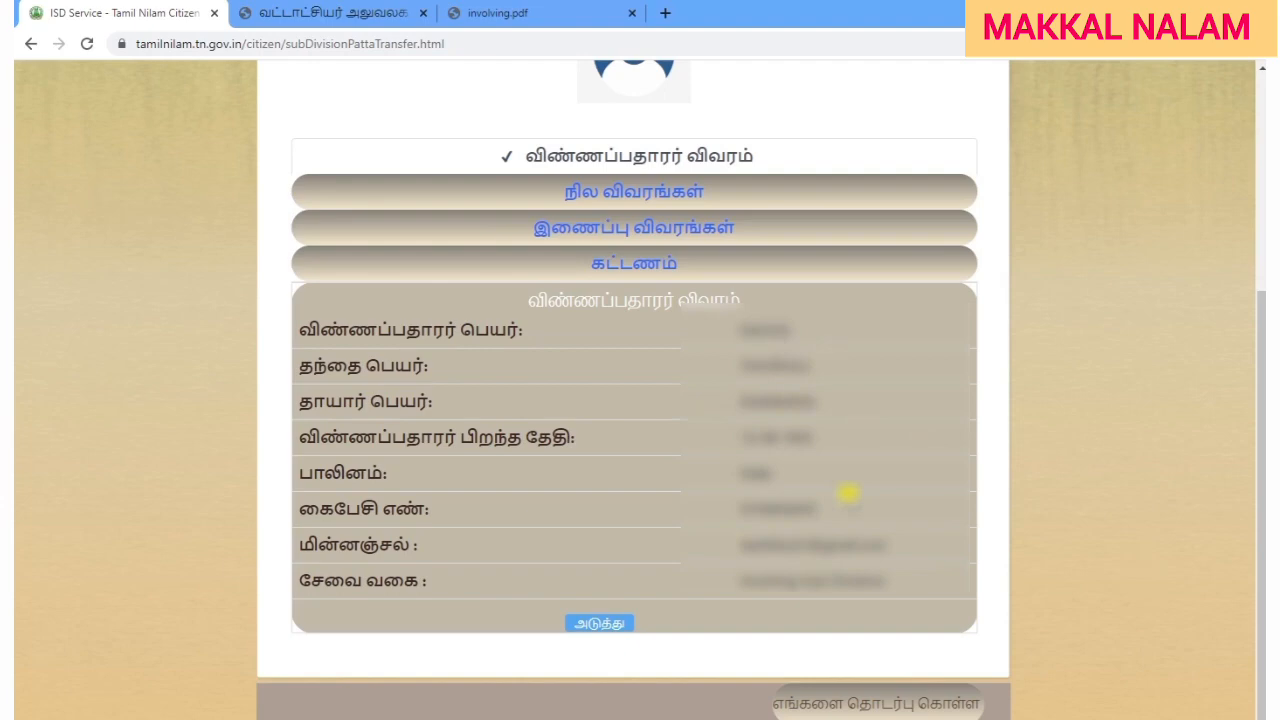
{"action": "left_click", "coordinate": [605, 622]}
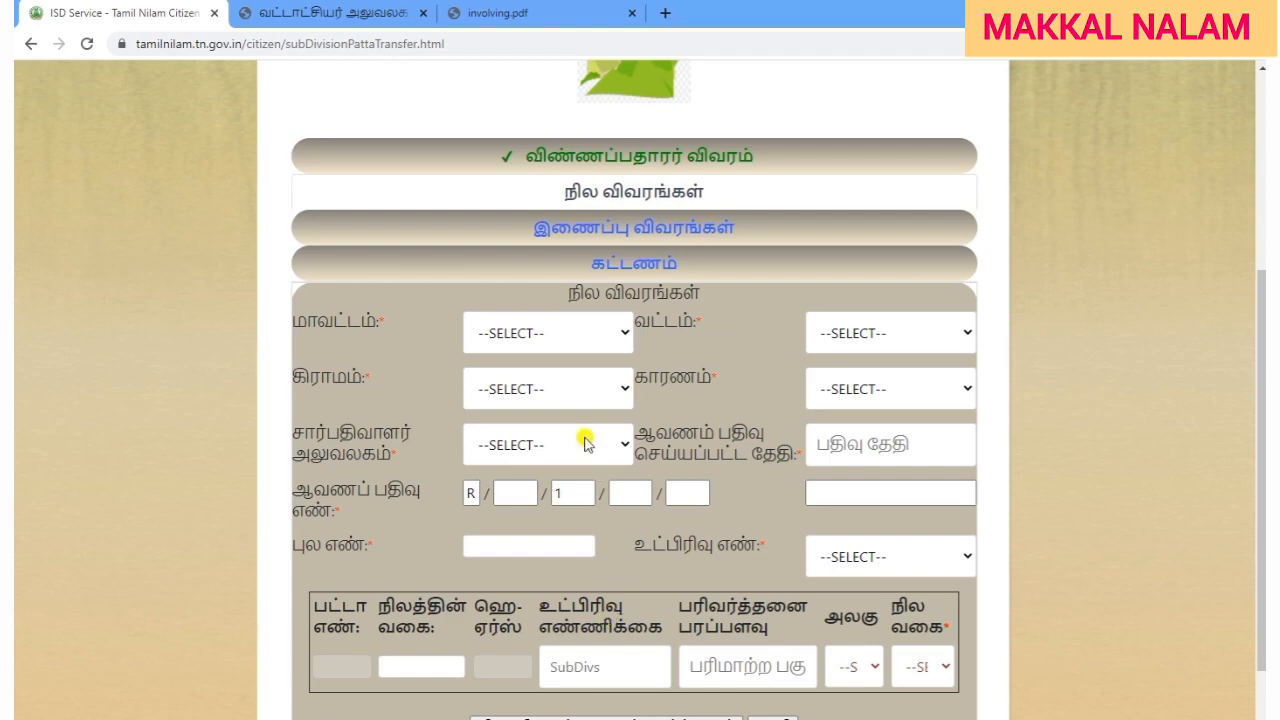
Set district திருவண்ணாமலை, taluk தண்டராம்பட்டு and village செ.கூடலூர்(055).
{"action": "left_click", "coordinate": [553, 342]}
{"action": "scroll", "coordinate": [494, 480], "scroll_direction": "down", "scroll_amount": 6}
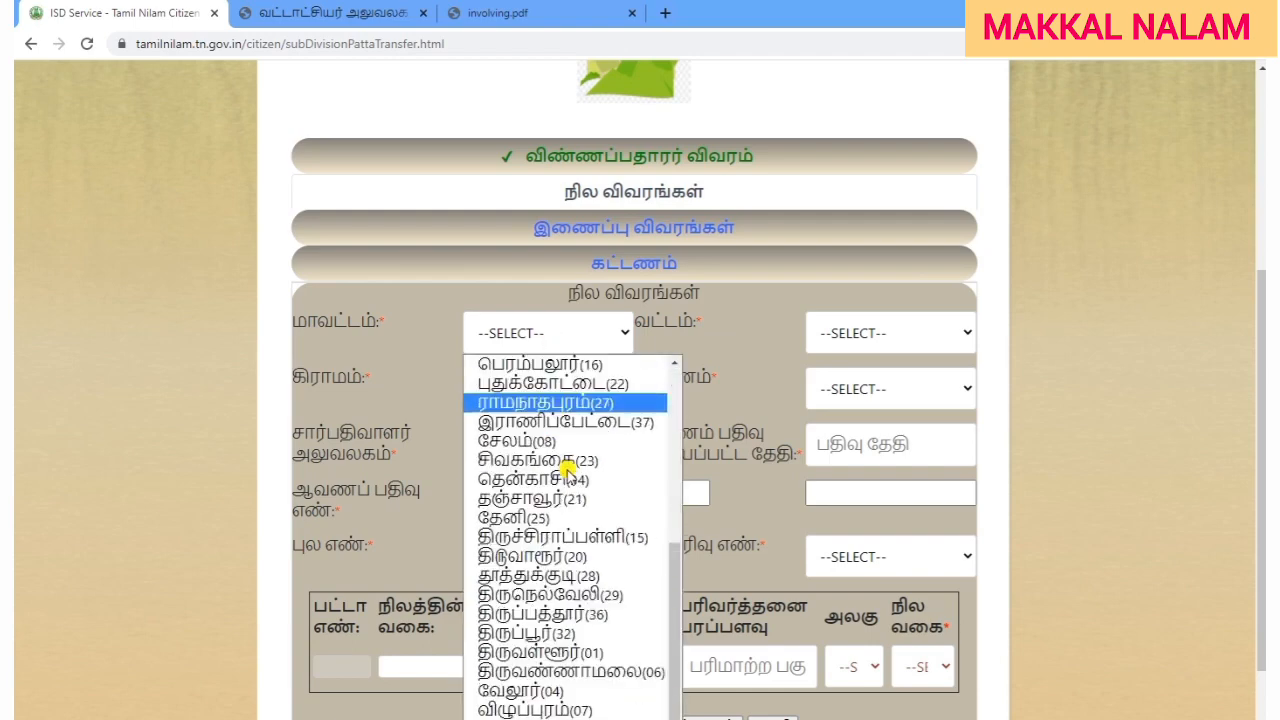
{"action": "left_click", "coordinate": [609, 672]}
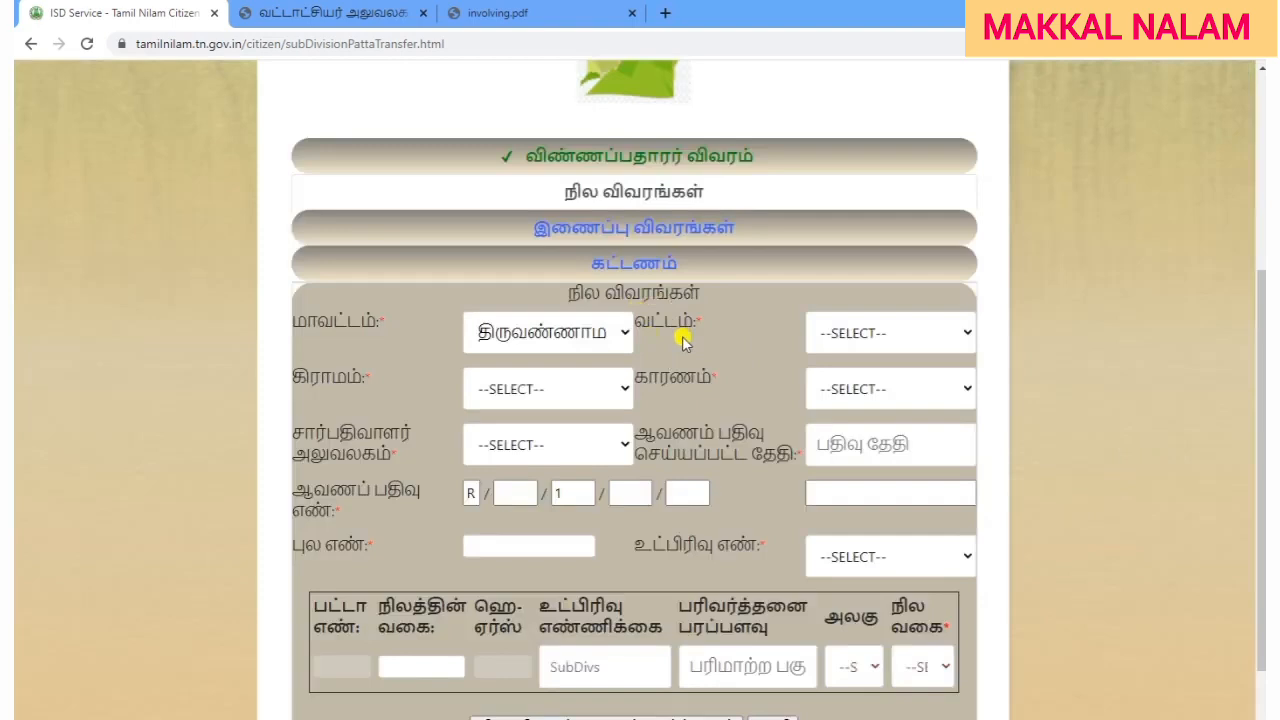
{"action": "left_click", "coordinate": [886, 333]}
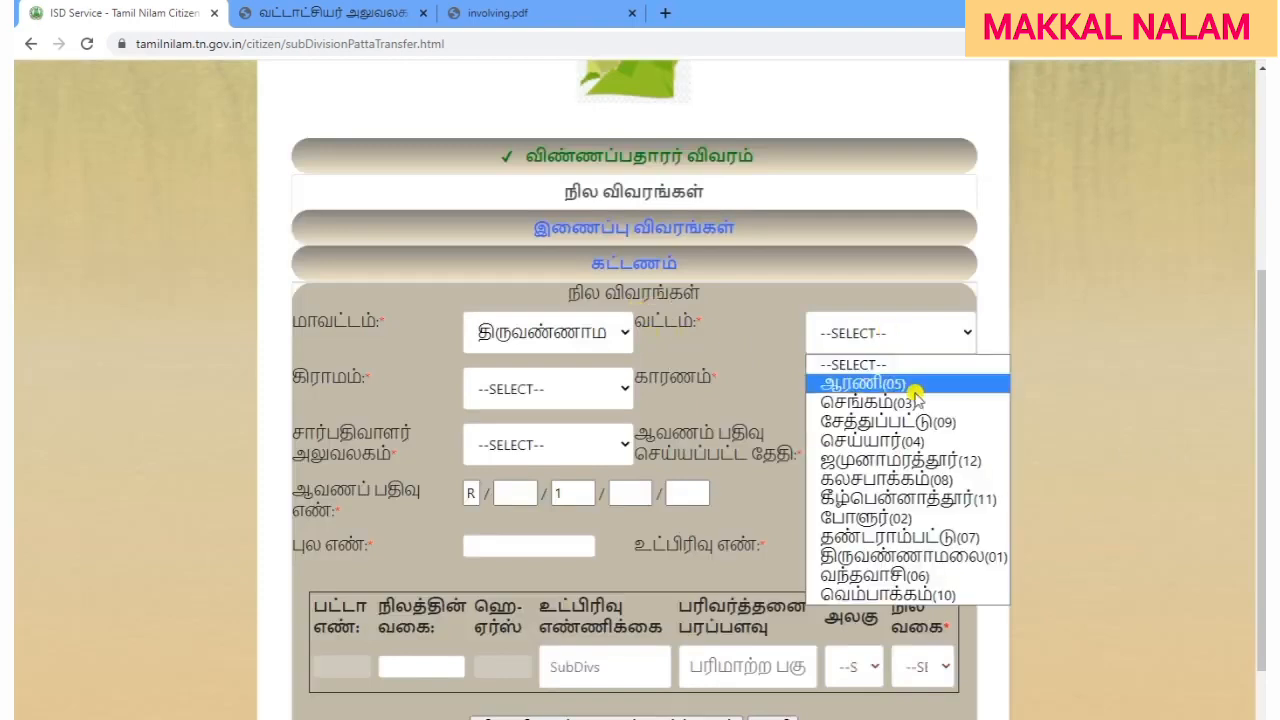
{"action": "left_click", "coordinate": [928, 541]}
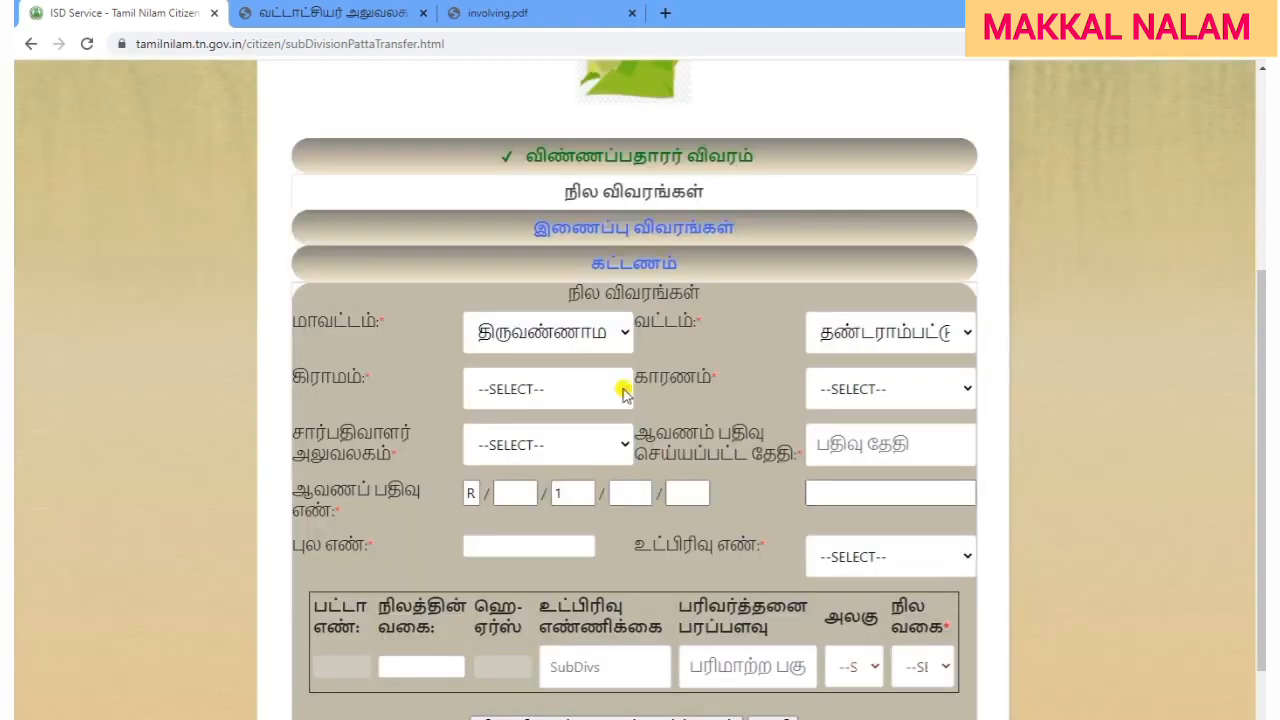
{"action": "left_click", "coordinate": [541, 385]}
{"action": "scroll", "coordinate": [588, 253], "scroll_direction": "down", "scroll_amount": 5}
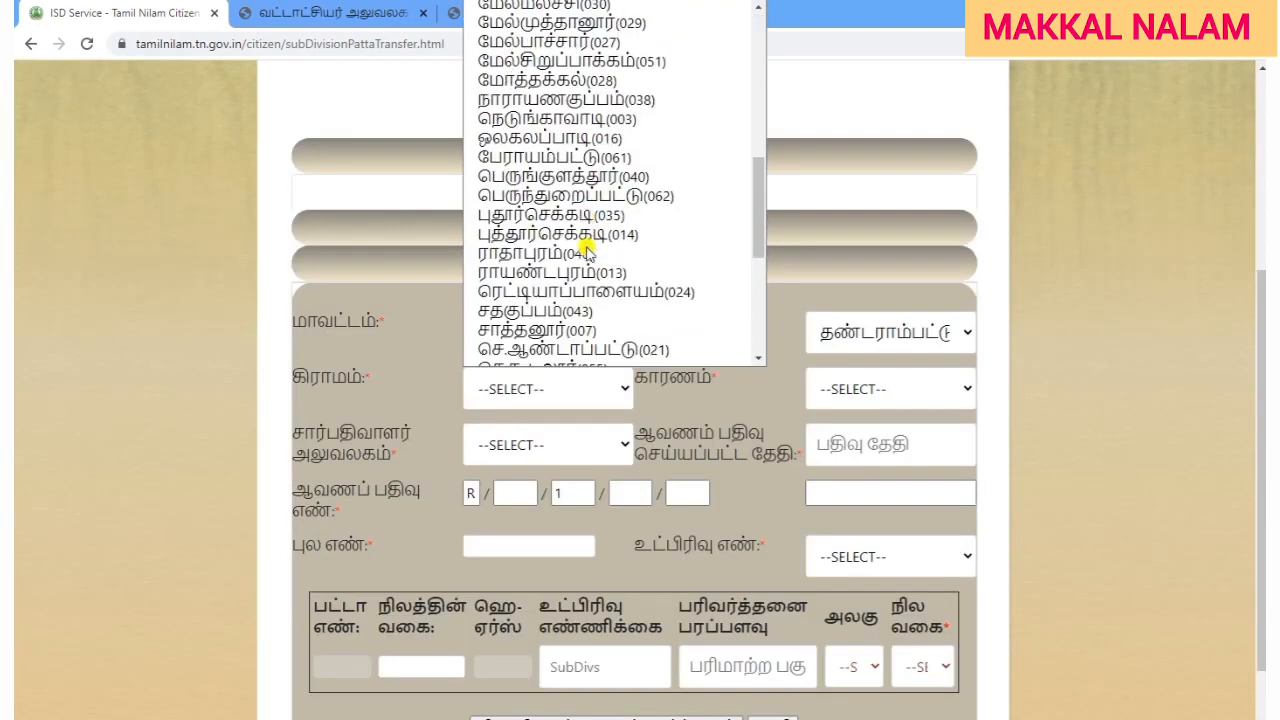
{"action": "scroll", "coordinate": [494, 300], "scroll_direction": "down", "scroll_amount": 3}
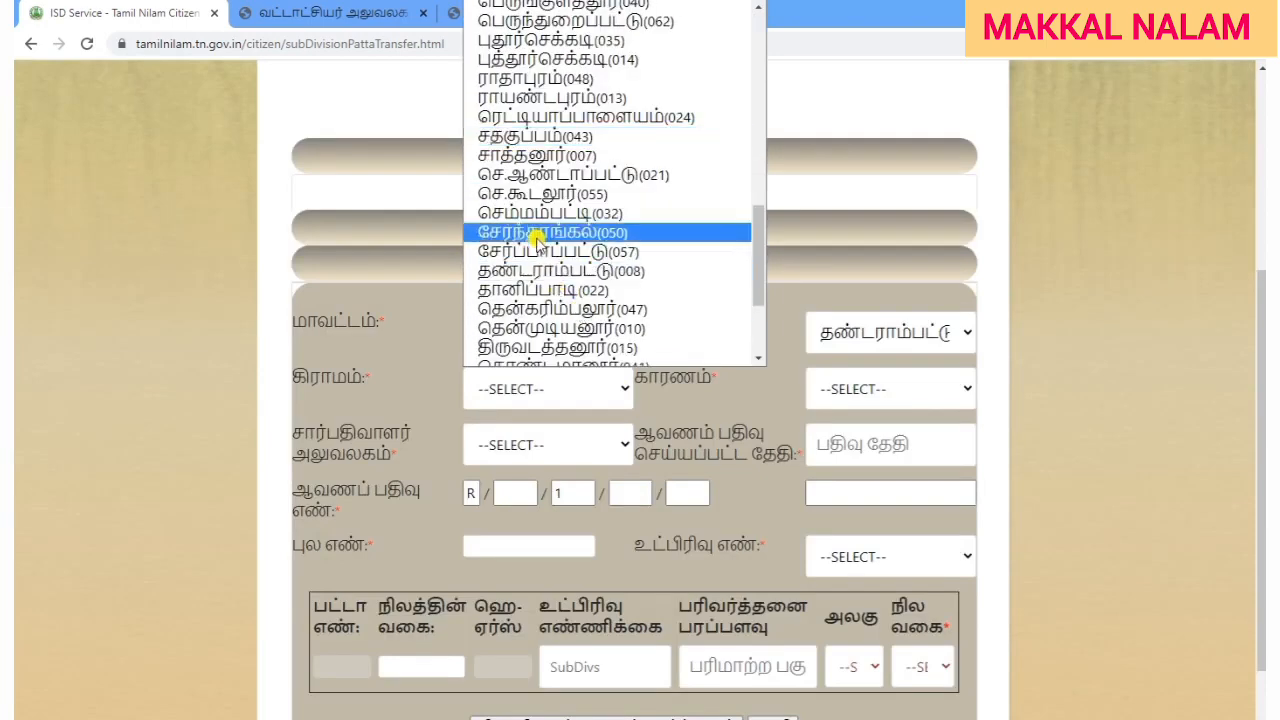
{"action": "left_click", "coordinate": [527, 197]}
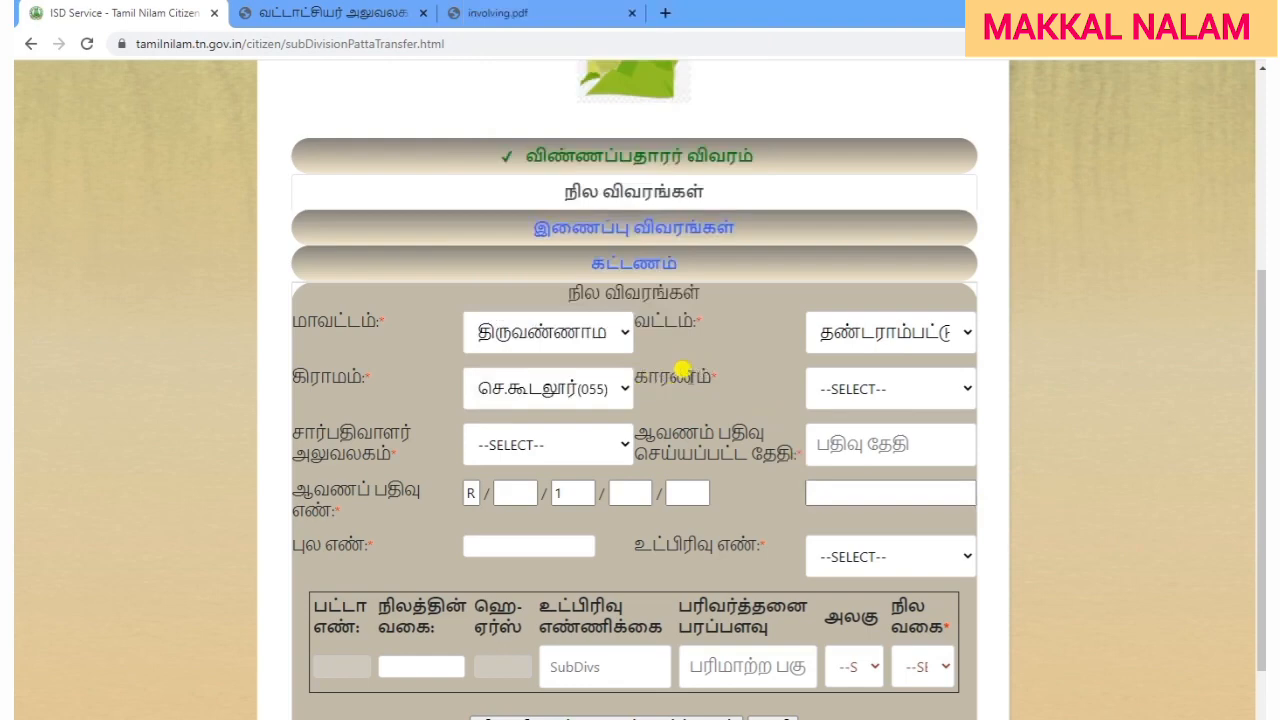
Set the transfer reason to கிரையப் பத்திரம் and the sub-registrar office to Thandarampattu.
{"action": "left_click", "coordinate": [852, 387]}
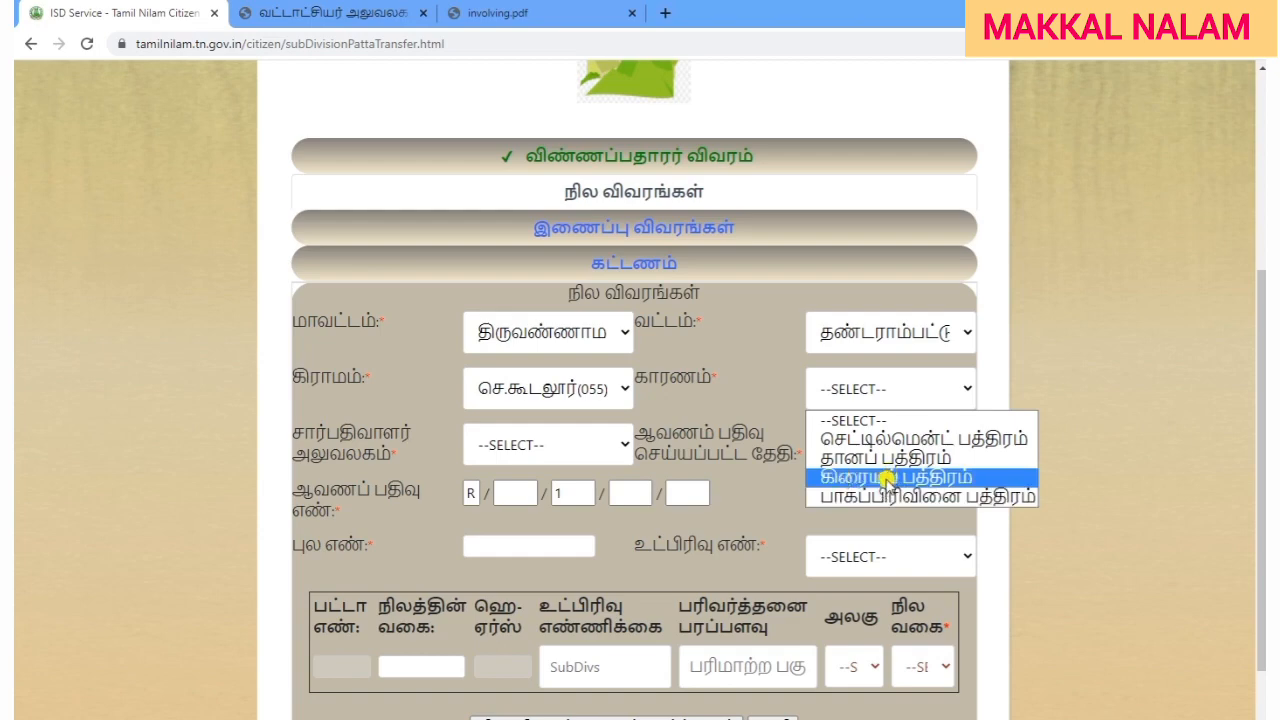
{"action": "left_click", "coordinate": [887, 479]}
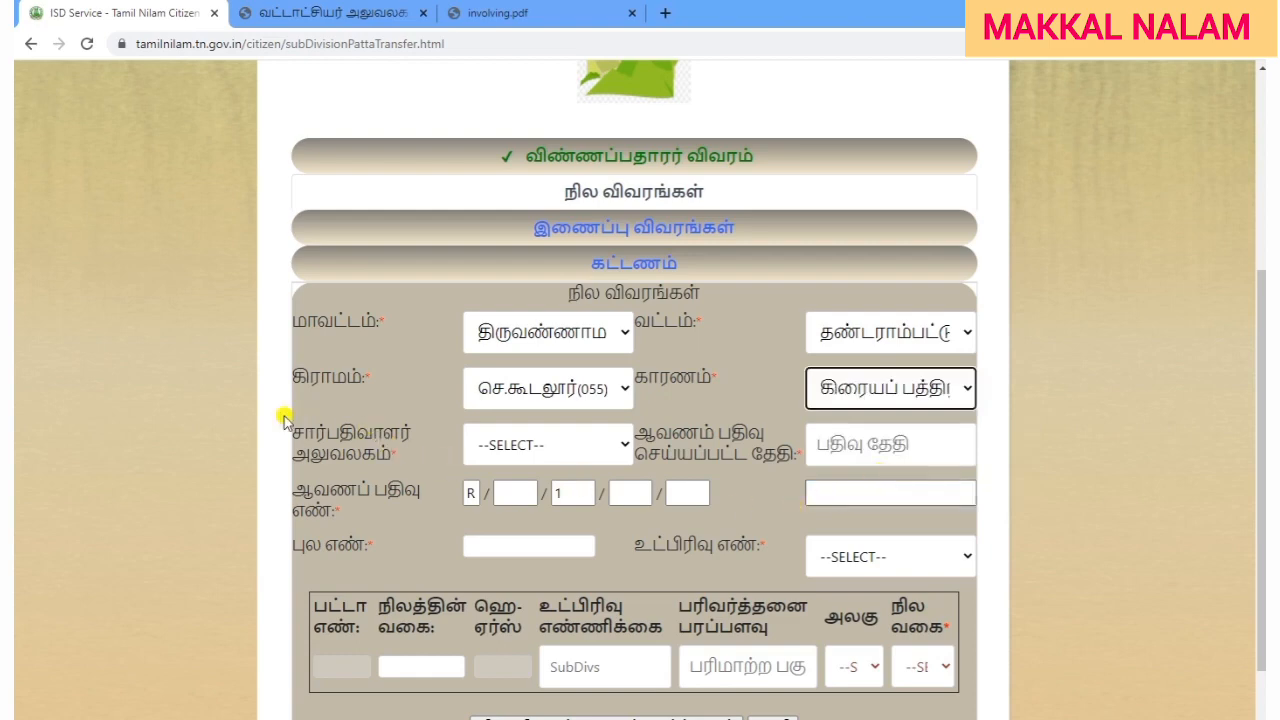
{"action": "left_click", "coordinate": [500, 450]}
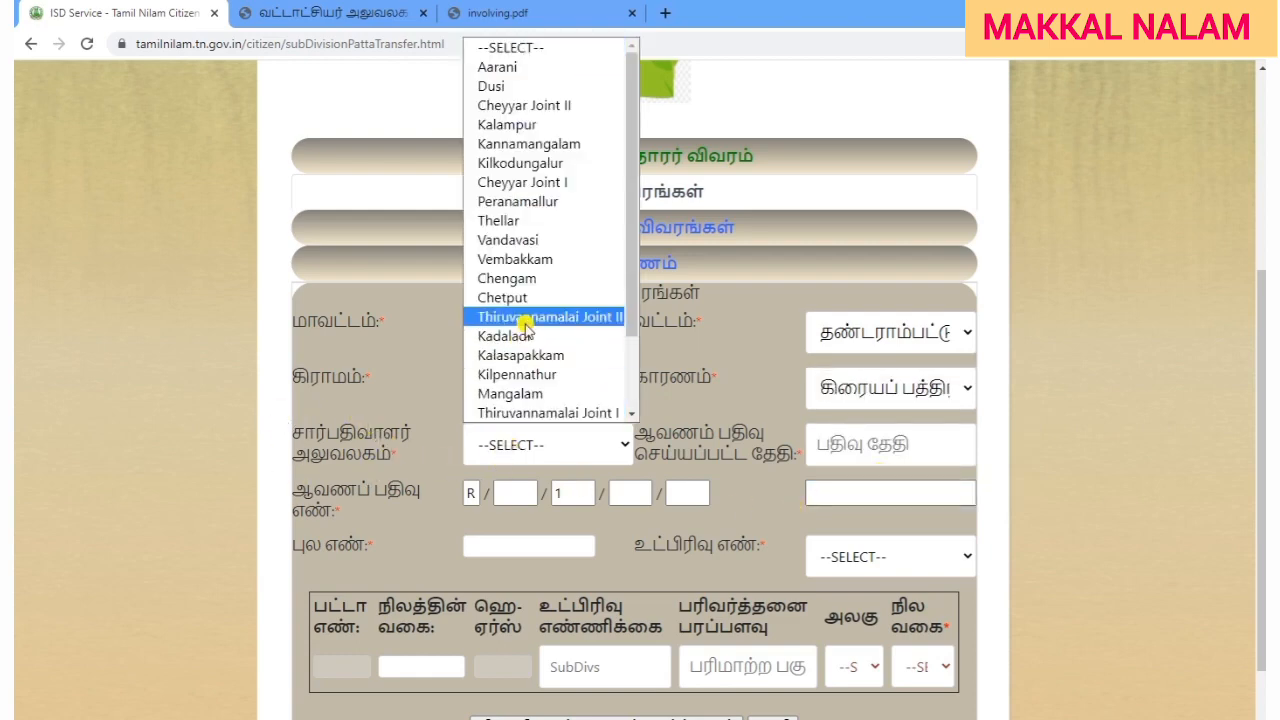
{"action": "scroll", "coordinate": [525, 328], "scroll_direction": "down", "scroll_amount": 2}
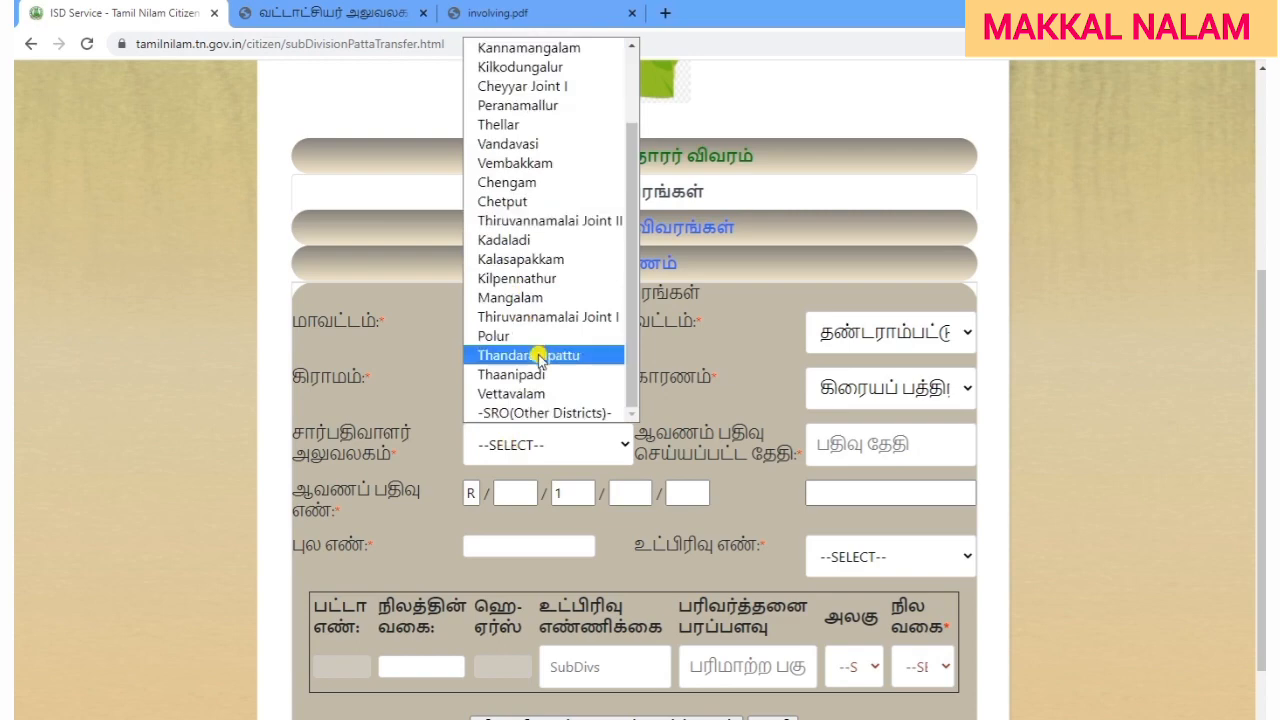
{"action": "left_click", "coordinate": [538, 358]}
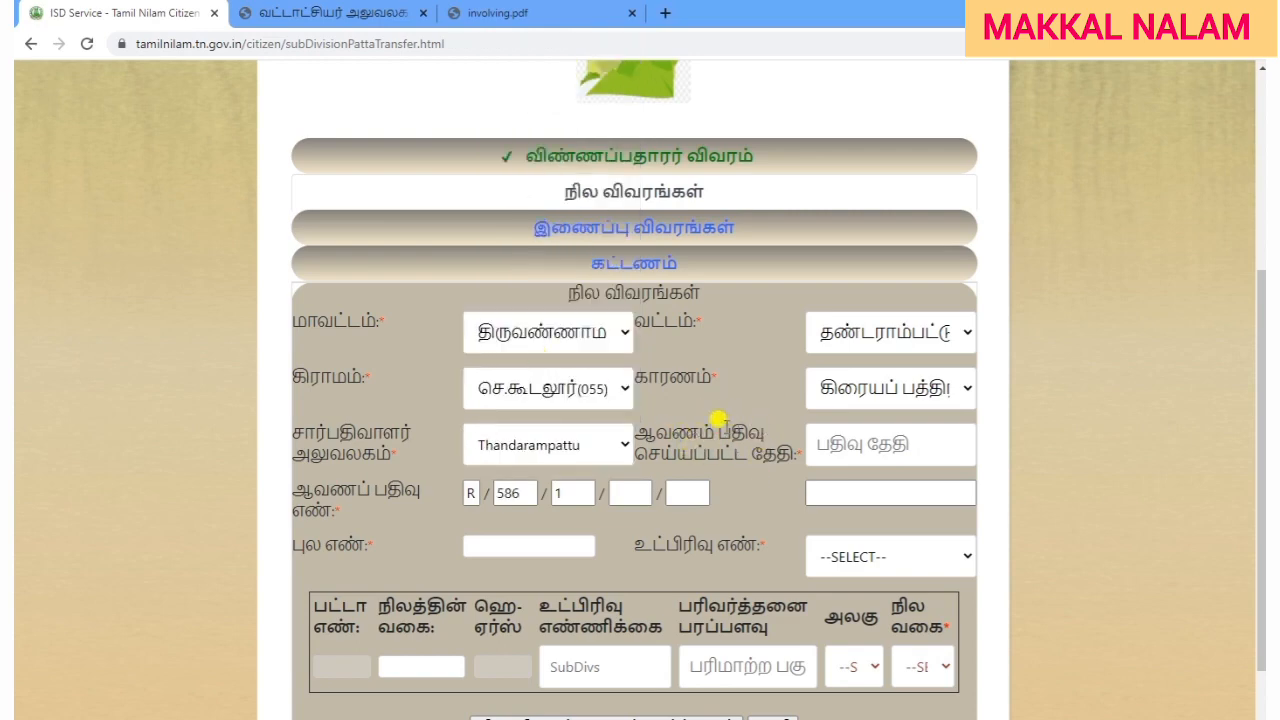
Consult the stamp-paper deed PDF for its registration details.
{"action": "left_click", "coordinate": [510, 13]}
{"action": "scroll", "coordinate": [849, 466], "scroll_direction": "down", "scroll_amount": 3}
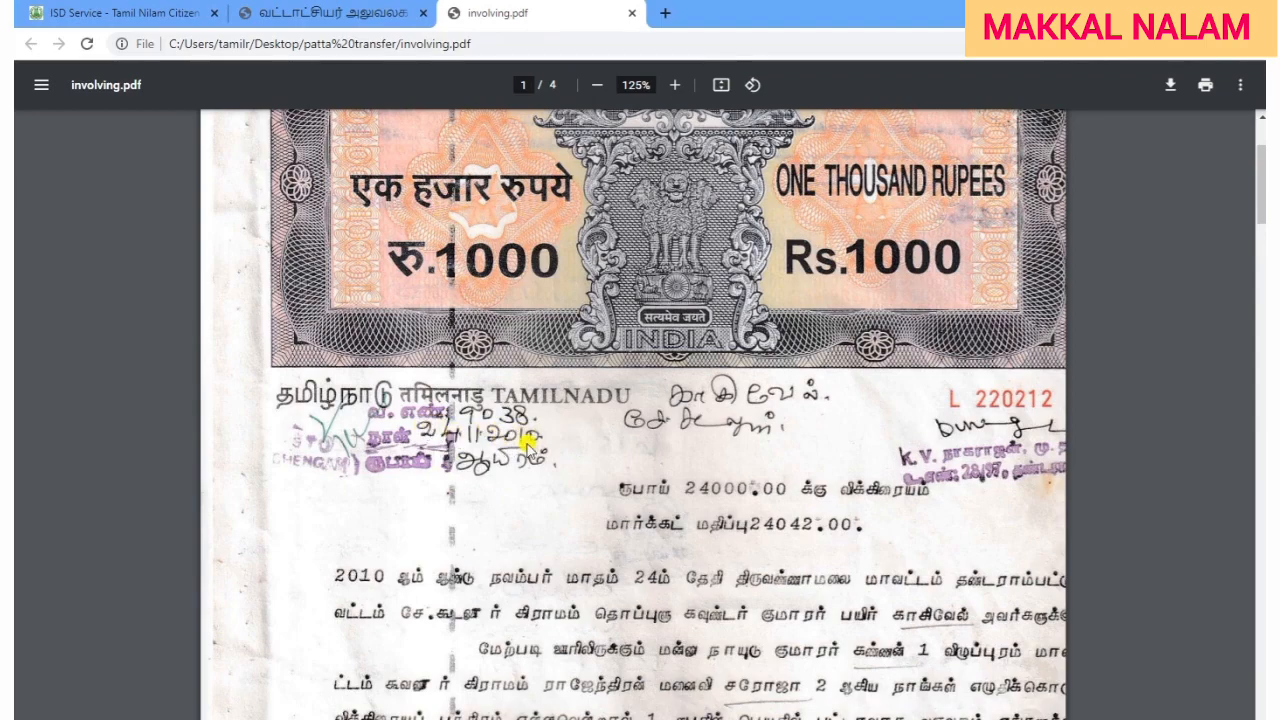
{"action": "left_click", "coordinate": [148, 14]}
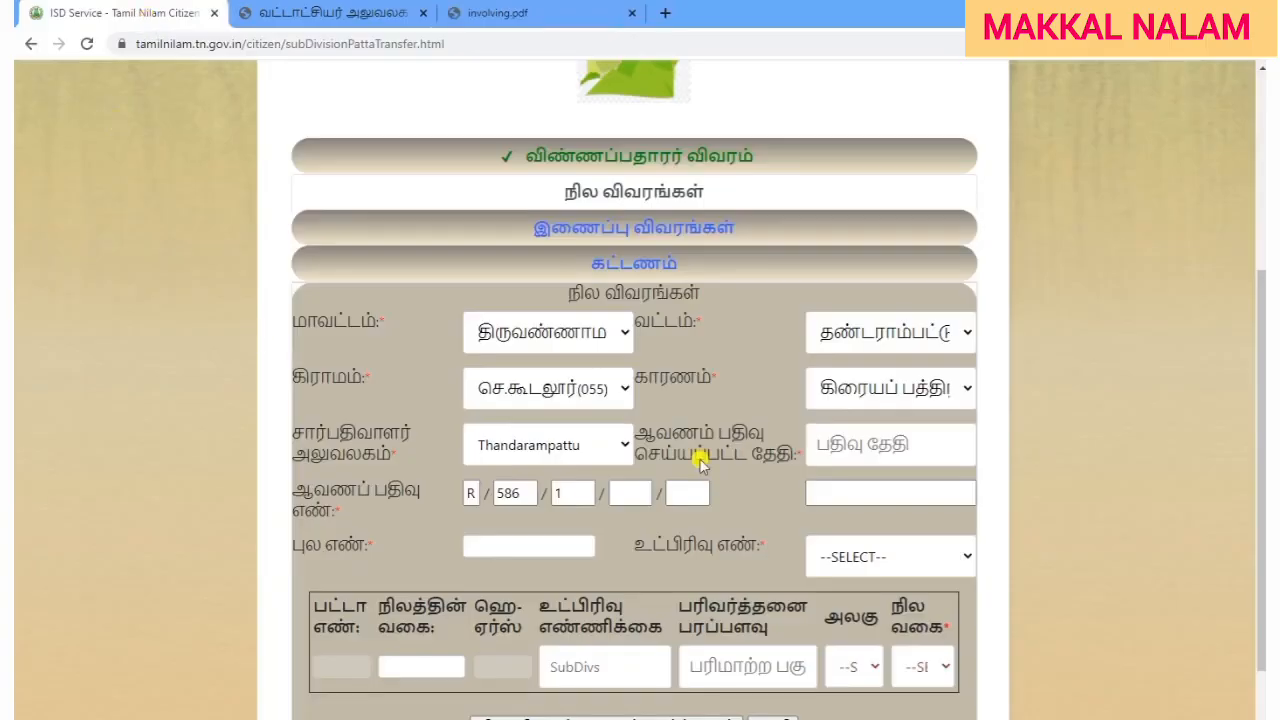
Set the document registration date to 24-11-2010 in the date picker.
{"action": "left_click", "coordinate": [877, 442]}
{"action": "left_click", "coordinate": [966, 494]}
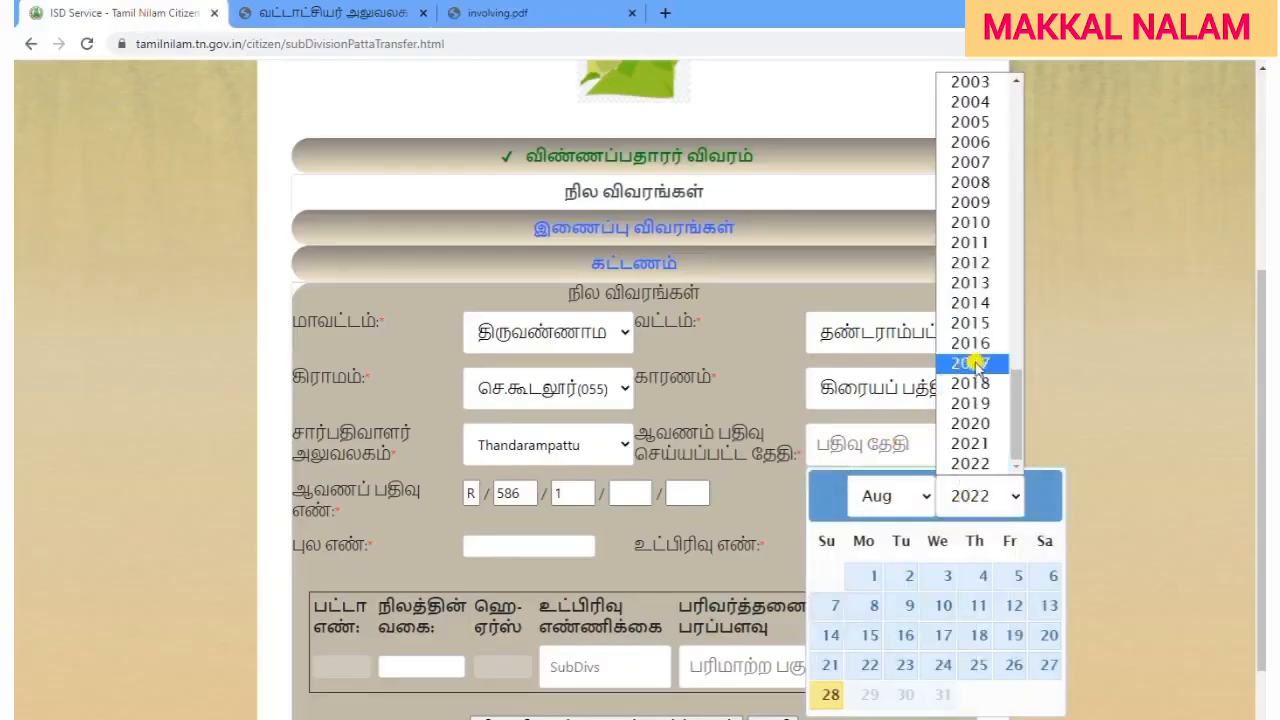
{"action": "left_click", "coordinate": [988, 224]}
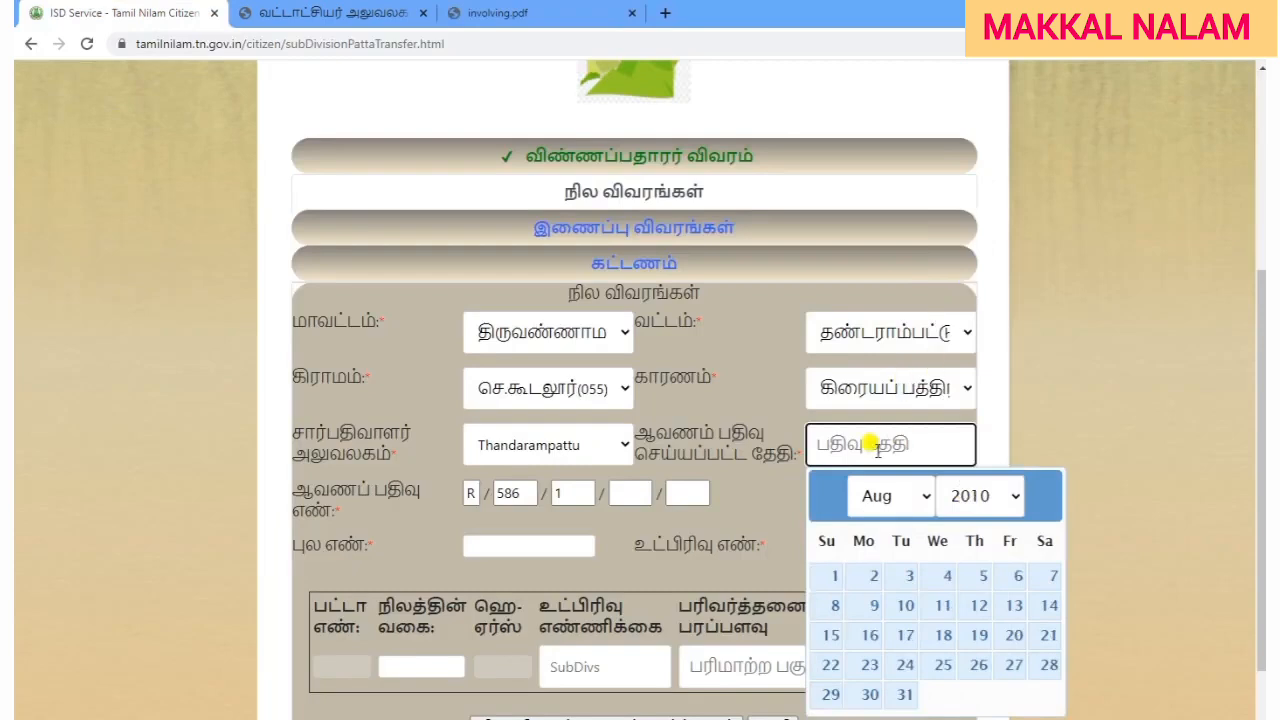
{"action": "left_click", "coordinate": [873, 503]}
{"action": "left_click", "coordinate": [886, 443]}
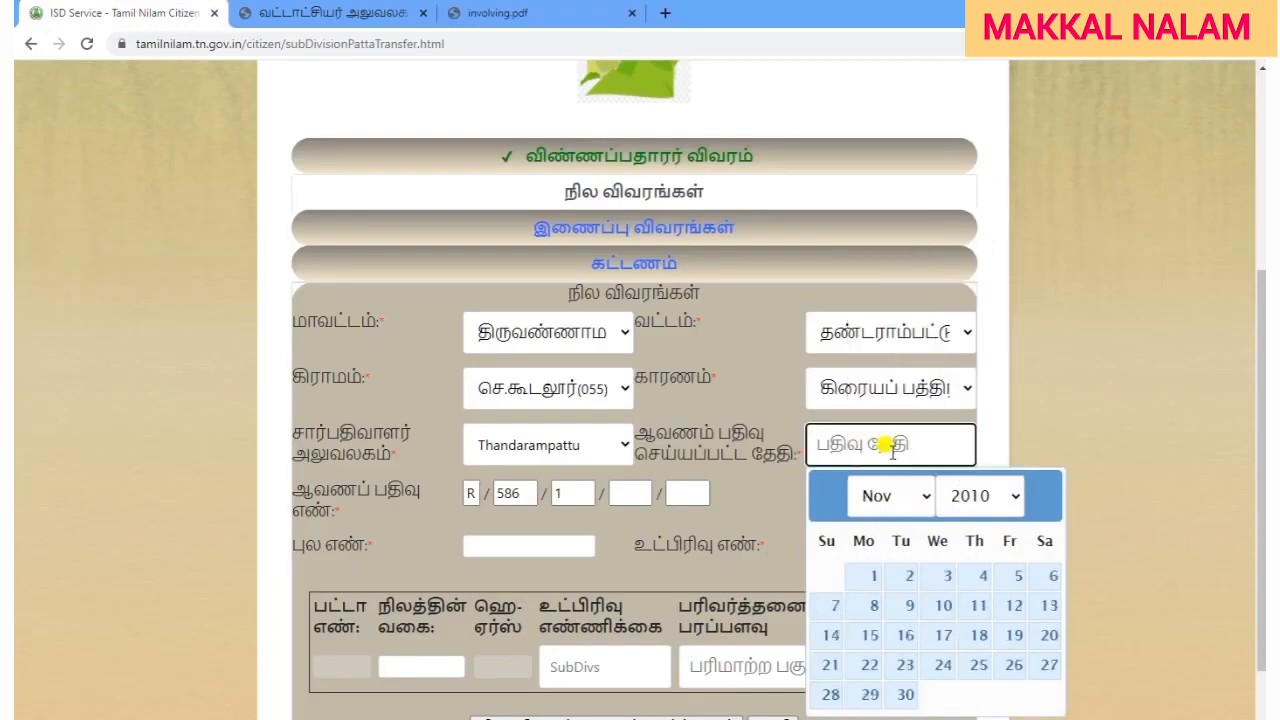
{"action": "left_click", "coordinate": [943, 665]}
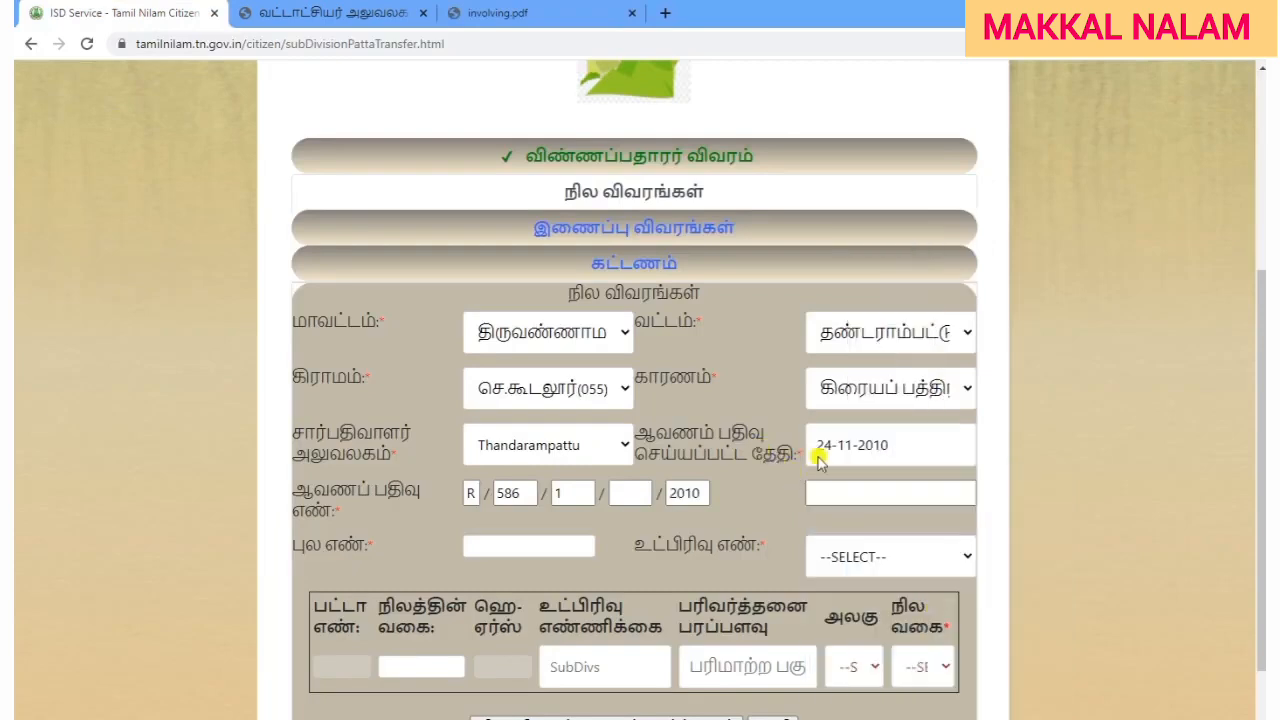
{"action": "scroll", "coordinate": [762, 508], "scroll_direction": "down", "scroll_amount": 2}
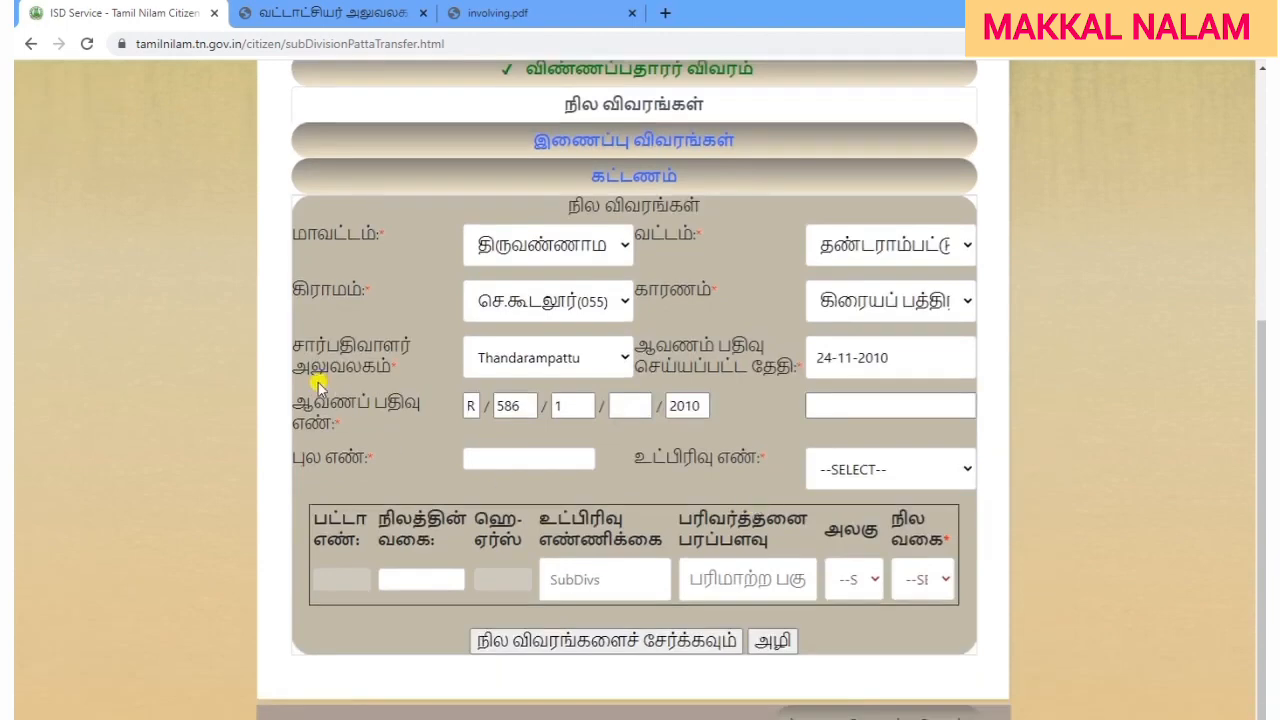
{"action": "left_click_drag", "start_coordinate": [296, 398], "coordinate": [384, 434]}
{"action": "left_click", "coordinate": [402, 428]}
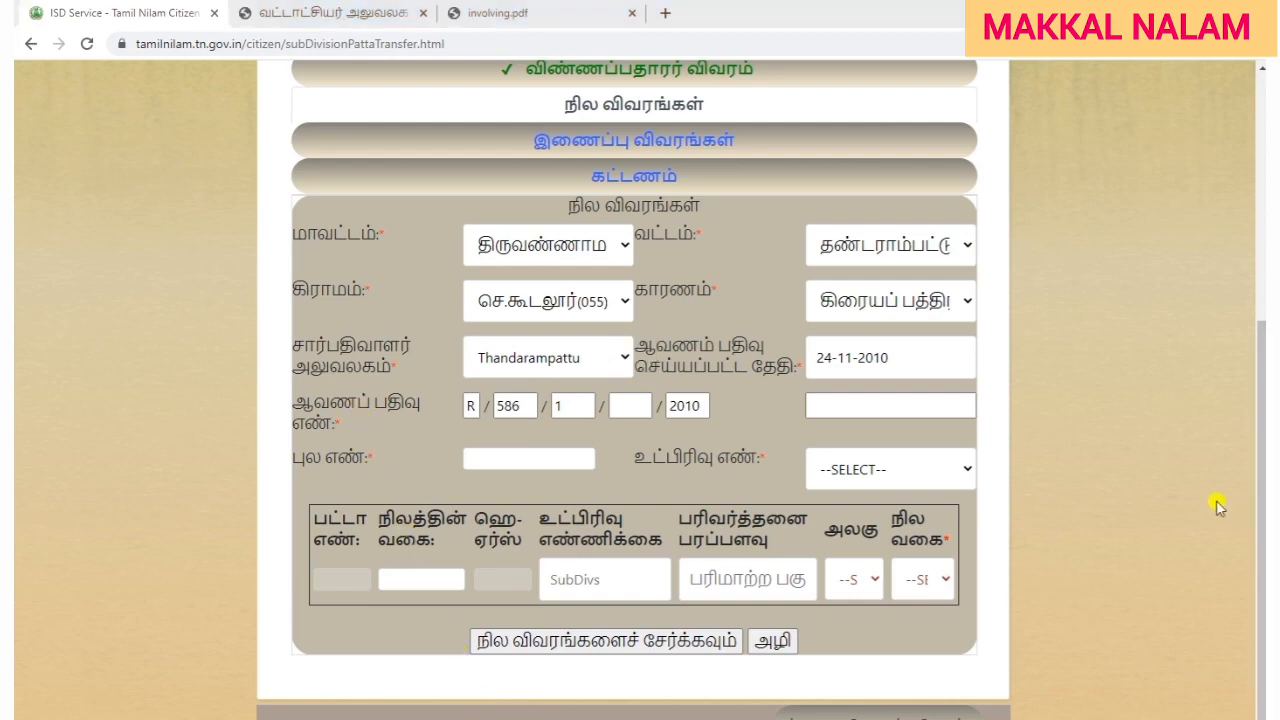
Scroll the involving.pdf deed to its signatures and registration seal.
{"action": "left_click", "coordinate": [518, 13]}
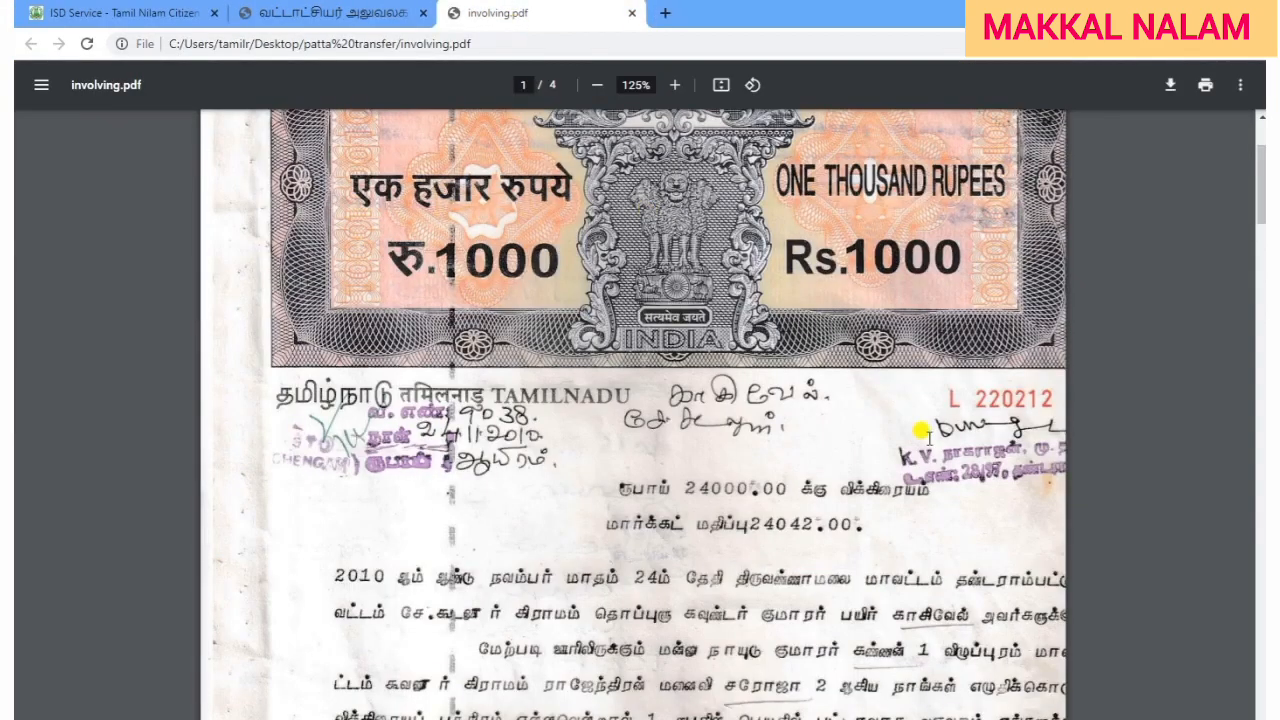
{"action": "scroll", "coordinate": [971, 408], "scroll_direction": "up", "scroll_amount": 3}
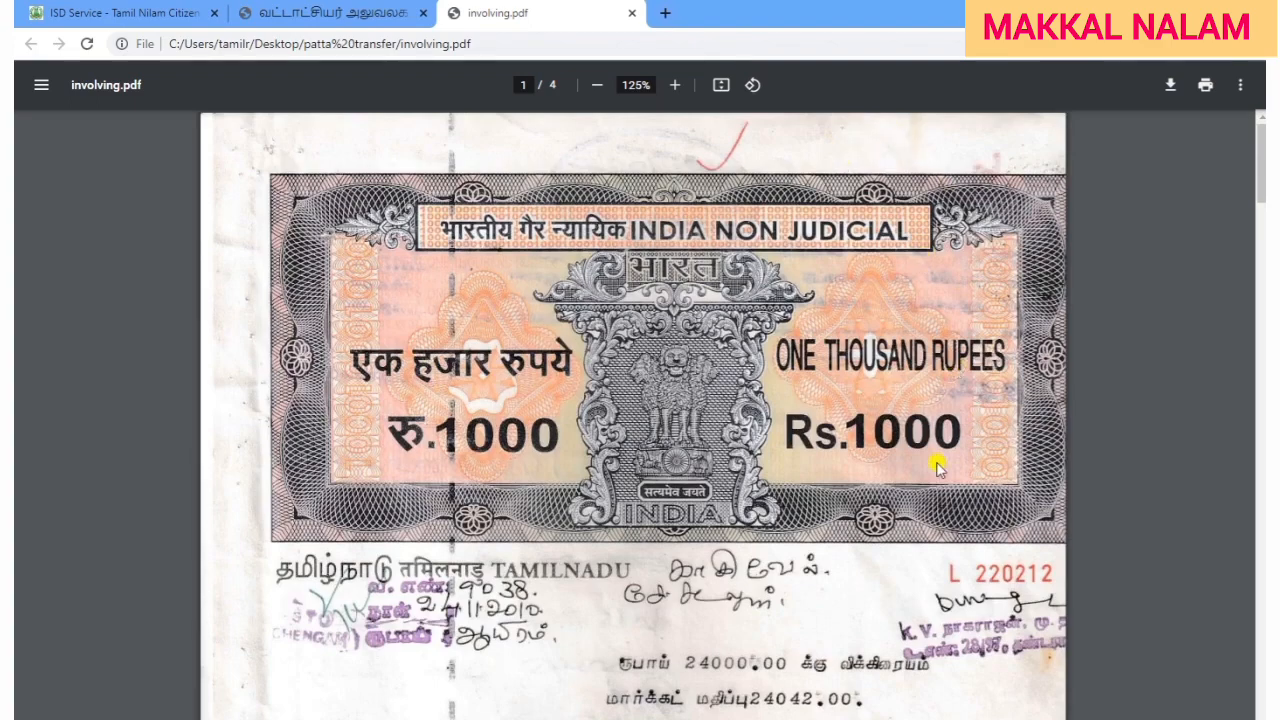
{"action": "scroll", "coordinate": [871, 565], "scroll_direction": "down", "scroll_amount": 10}
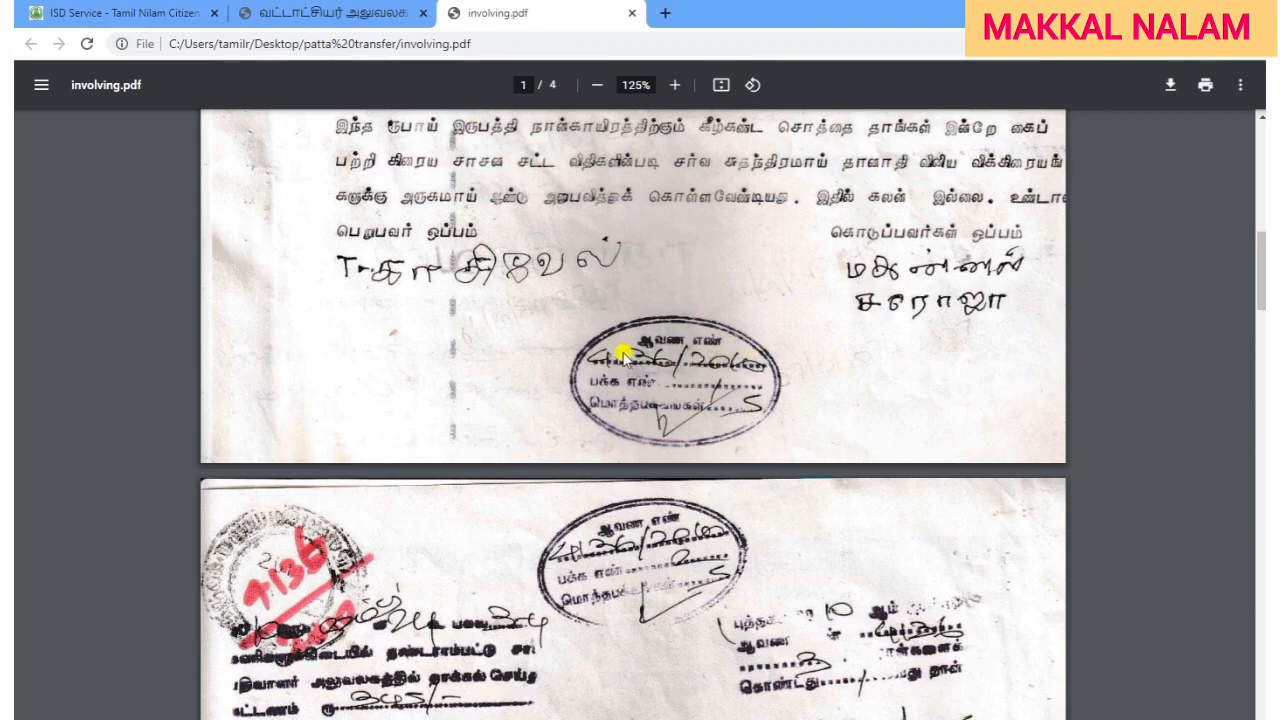
{"action": "left_click", "coordinate": [142, 14]}
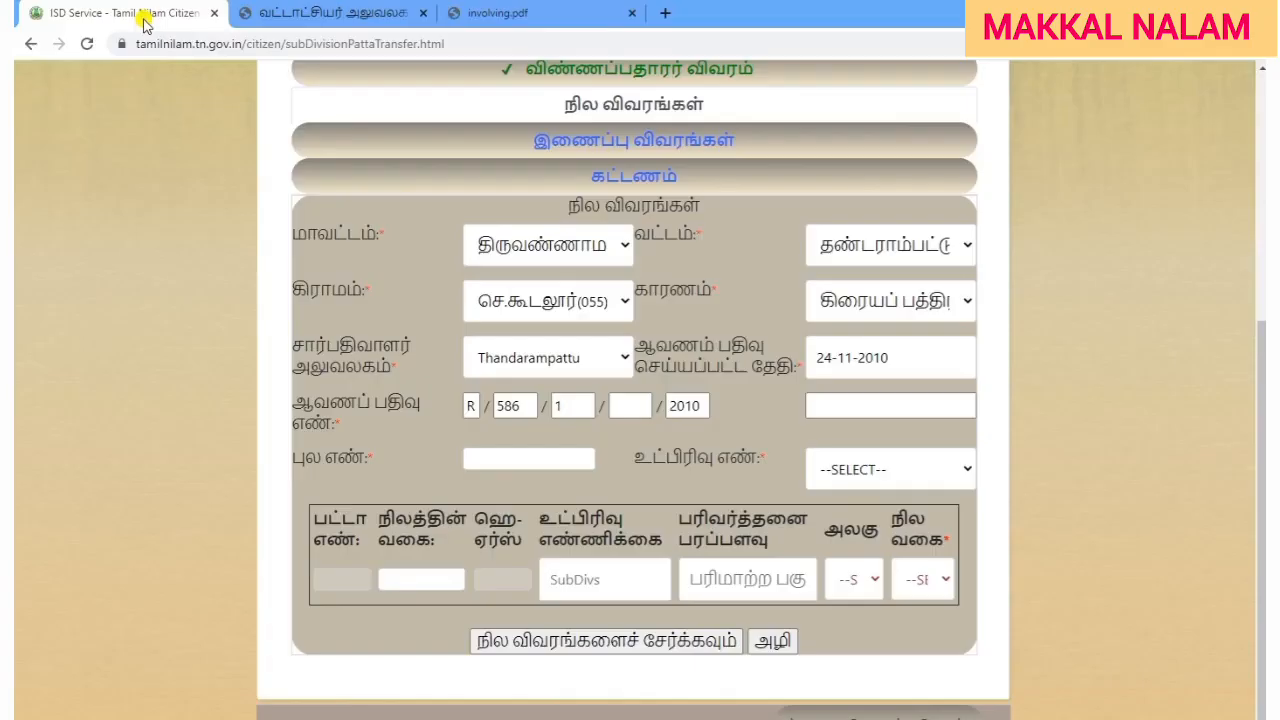
{"action": "left_click", "coordinate": [612, 405]}
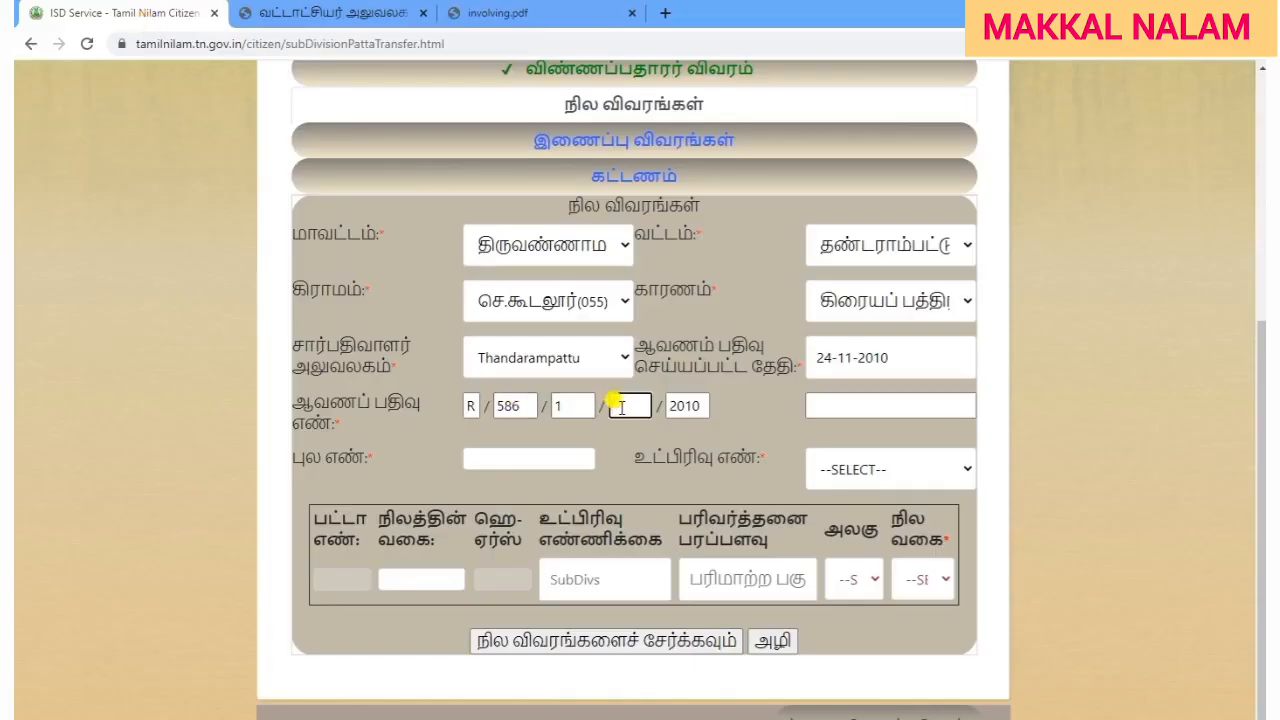
{"action": "type", "text": "4136"}
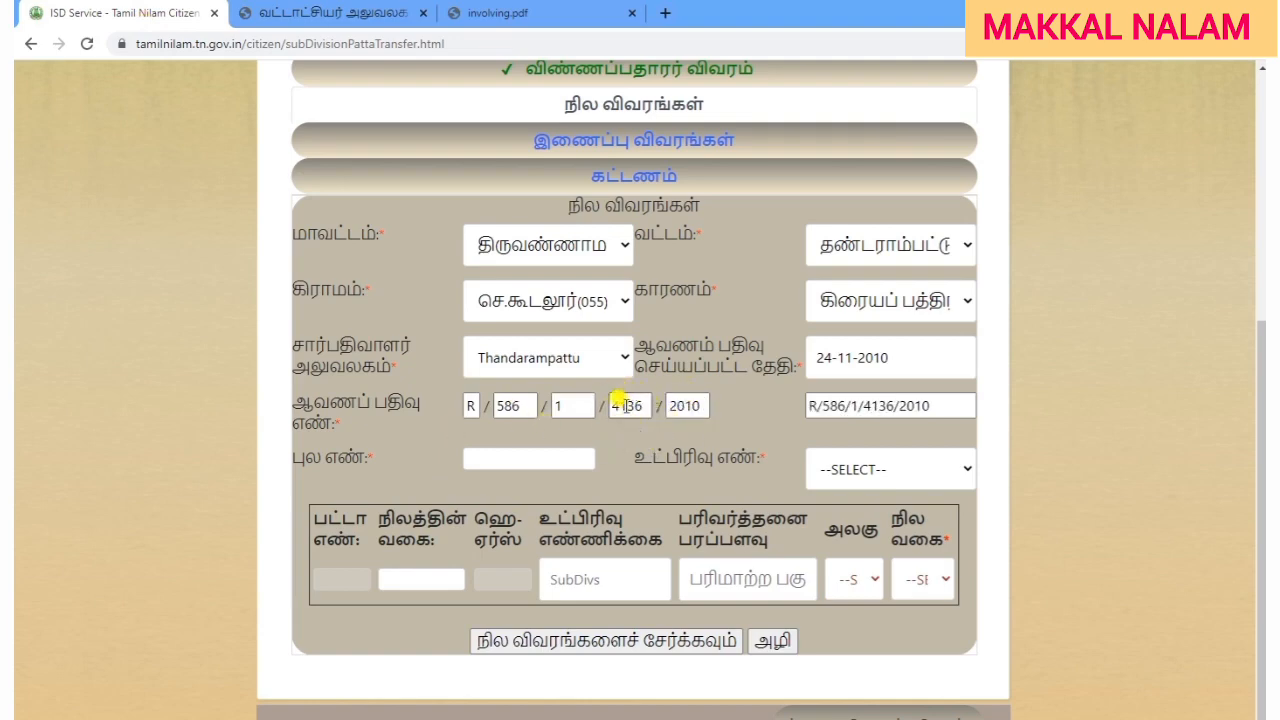
Enter survey 43 and subdivision 12B, loading patta 734, Dry land, 0-16.0.
{"action": "left_click", "coordinate": [530, 457]}
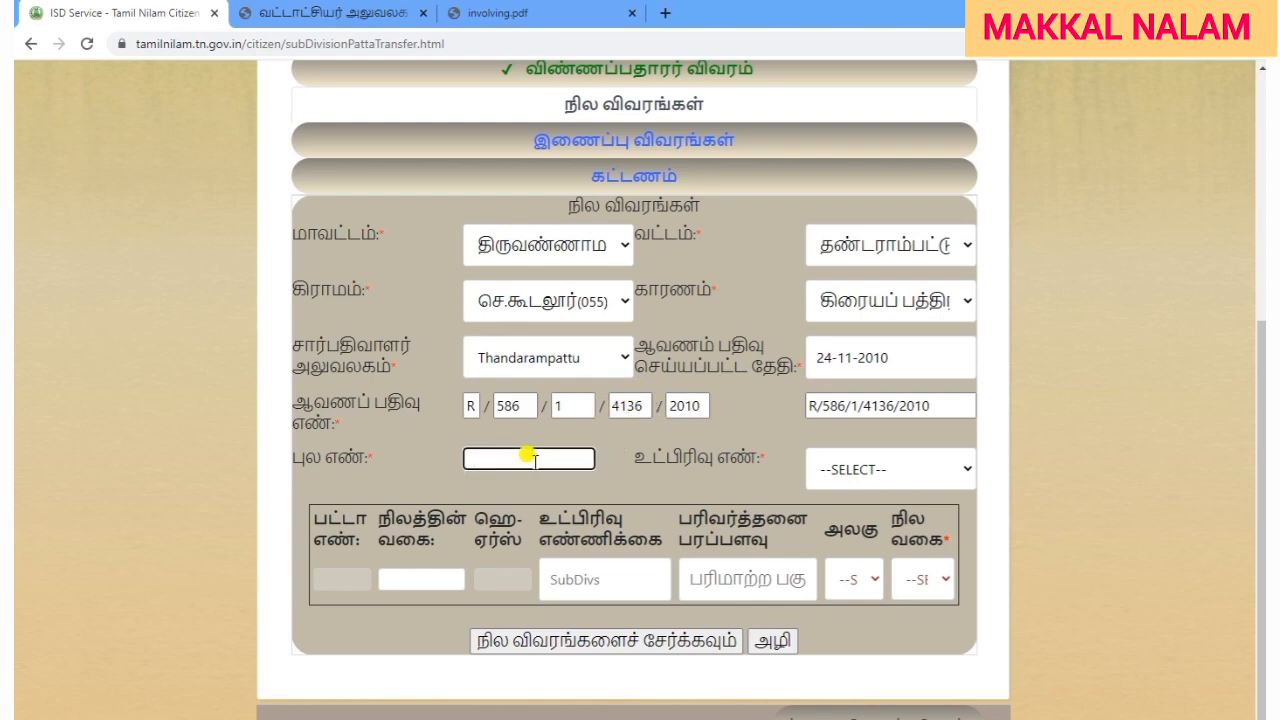
{"action": "type", "text": "43"}
{"action": "left_click", "coordinate": [589, 491]}
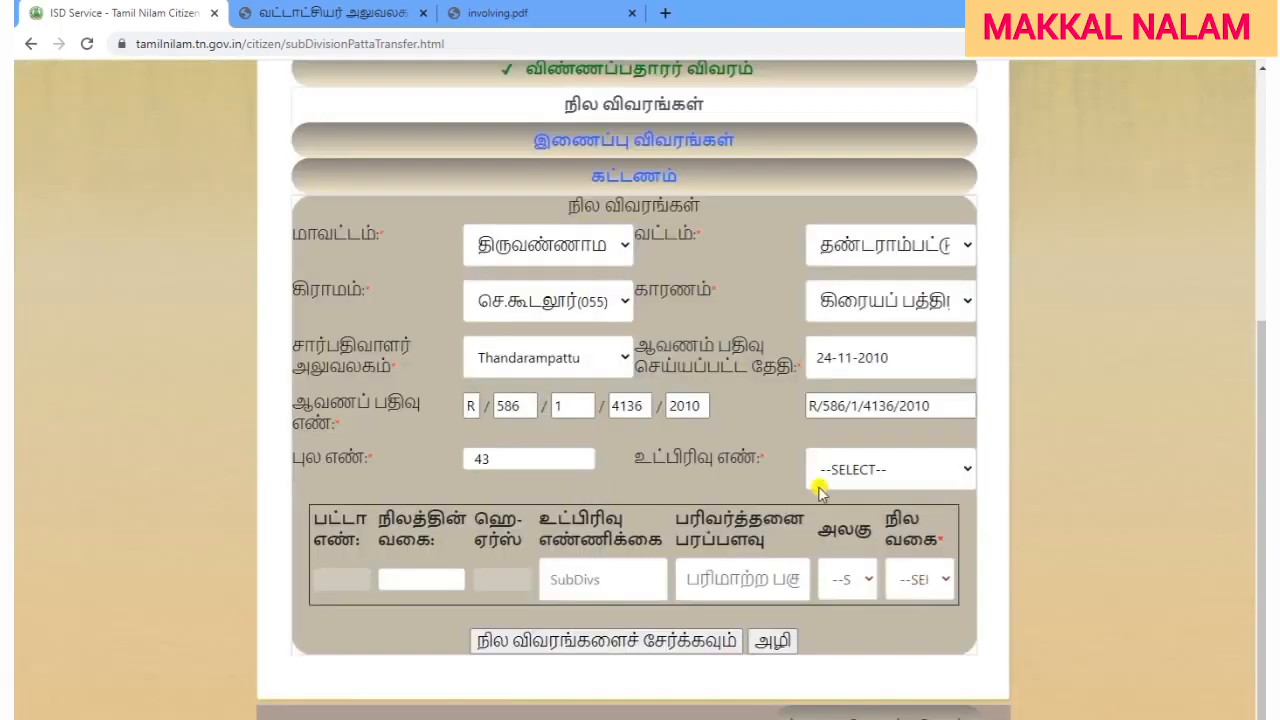
{"action": "left_click", "coordinate": [903, 468]}
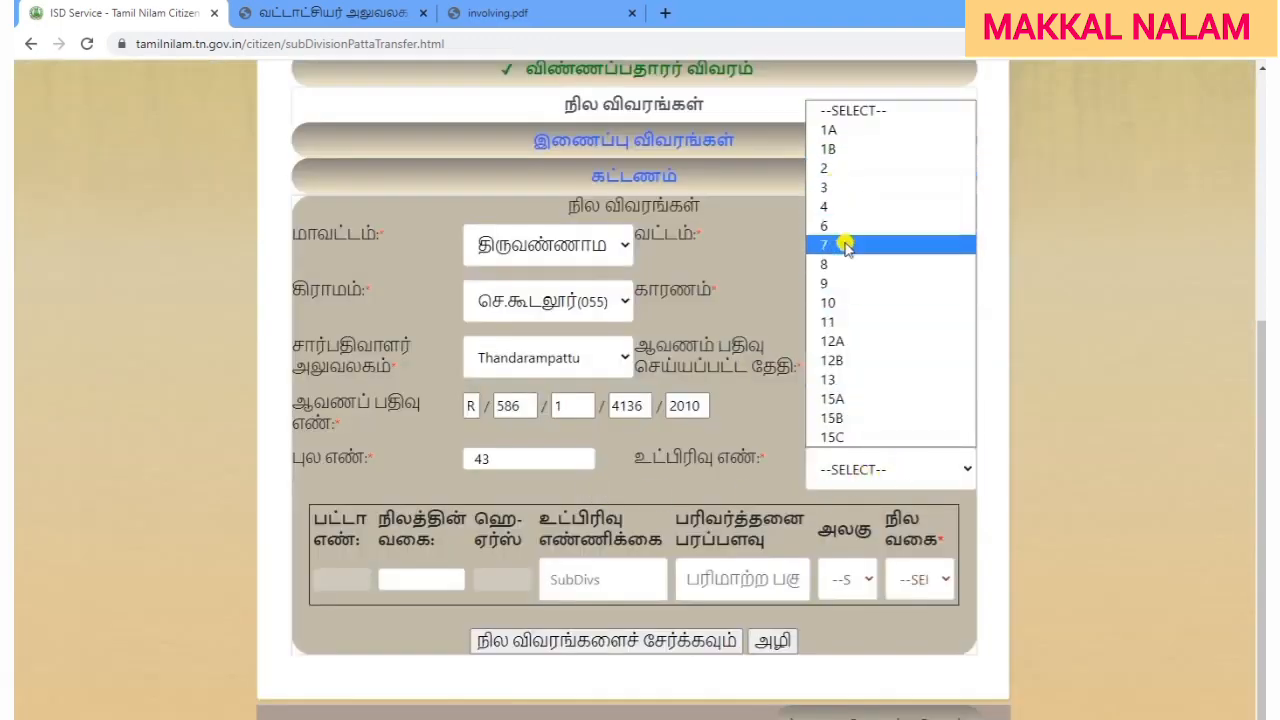
{"action": "left_click", "coordinate": [855, 361]}
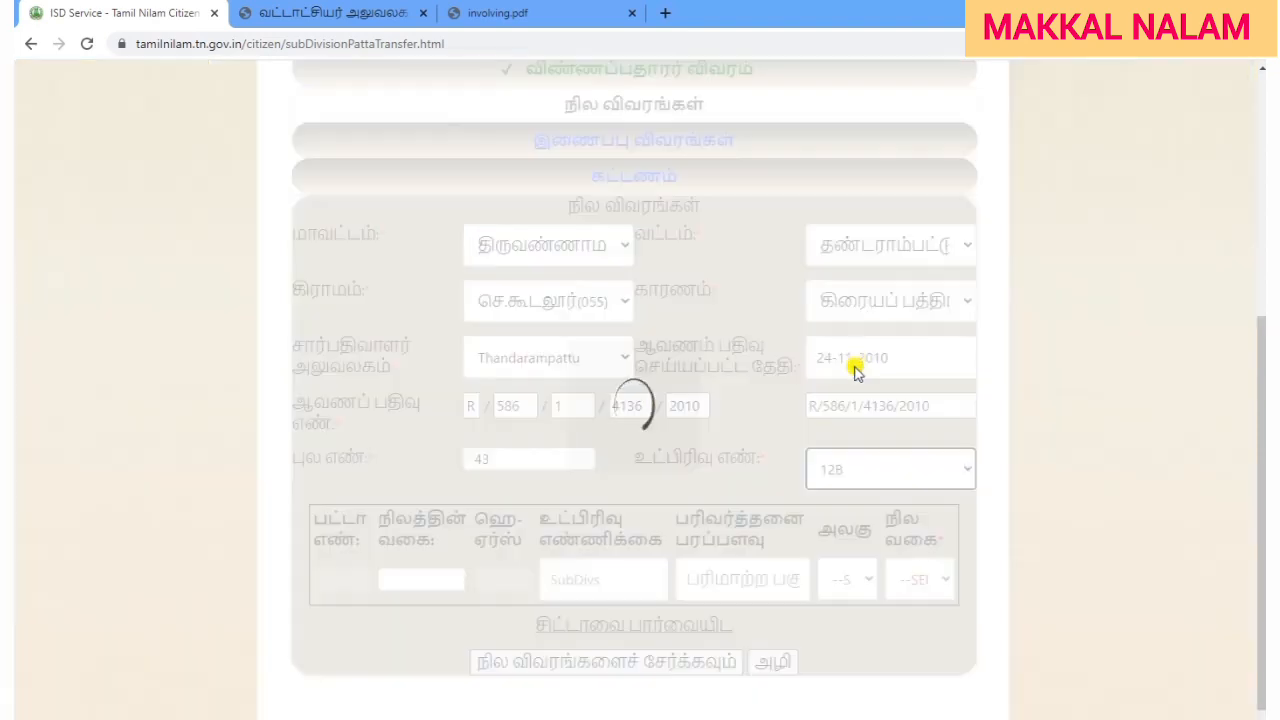
{"action": "left_click", "coordinate": [740, 454]}
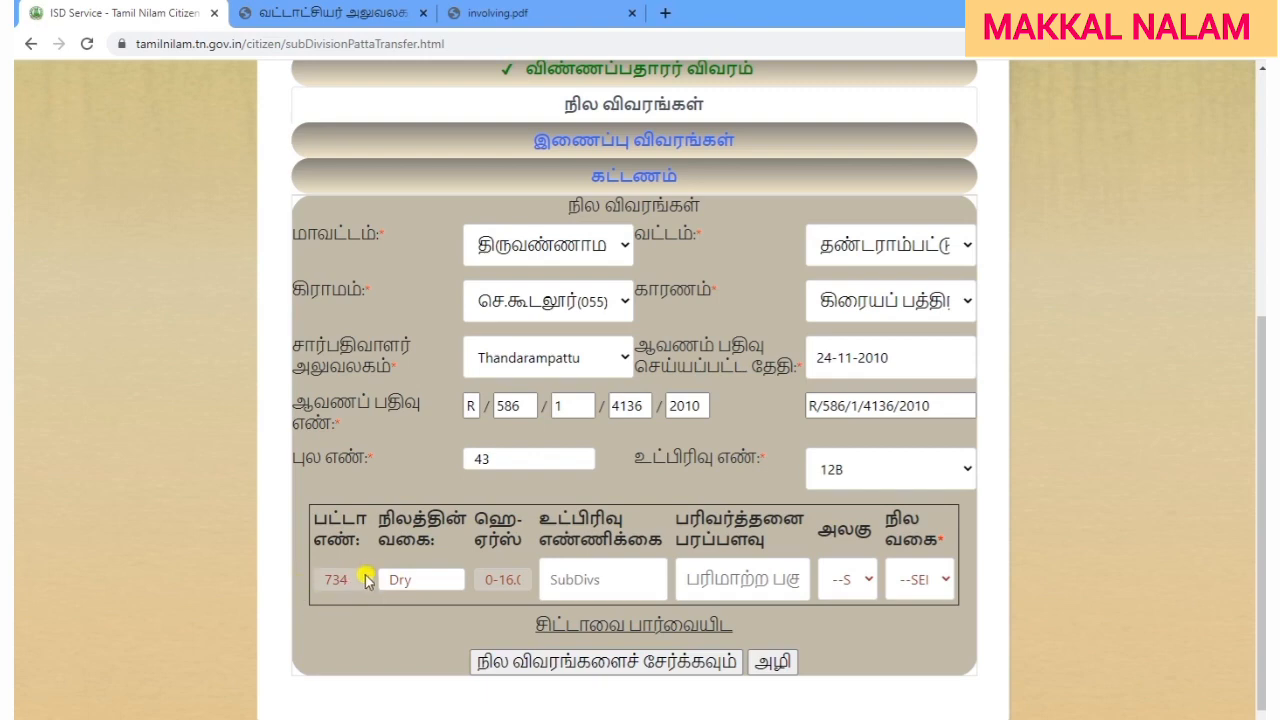
{"action": "triple_click", "coordinate": [511, 579]}
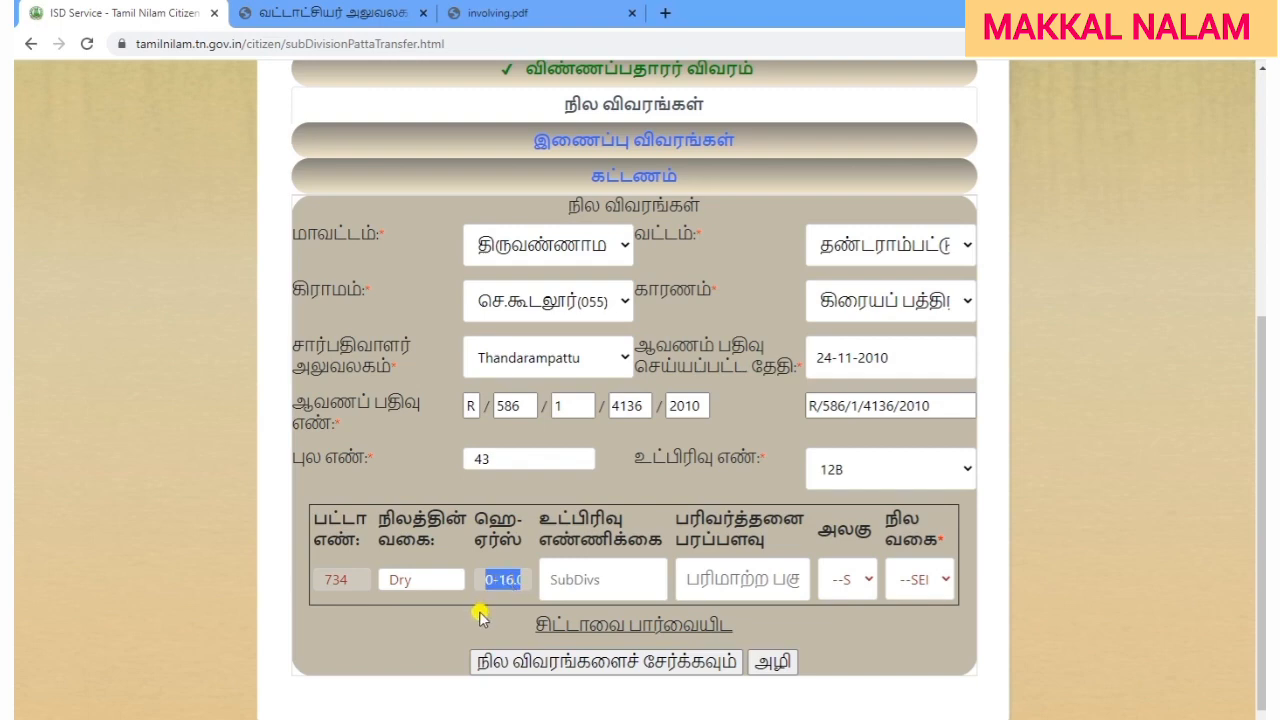
Review the sub-division count heading and keep subdivision 12B selected.
{"action": "left_click", "coordinate": [480, 617]}
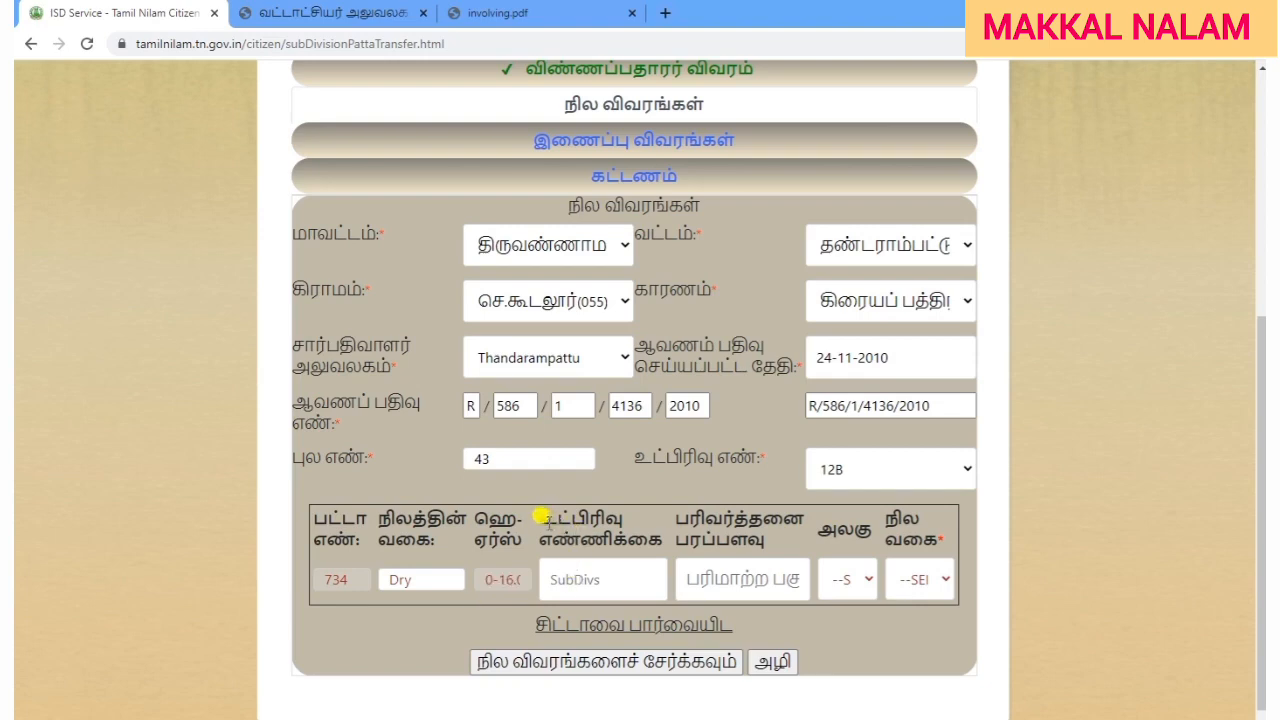
{"action": "left_click_drag", "start_coordinate": [536, 512], "coordinate": [651, 531]}
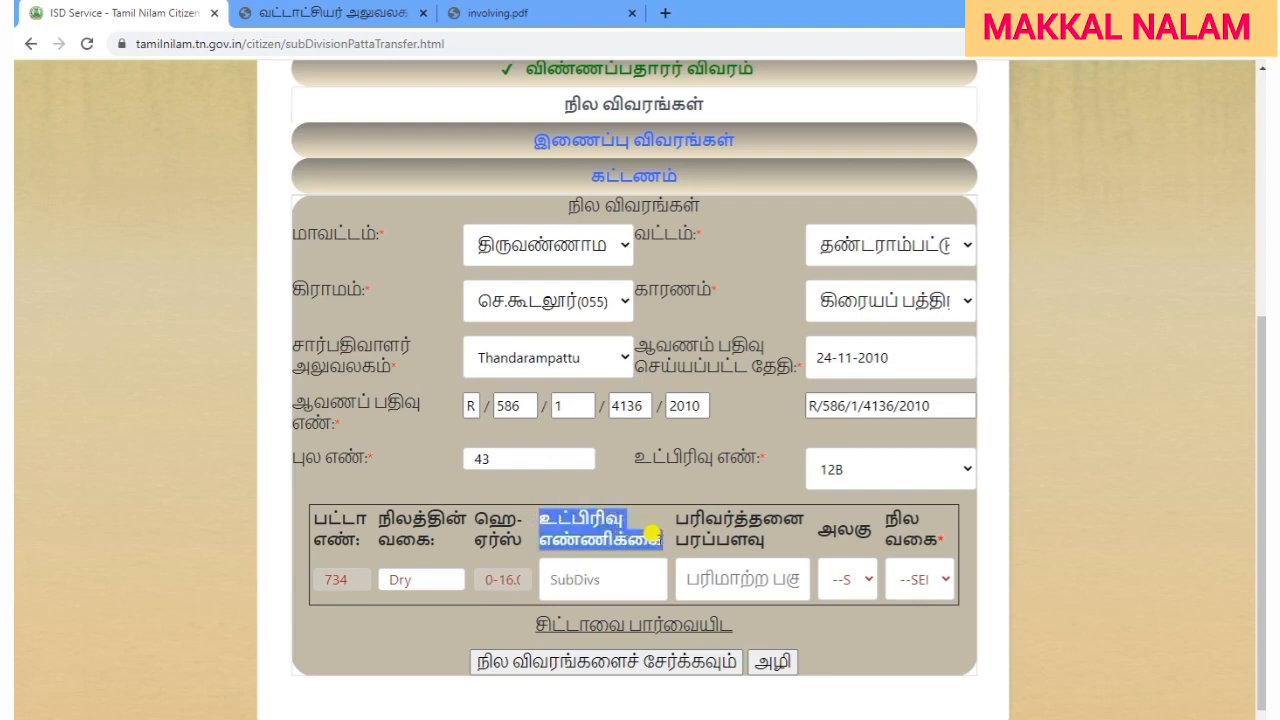
{"action": "left_click", "coordinate": [488, 617]}
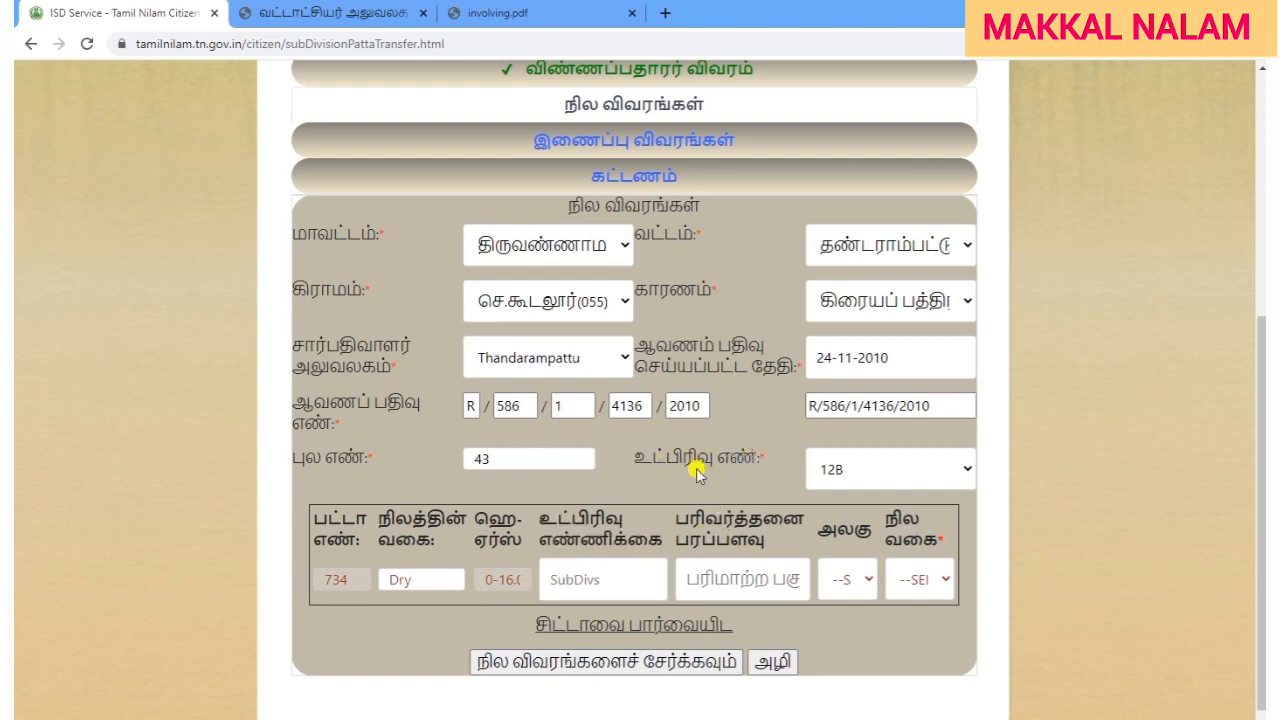
{"action": "left_click", "coordinate": [858, 476]}
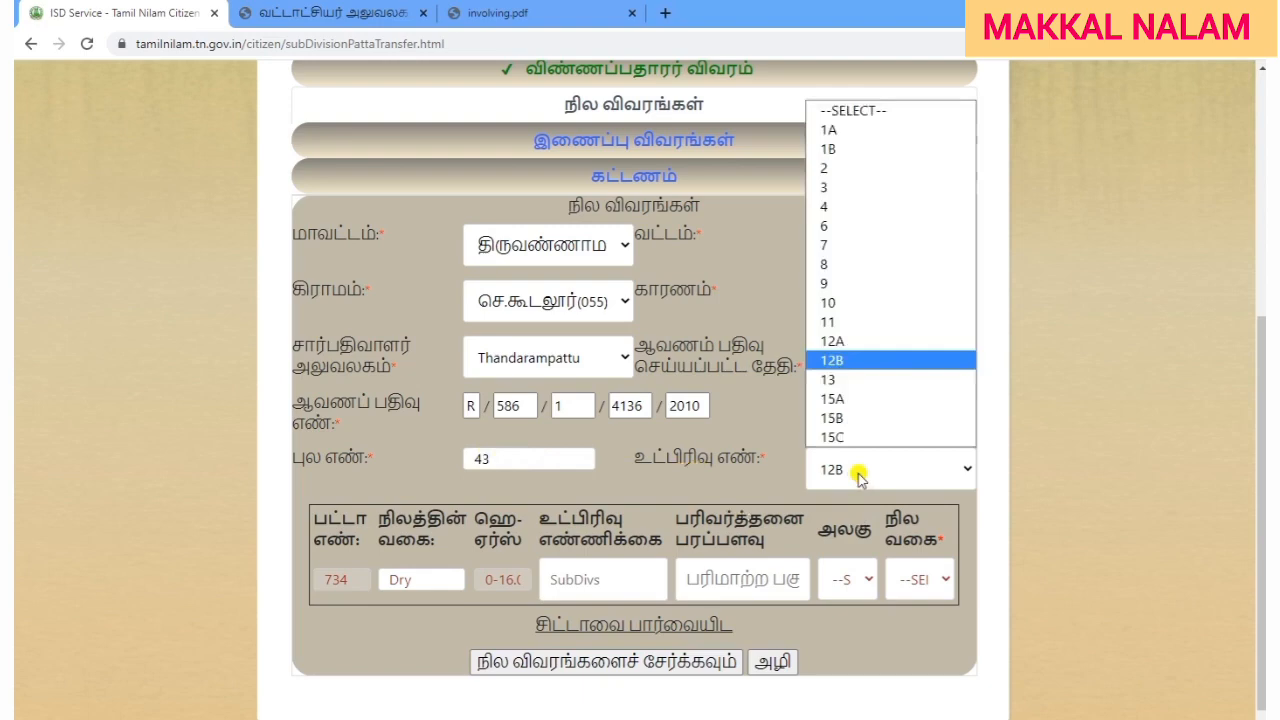
{"action": "left_click", "coordinate": [734, 473]}
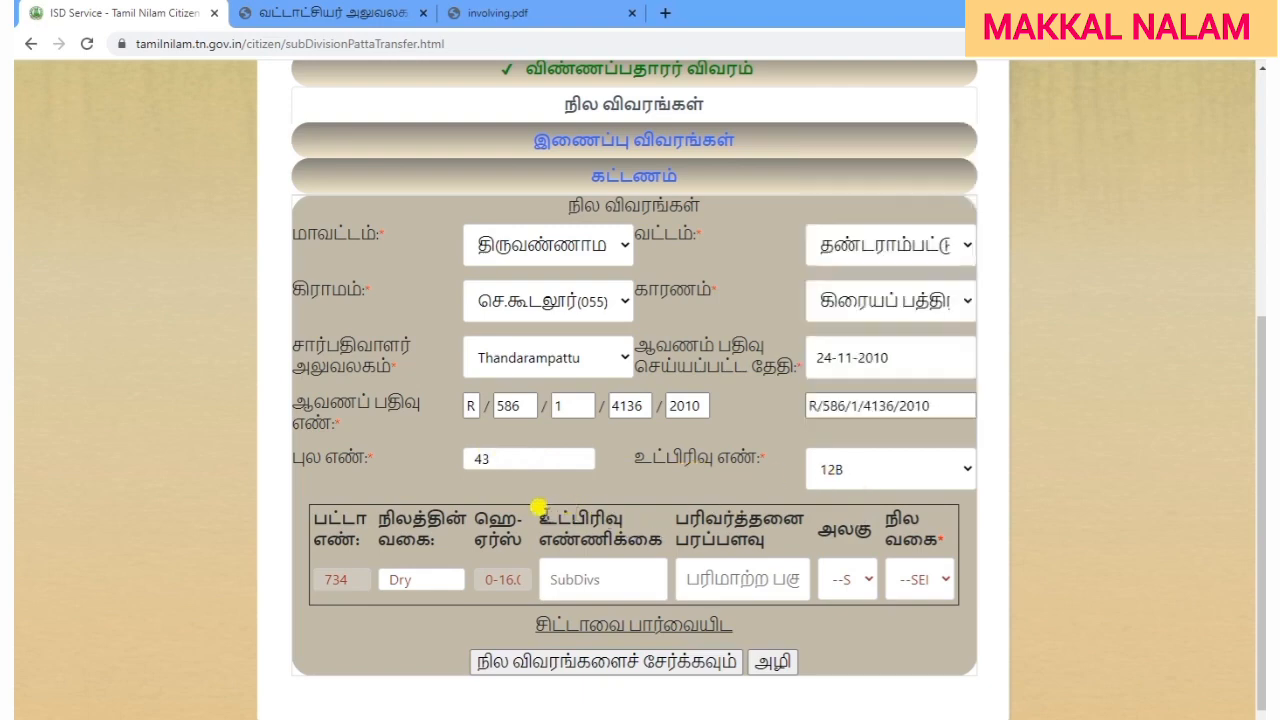
Review the transaction area columns and bring up the area unit choices.
{"action": "left_click_drag", "start_coordinate": [536, 507], "coordinate": [660, 510]}
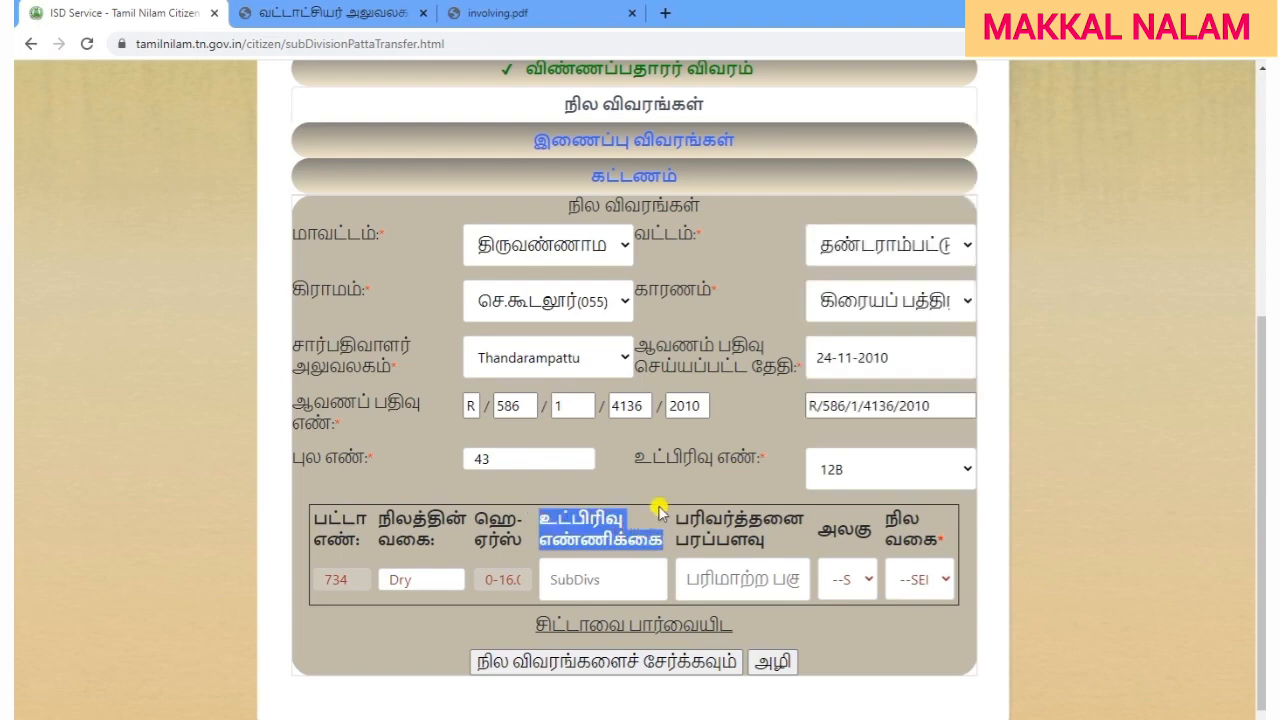
{"action": "left_click", "coordinate": [660, 510]}
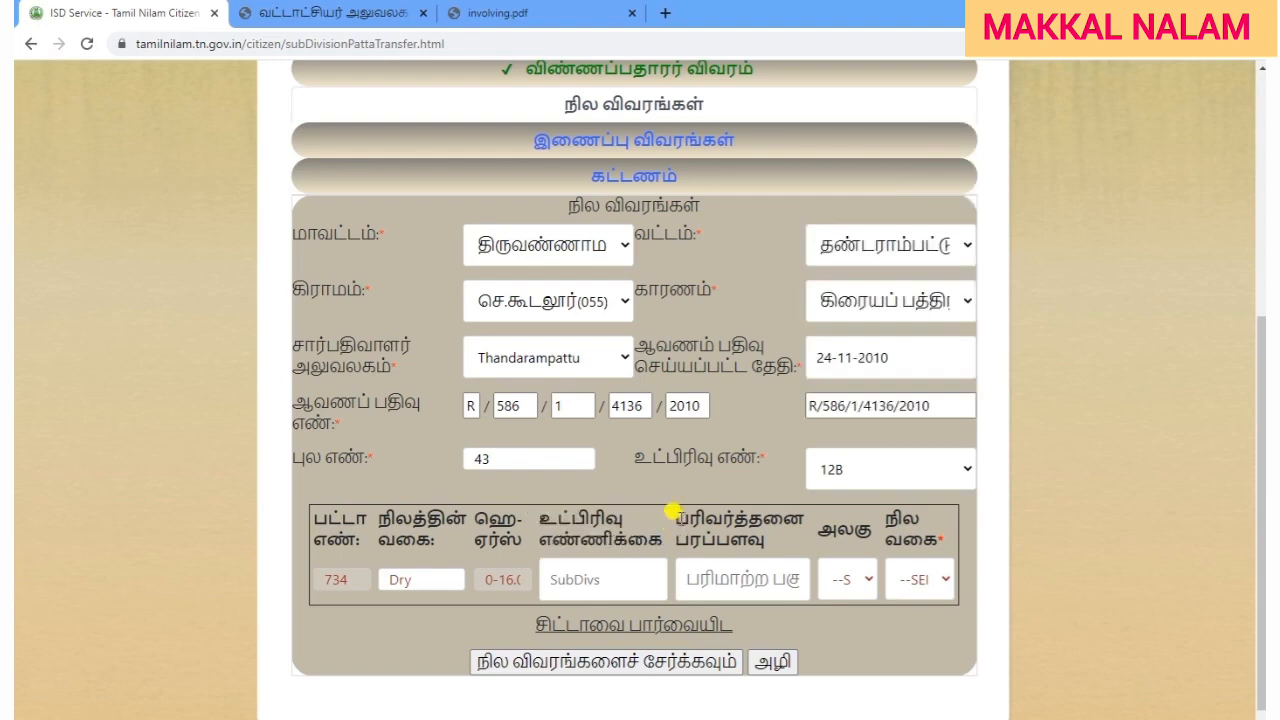
{"action": "left_click_drag", "start_coordinate": [678, 510], "coordinate": [781, 547]}
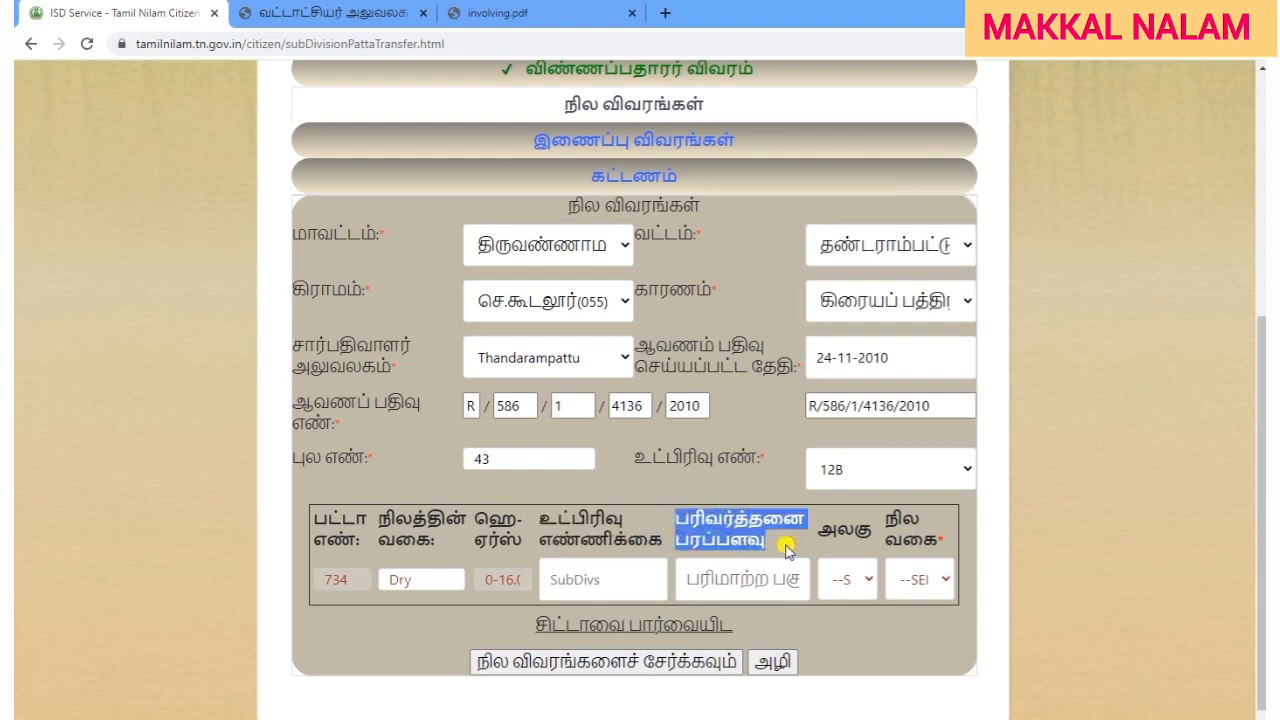
{"action": "left_click", "coordinate": [788, 550]}
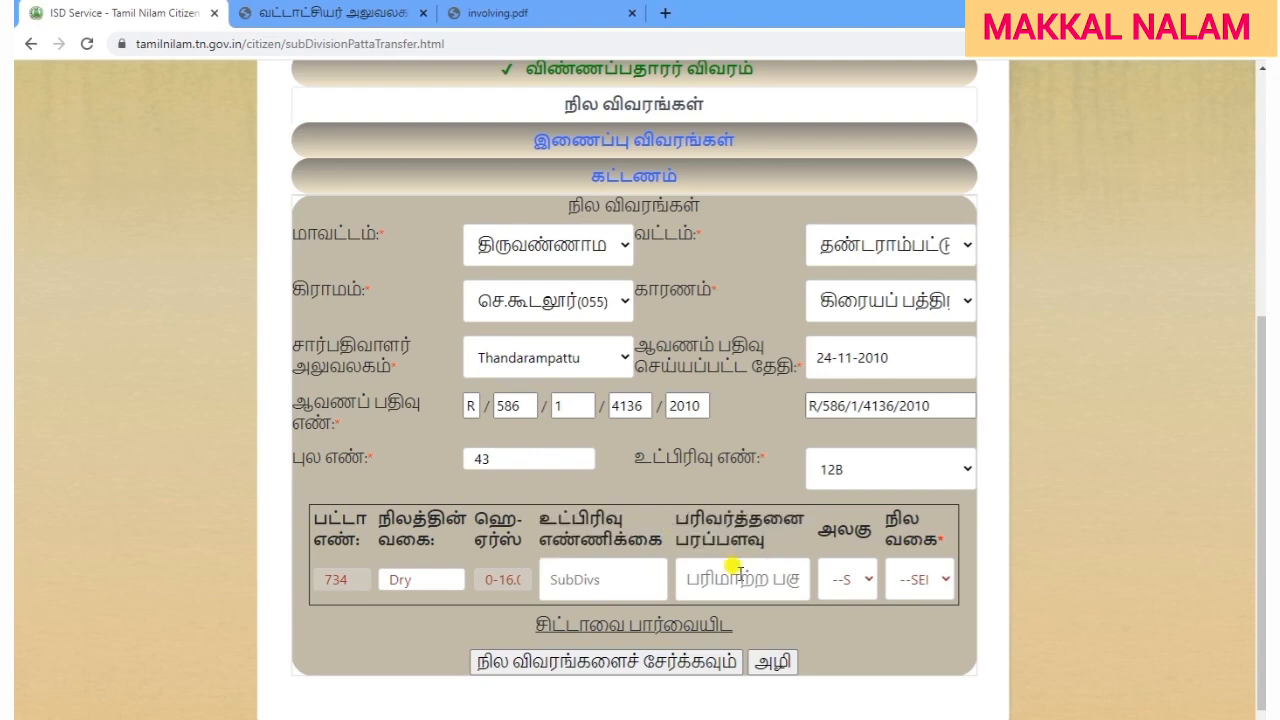
{"action": "double_click", "coordinate": [510, 575]}
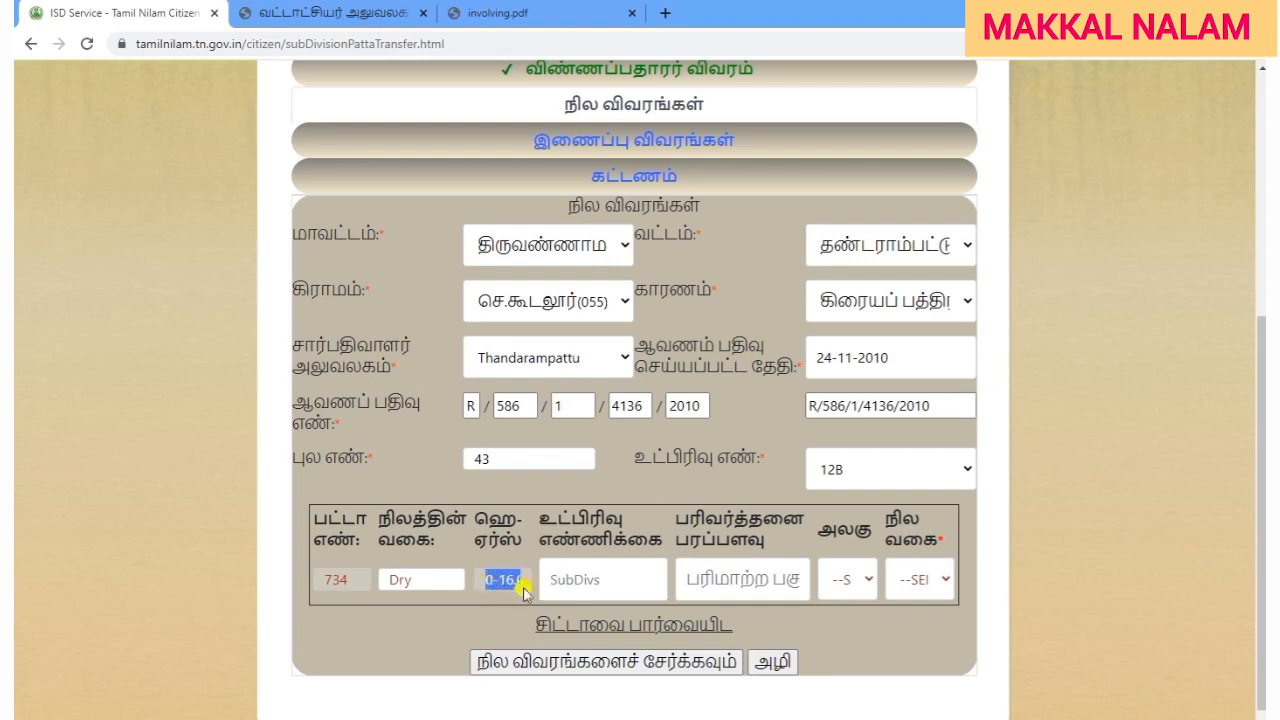
{"action": "left_click", "coordinate": [741, 584]}
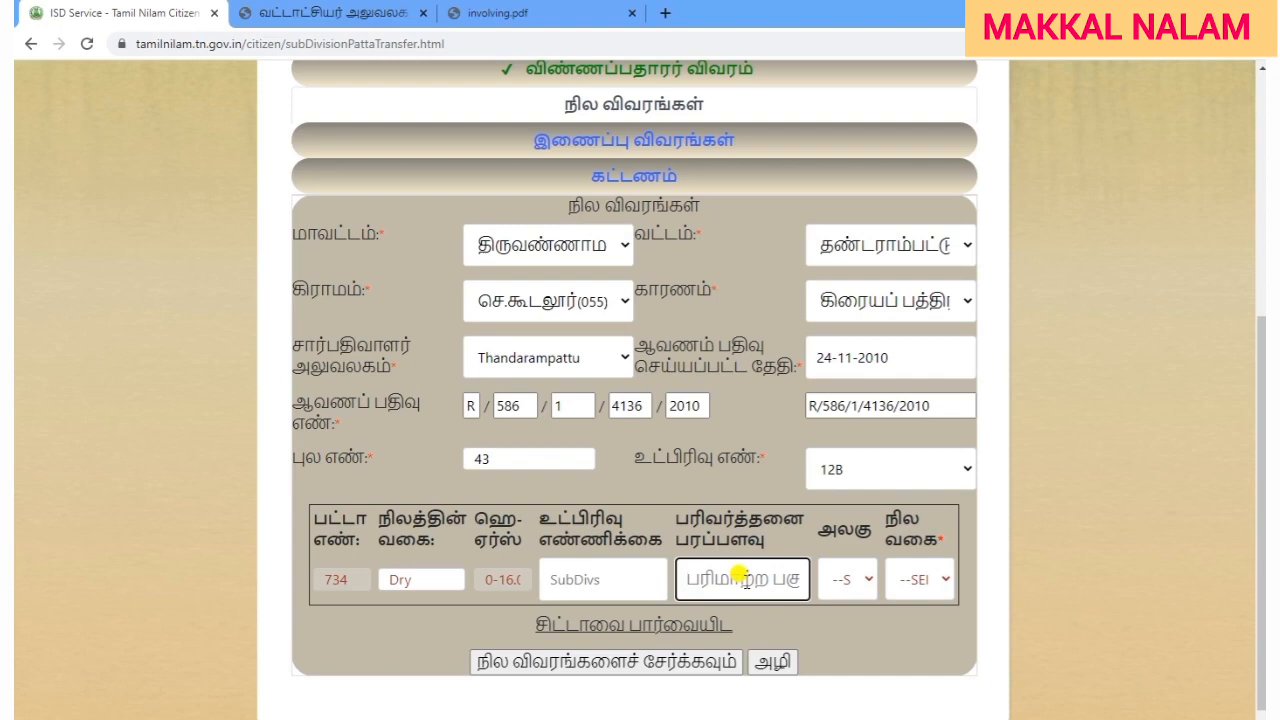
{"action": "left_click", "coordinate": [845, 588]}
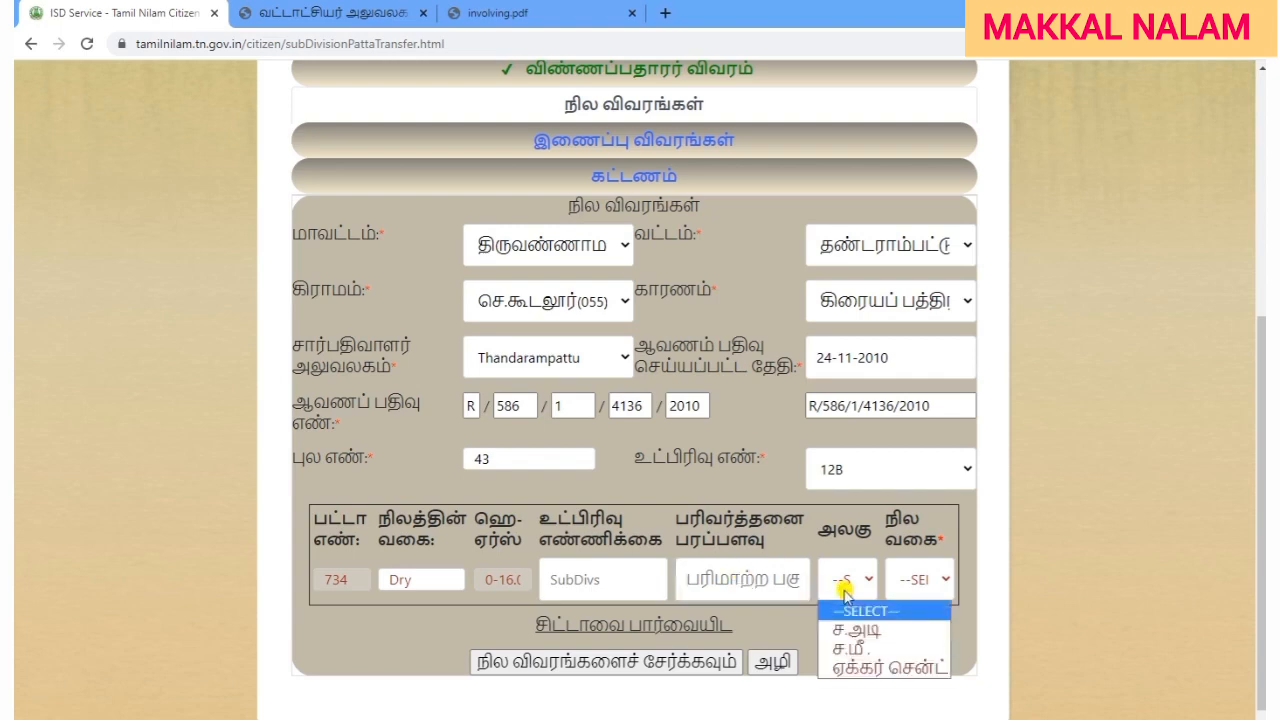
Choose acre-cent (ஏக்கர் செண்ட்) units and enter a transferred area of 0.40.
{"action": "left_click", "coordinate": [882, 668]}
{"action": "left_click", "coordinate": [748, 578]}
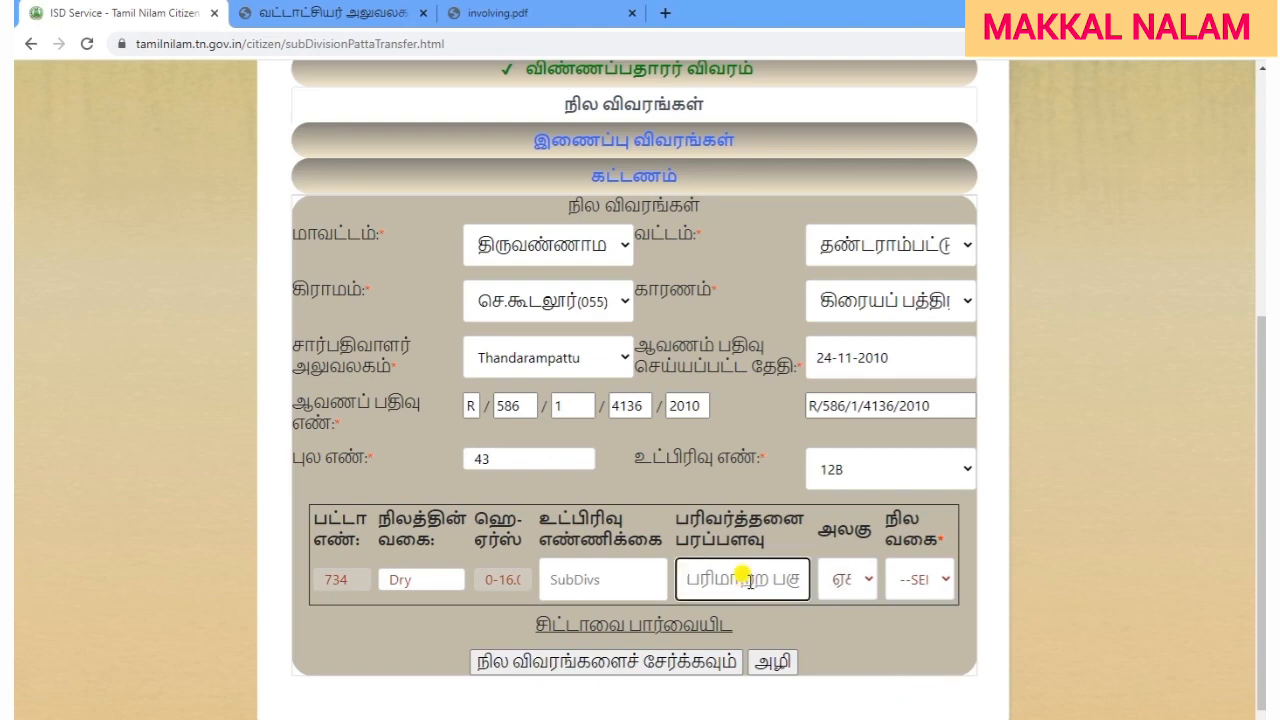
{"action": "type", "text": "0.40"}
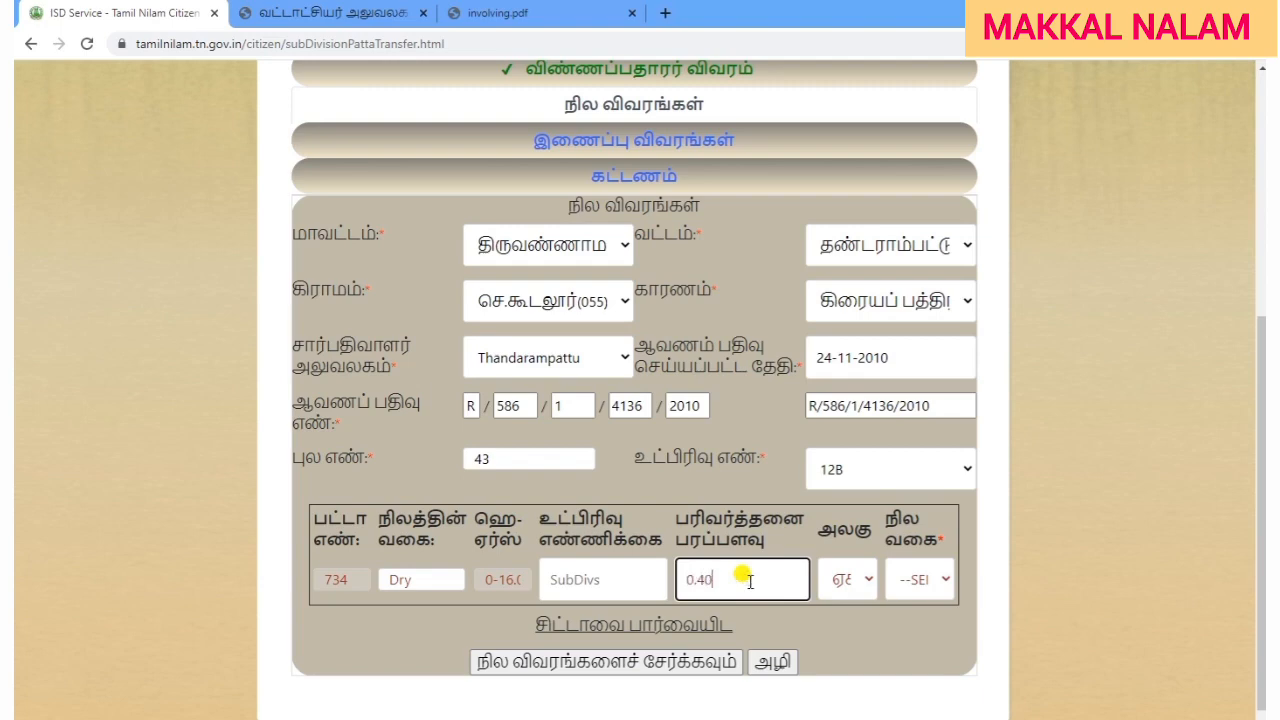
{"action": "left_click", "coordinate": [836, 640]}
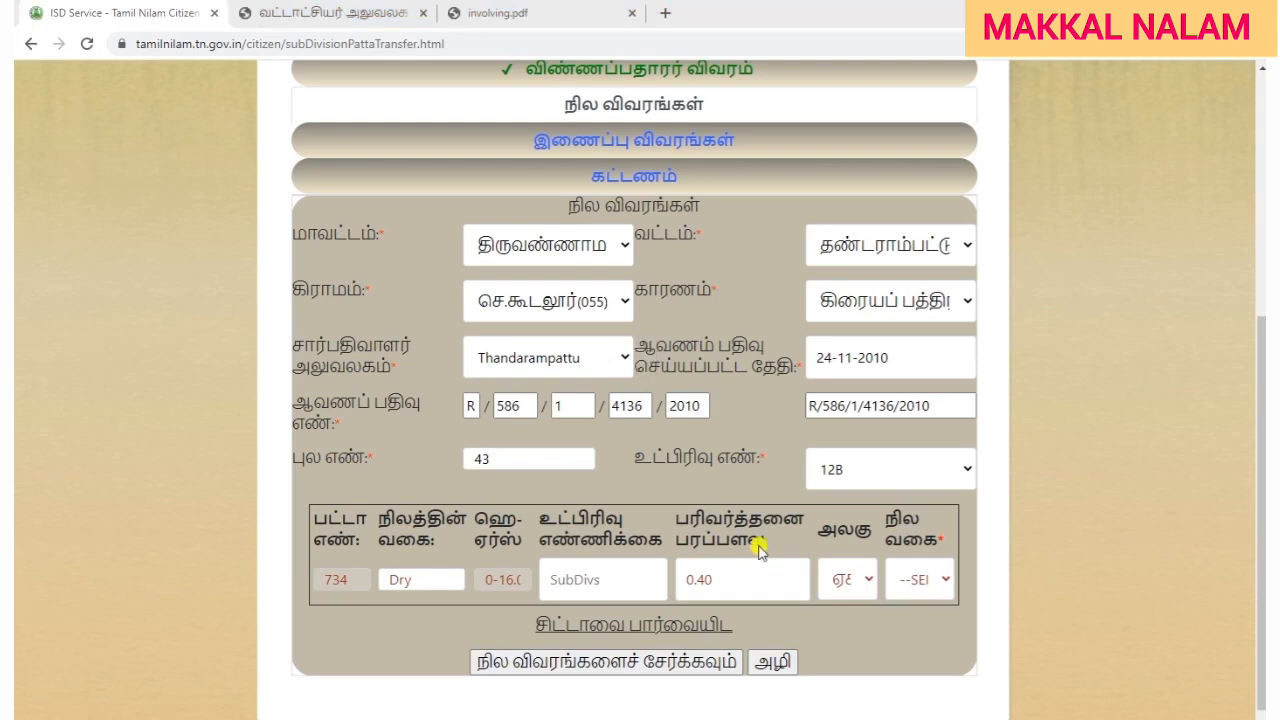
{"action": "double_click", "coordinate": [748, 583]}
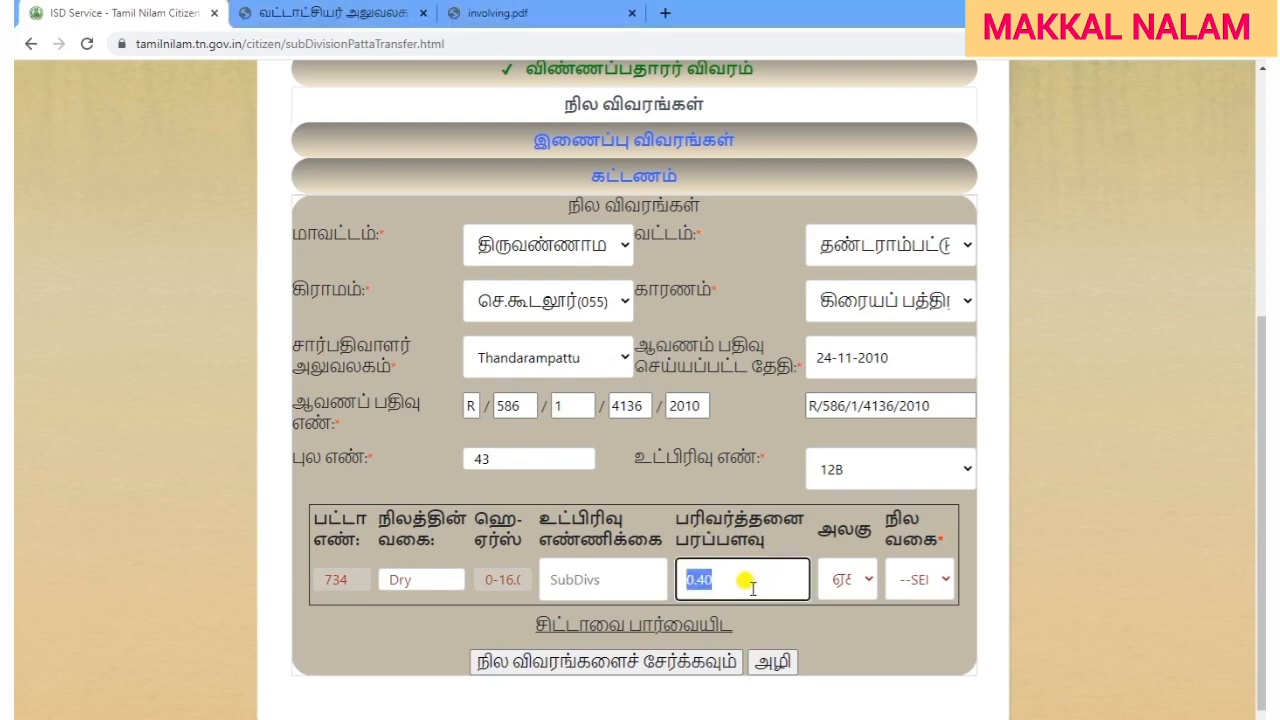
{"action": "left_click", "coordinate": [820, 612]}
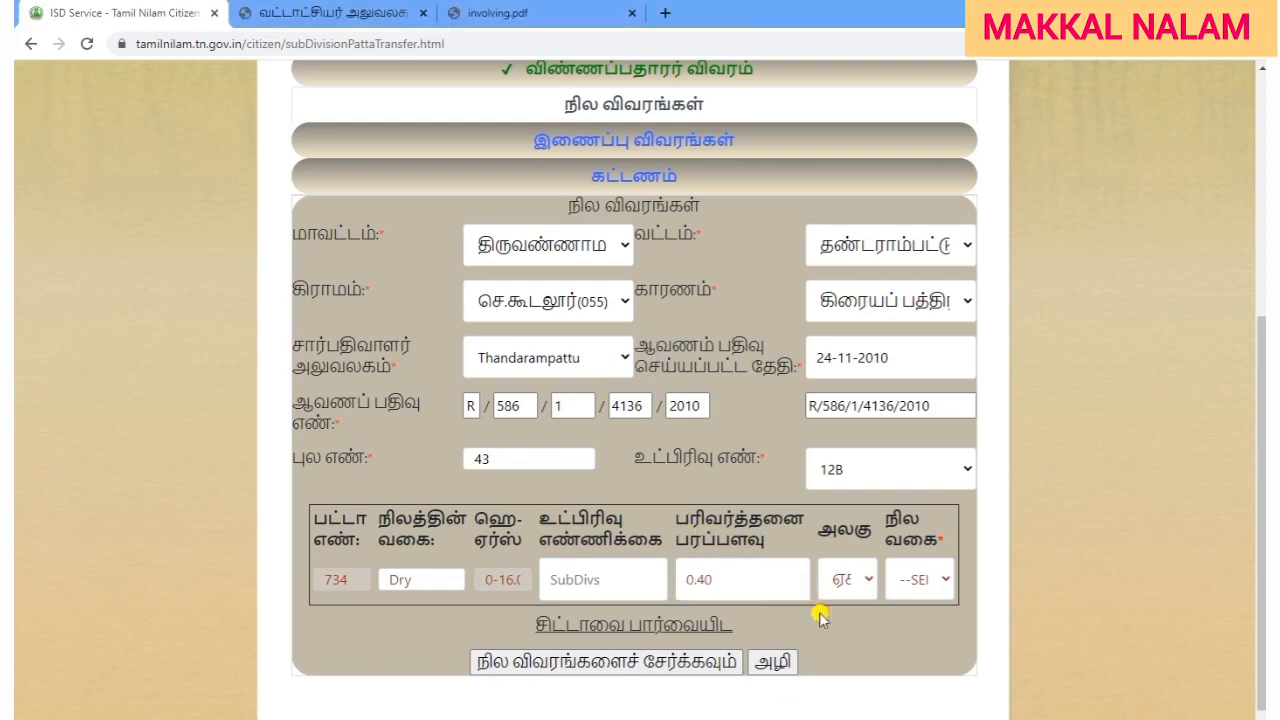
Correct the transferred area from 1.20 back to 0.40 and reselect acre-cent units.
{"action": "double_click", "coordinate": [730, 585]}
{"action": "type", "text": "1.20"}
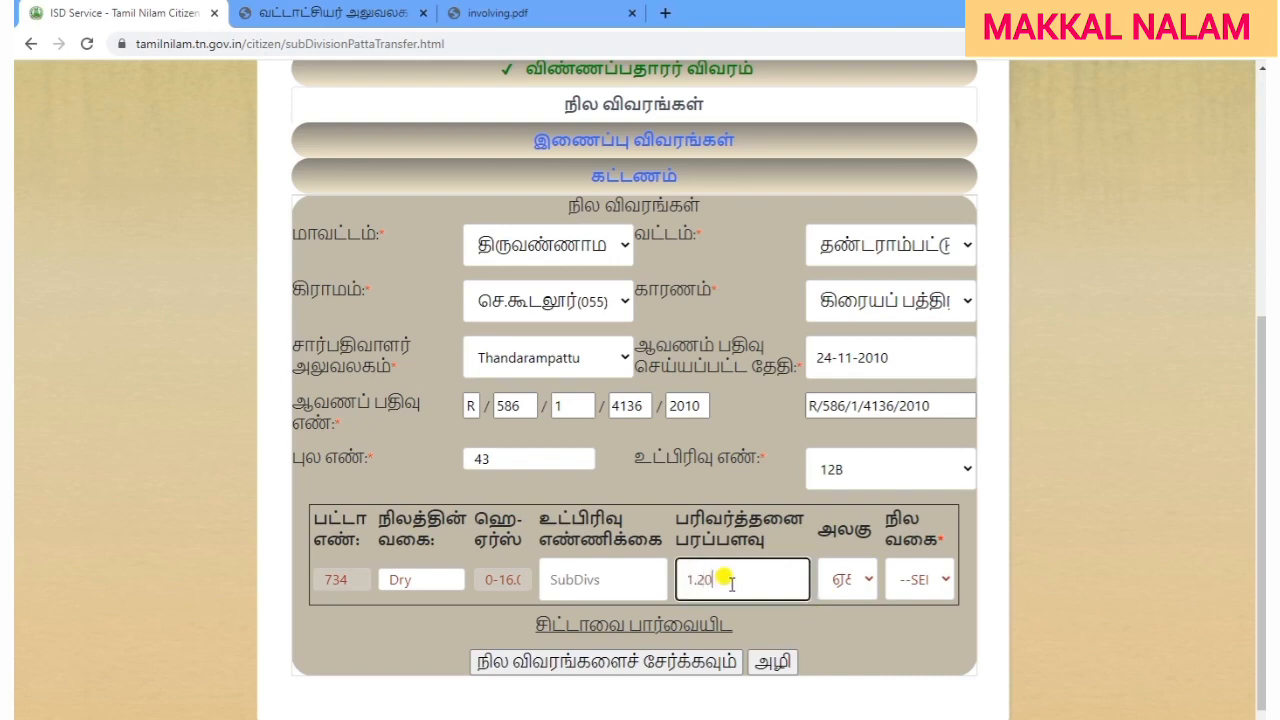
{"action": "left_click", "coordinate": [838, 634]}
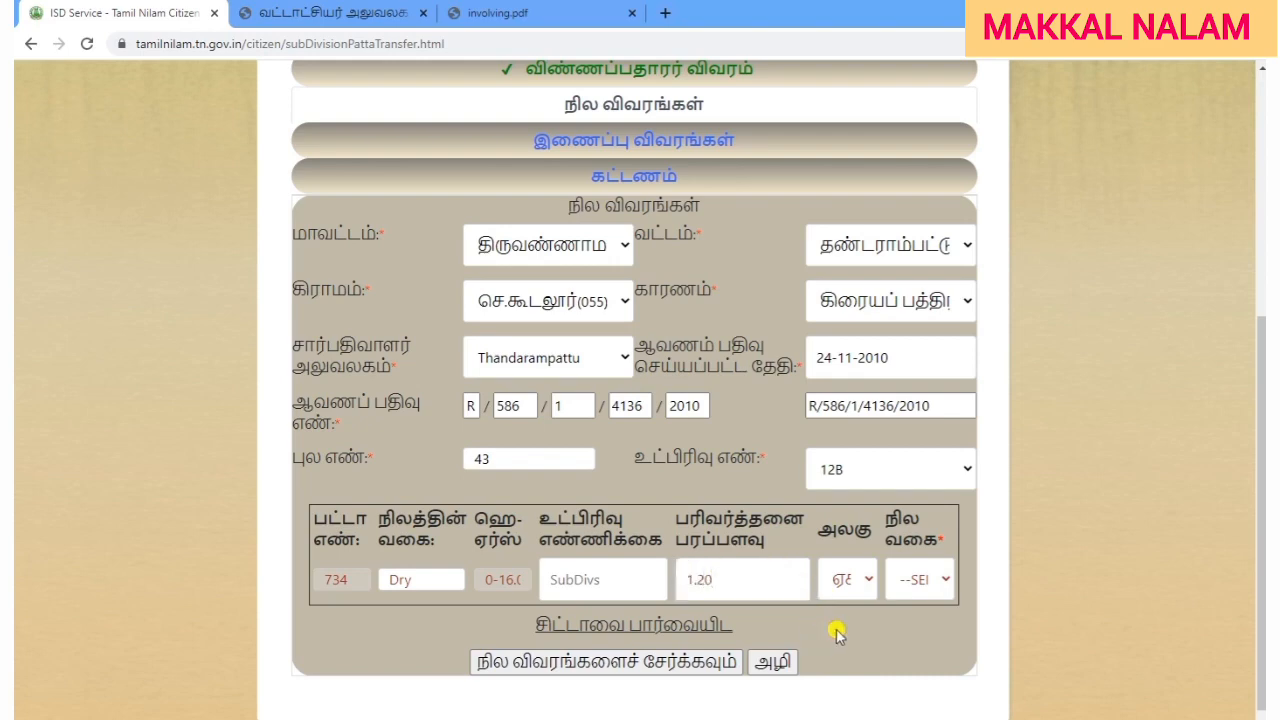
{"action": "double_click", "coordinate": [758, 578]}
{"action": "type", "text": "0.40"}
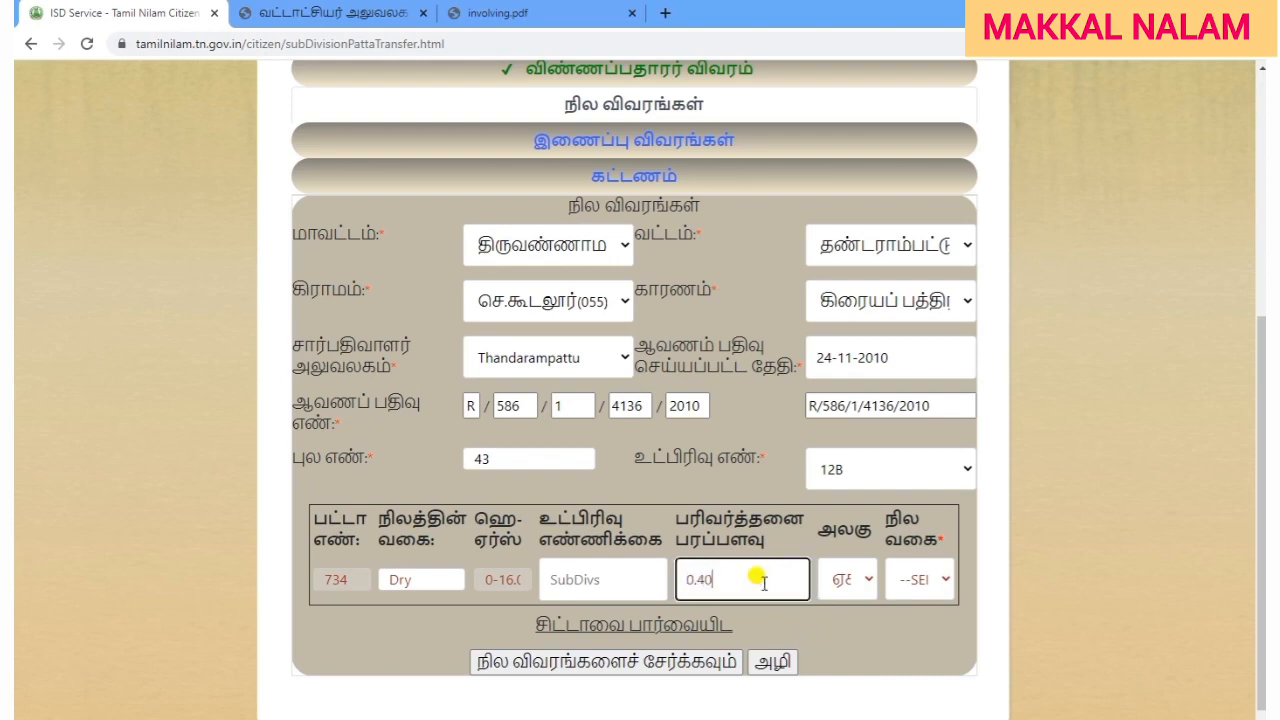
{"action": "left_click", "coordinate": [840, 632]}
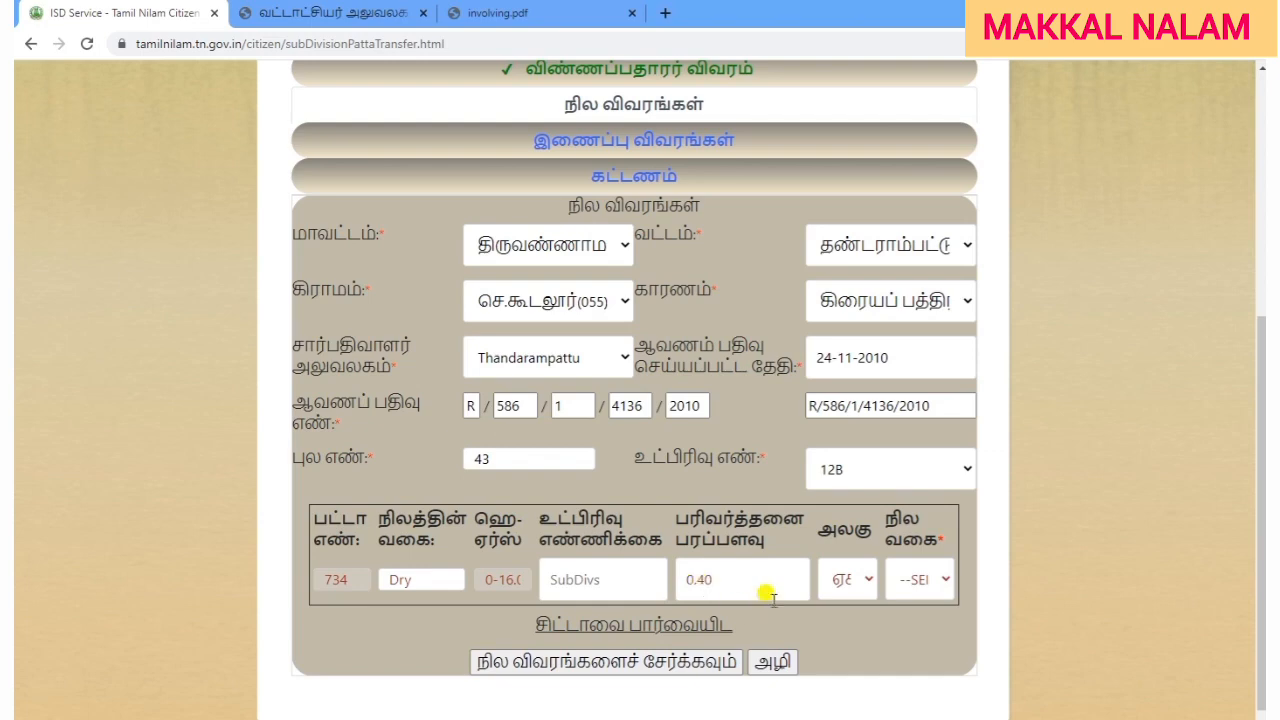
{"action": "left_click", "coordinate": [849, 580]}
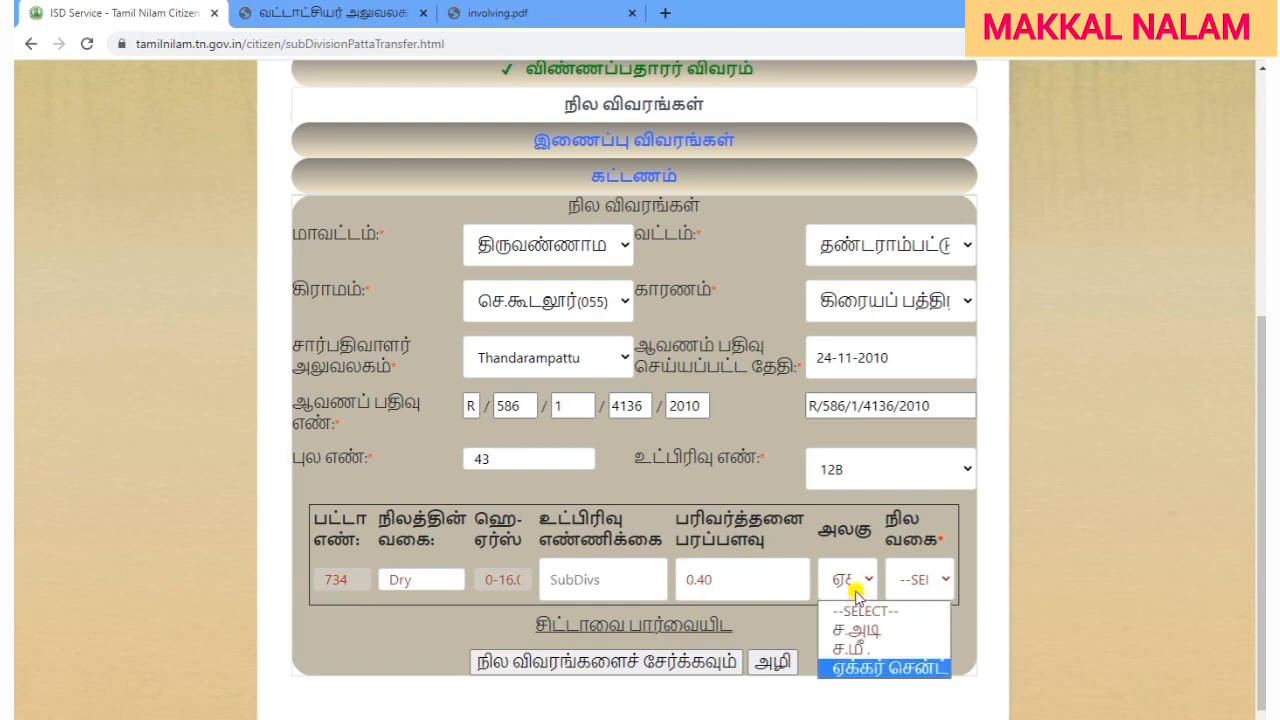
{"action": "left_click", "coordinate": [885, 668]}
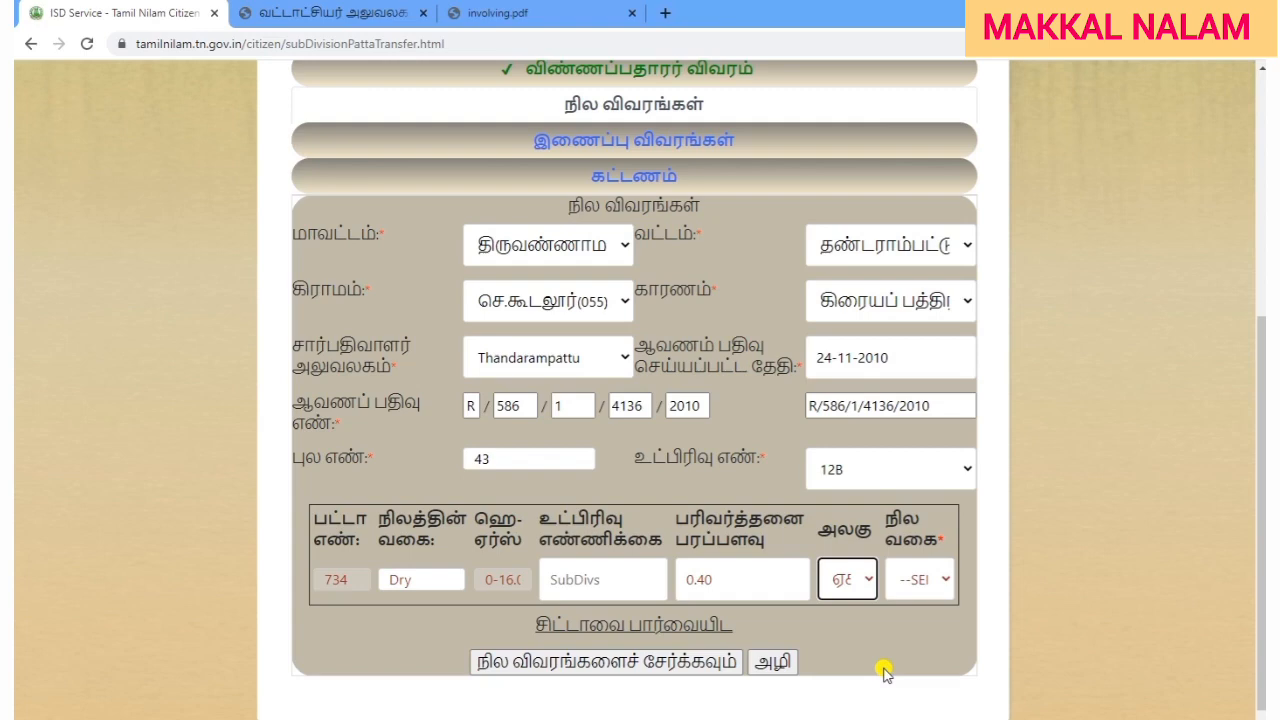
Confirm the unit choice and review the 16.00 hectare-ares value.
{"action": "left_click", "coordinate": [886, 664]}
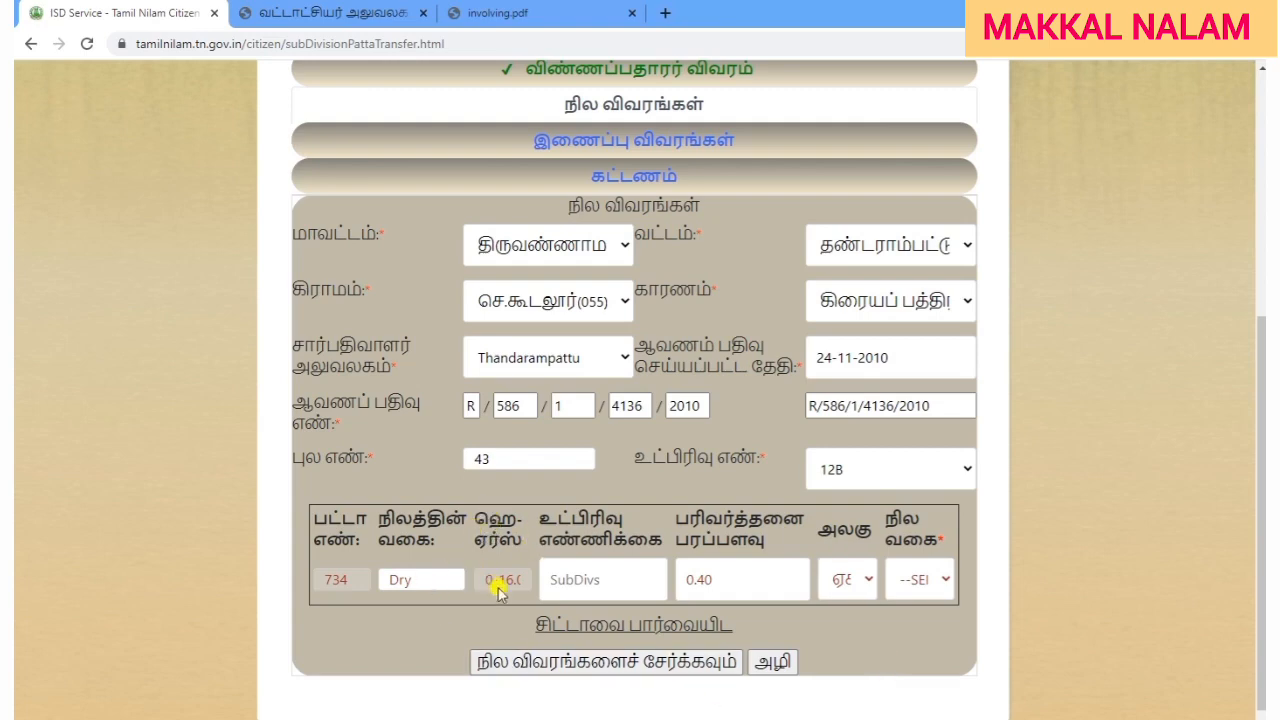
{"action": "left_click_drag", "start_coordinate": [499, 584], "coordinate": [528, 586]}
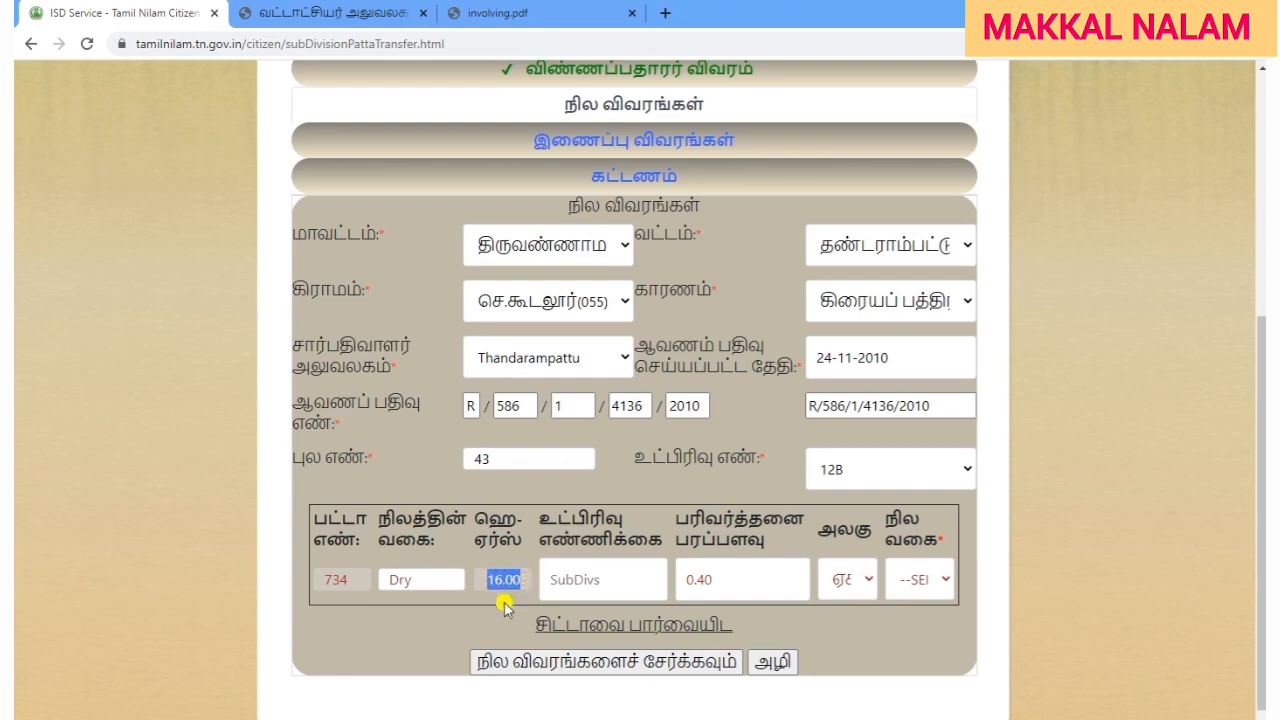
{"action": "left_click", "coordinate": [506, 603]}
{"action": "double_click", "coordinate": [507, 580]}
{"action": "left_click", "coordinate": [503, 612]}
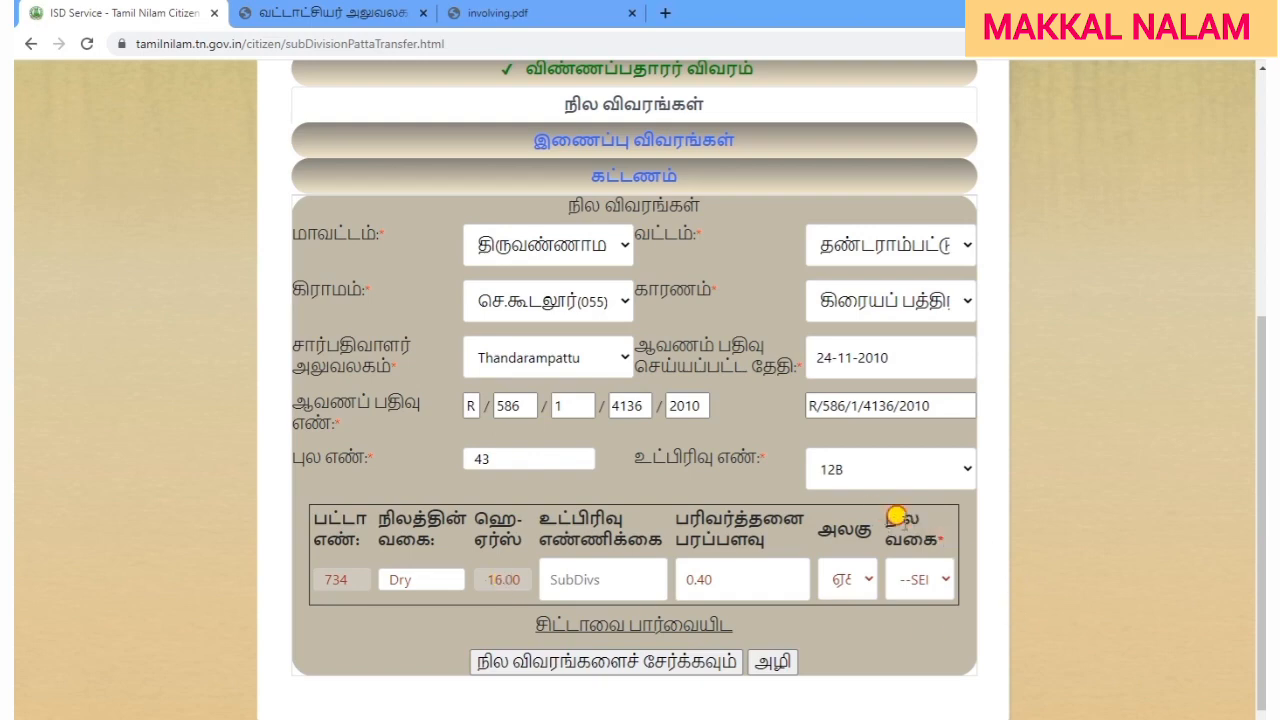
Set the land type to விவசாய நிலம் (agricultural land).
{"action": "left_click_drag", "start_coordinate": [890, 517], "coordinate": [946, 541]}
{"action": "left_click", "coordinate": [920, 657]}
{"action": "left_click", "coordinate": [920, 582]}
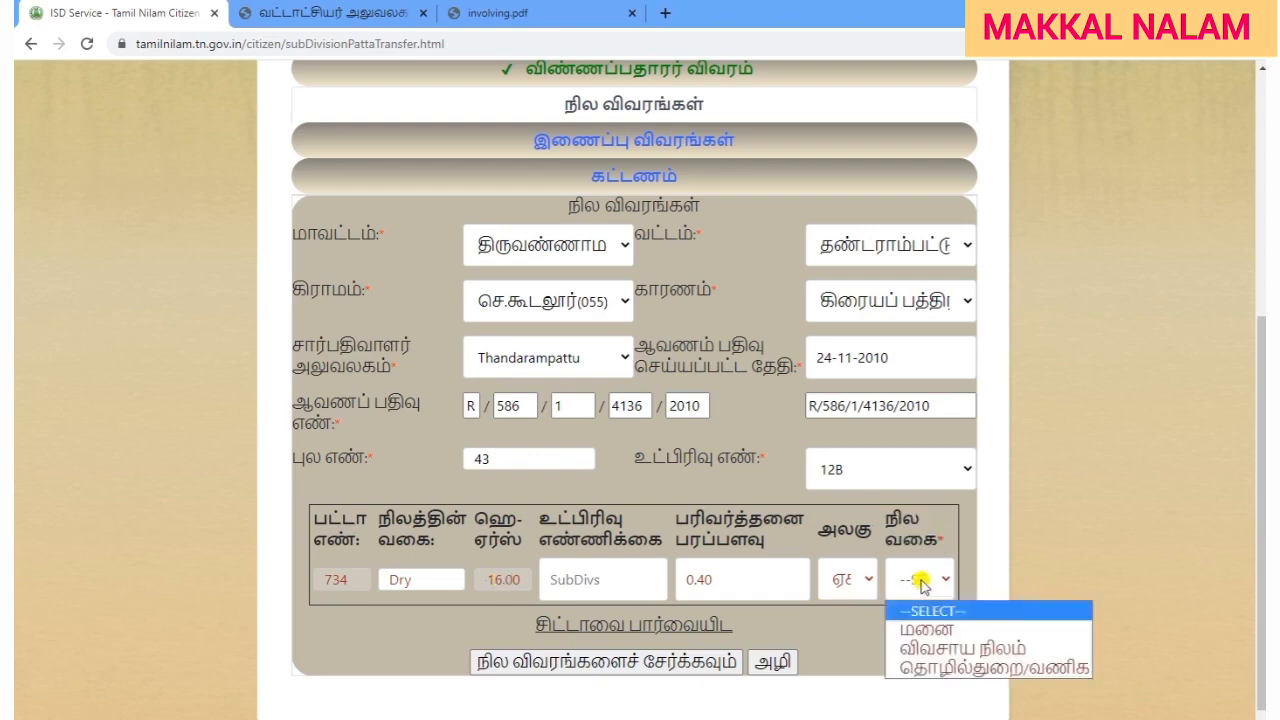
{"action": "left_click", "coordinate": [957, 650]}
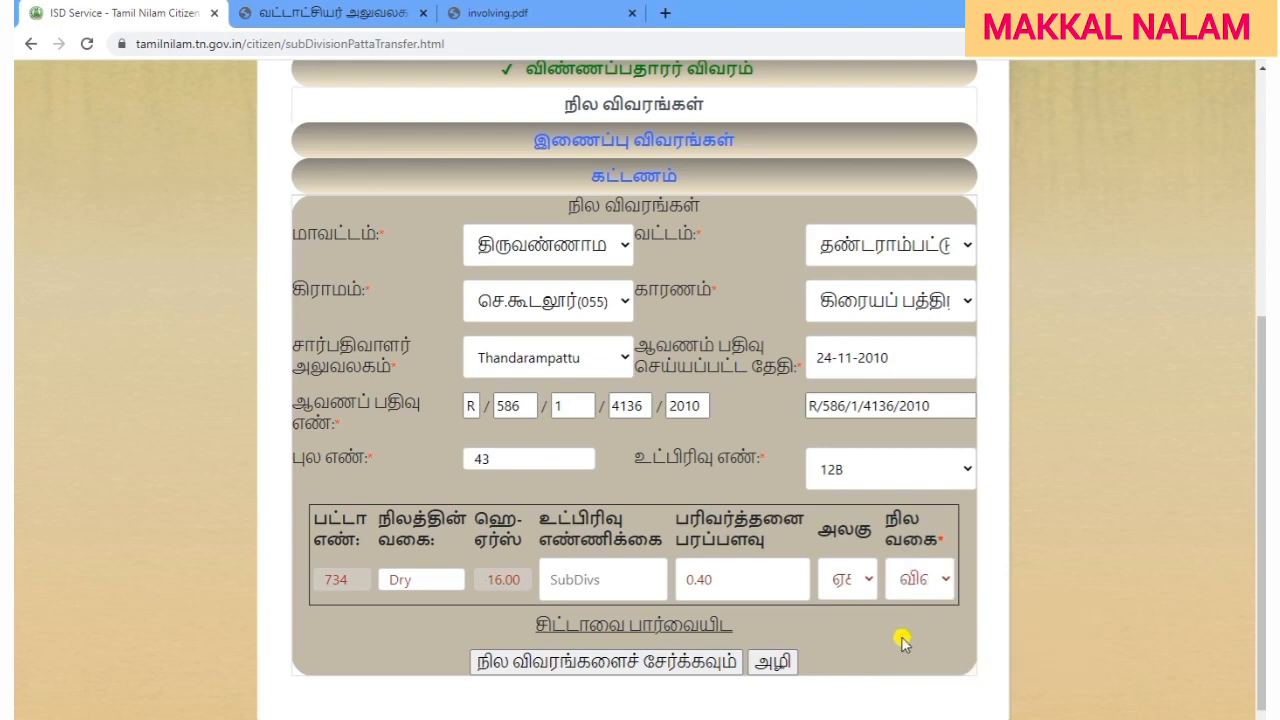
Enter subdivision count 1 after the empty-subdivisions warning and add the 12B row.
{"action": "left_click", "coordinate": [670, 673]}
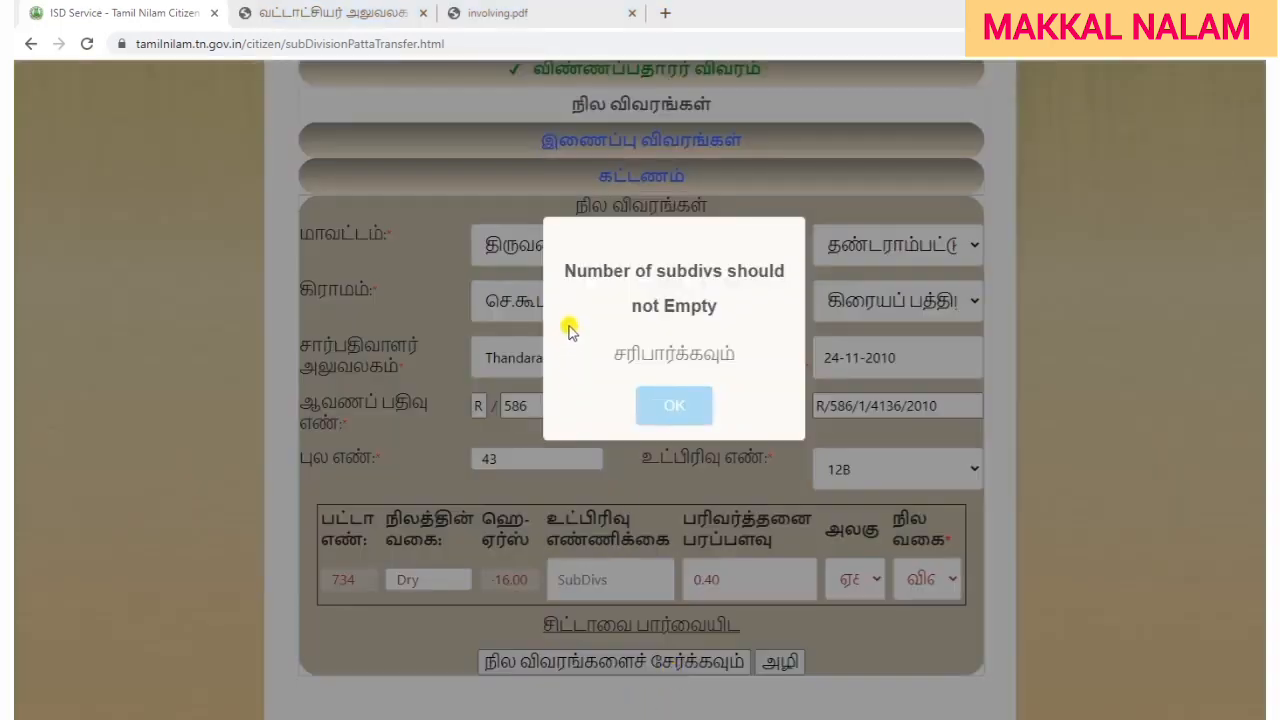
{"action": "left_click", "coordinate": [660, 418]}
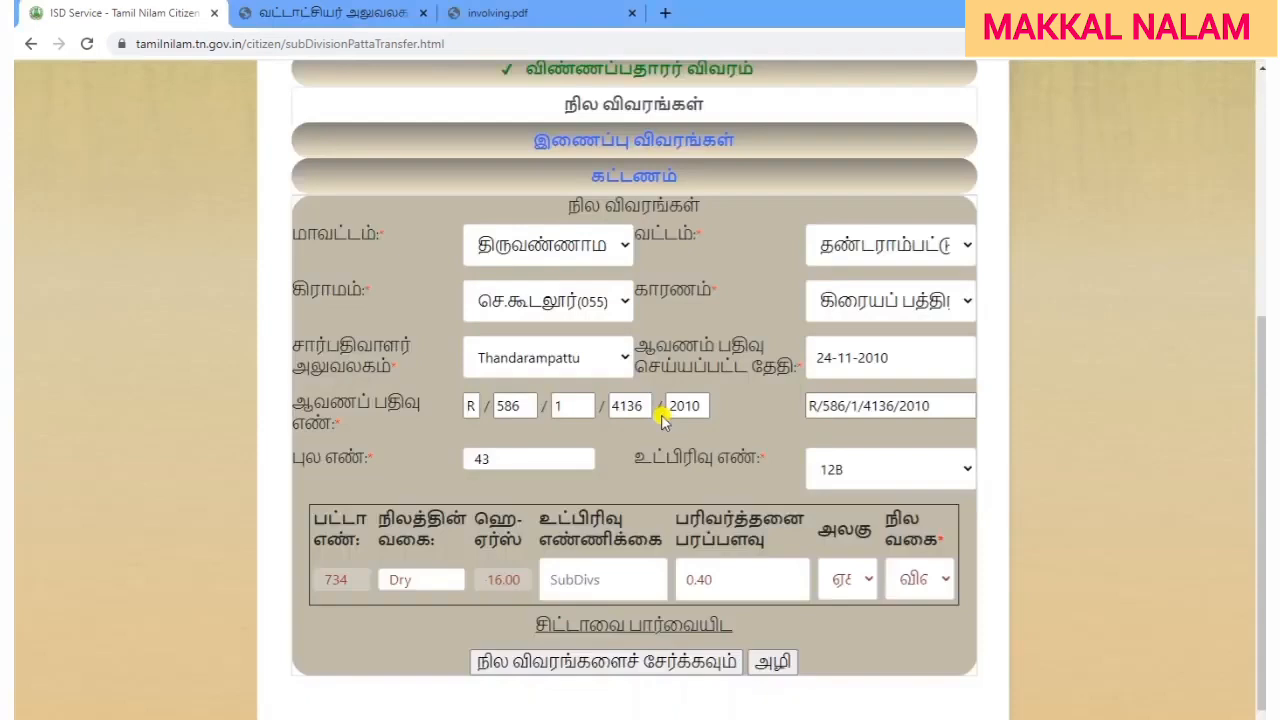
{"action": "left_click", "coordinate": [592, 578]}
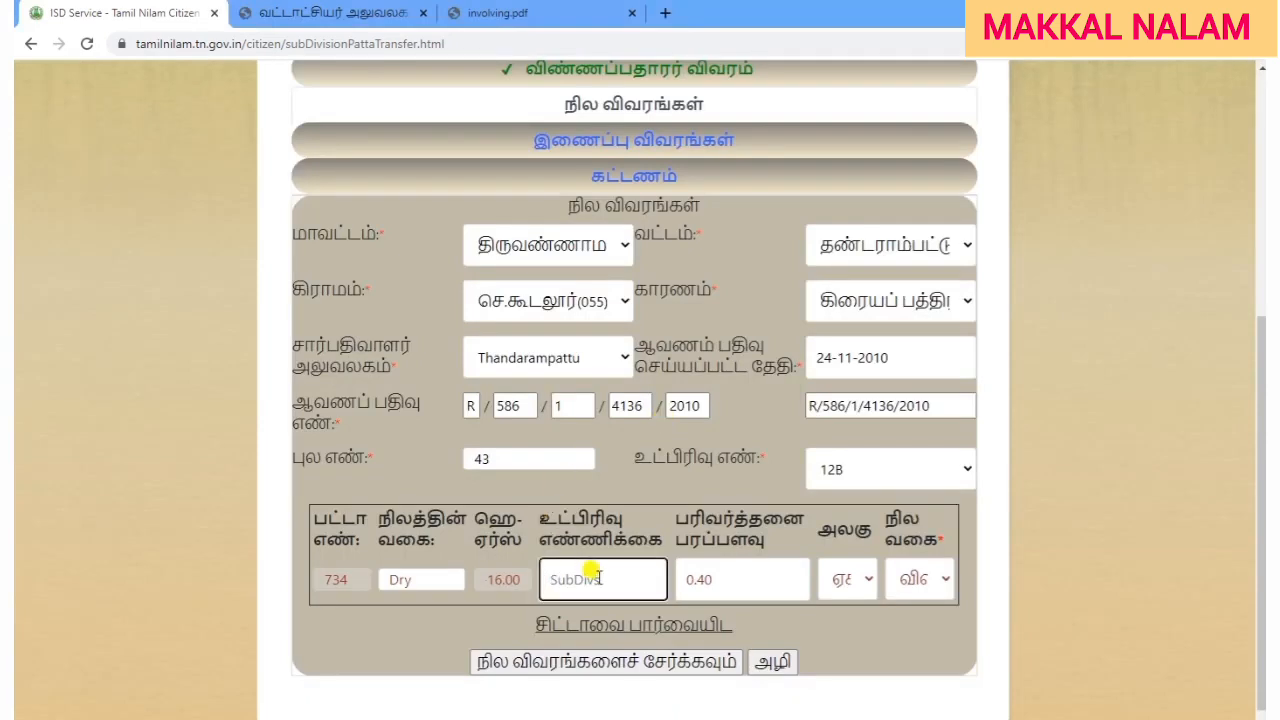
{"action": "type", "text": "1"}
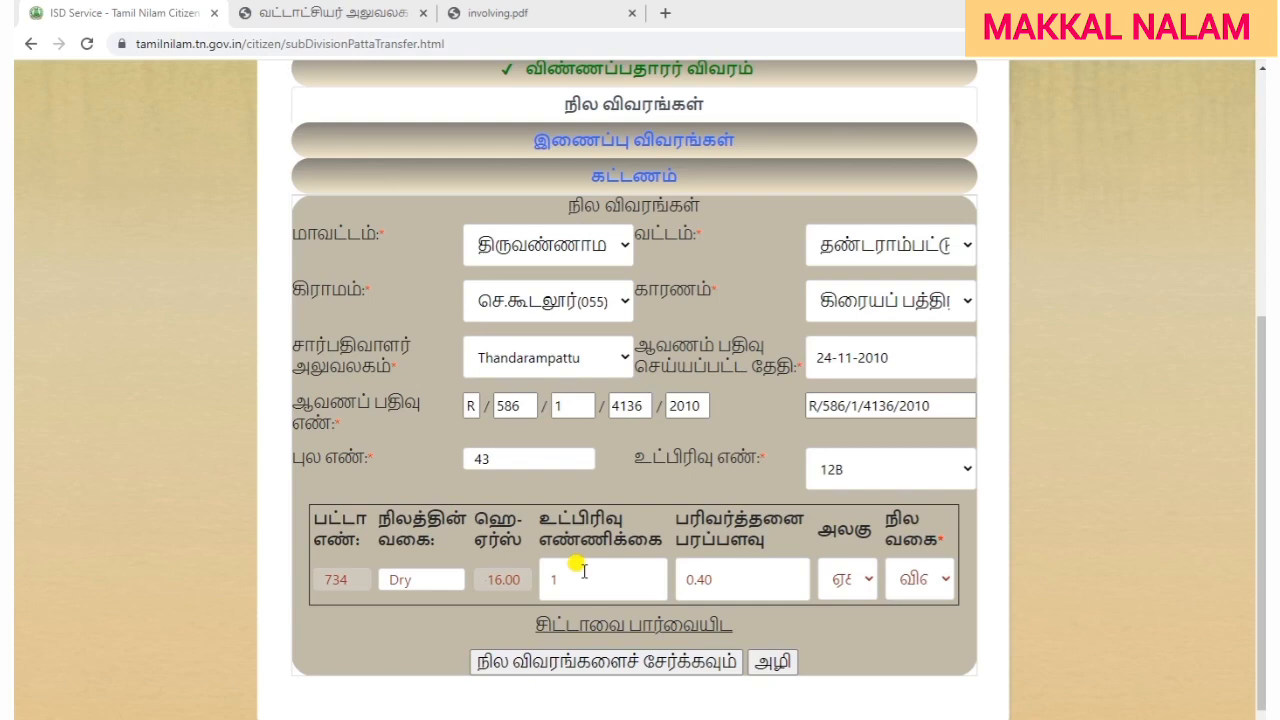
{"action": "left_click", "coordinate": [635, 664]}
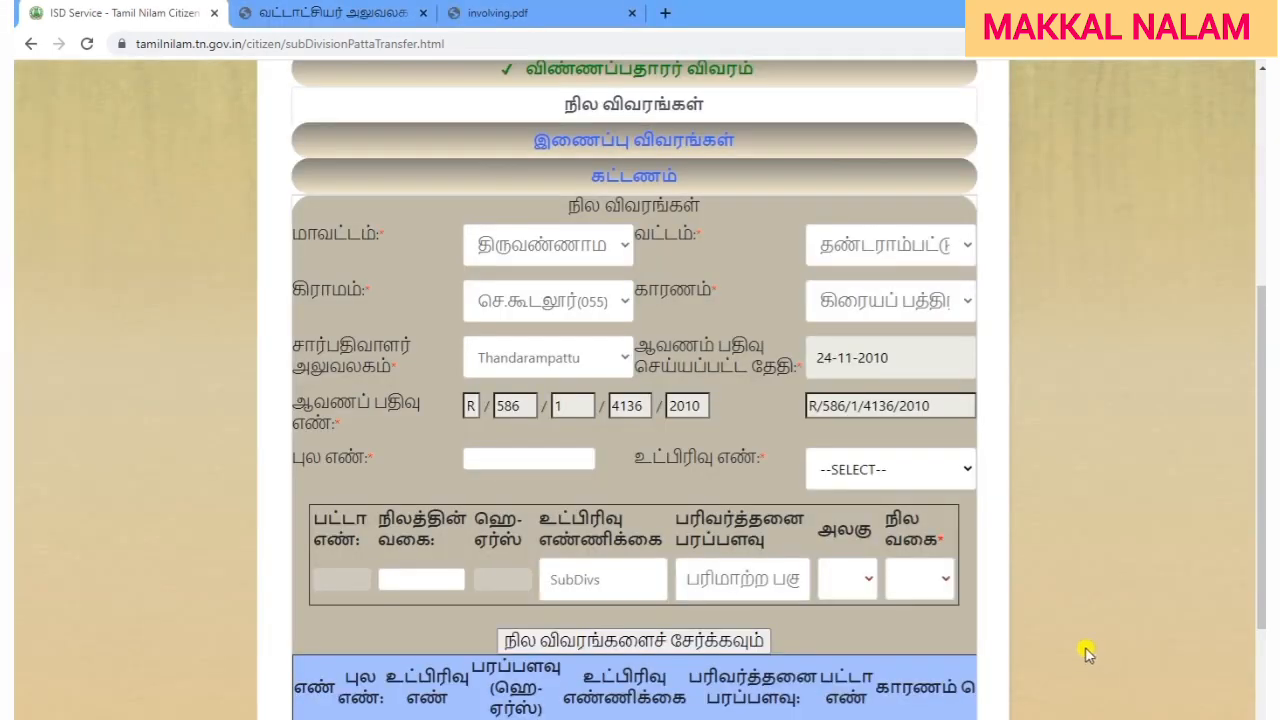
Check subdivision 11 of survey 43 in the land details form.
{"action": "scroll", "coordinate": [1088, 652], "scroll_direction": "down", "scroll_amount": 3}
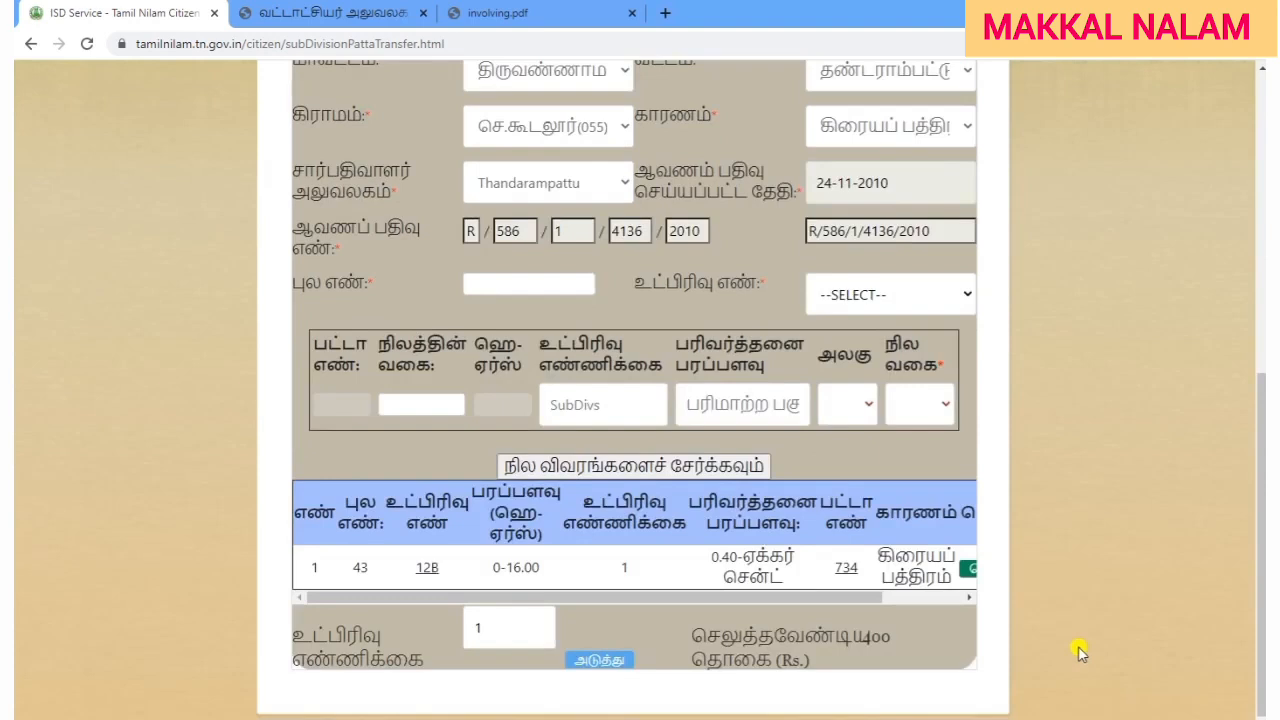
{"action": "scroll", "coordinate": [1080, 648], "scroll_direction": "up", "scroll_amount": 3}
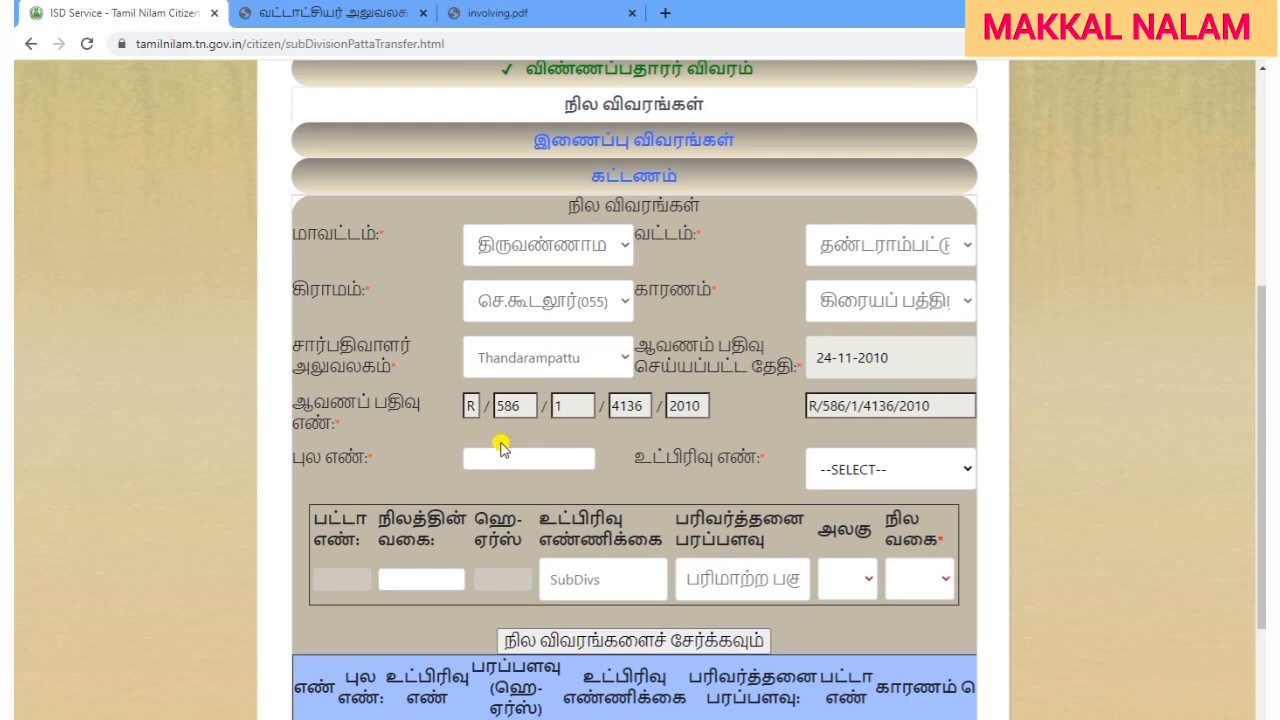
{"action": "left_click", "coordinate": [504, 455]}
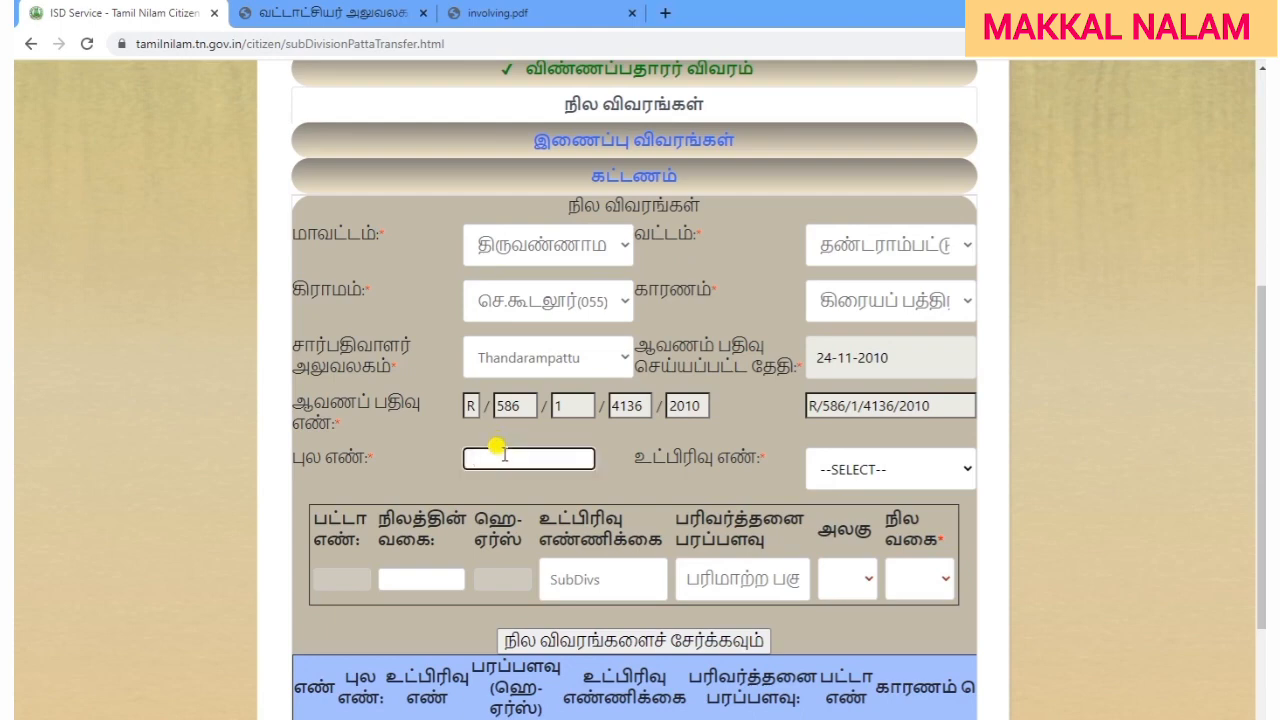
{"action": "type", "text": "43"}
{"action": "left_click", "coordinate": [857, 468]}
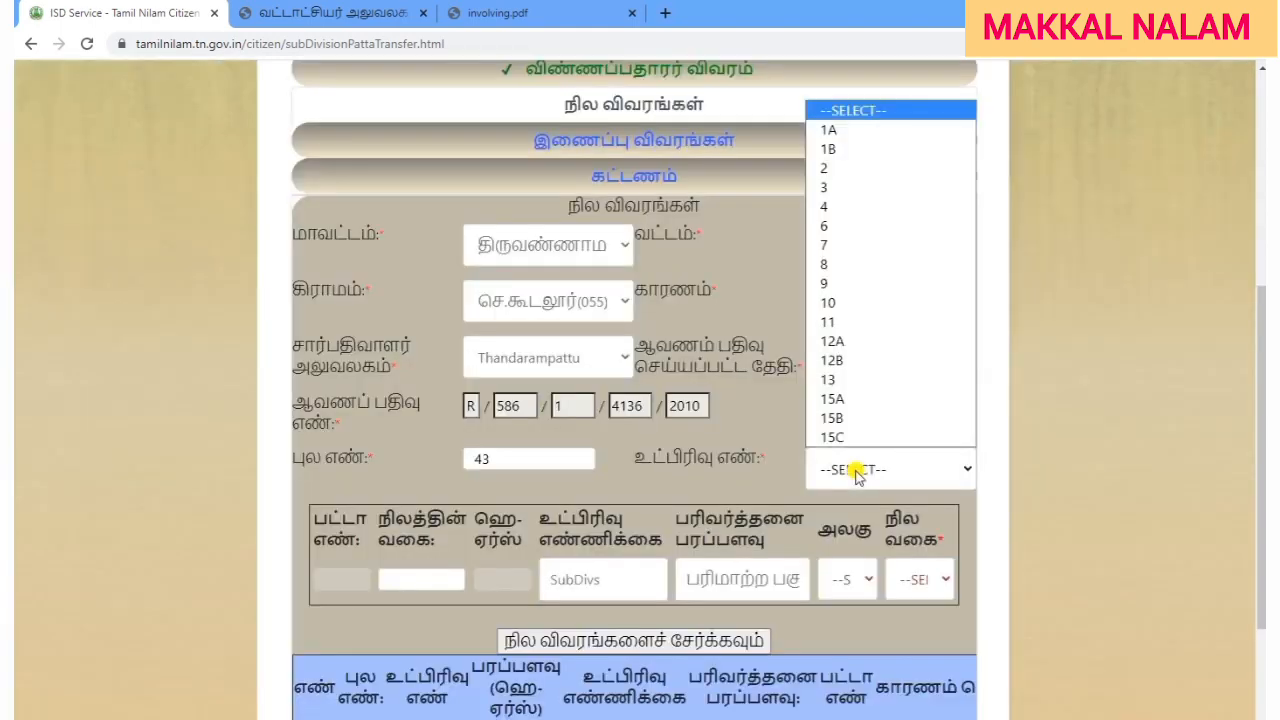
{"action": "left_click", "coordinate": [871, 324]}
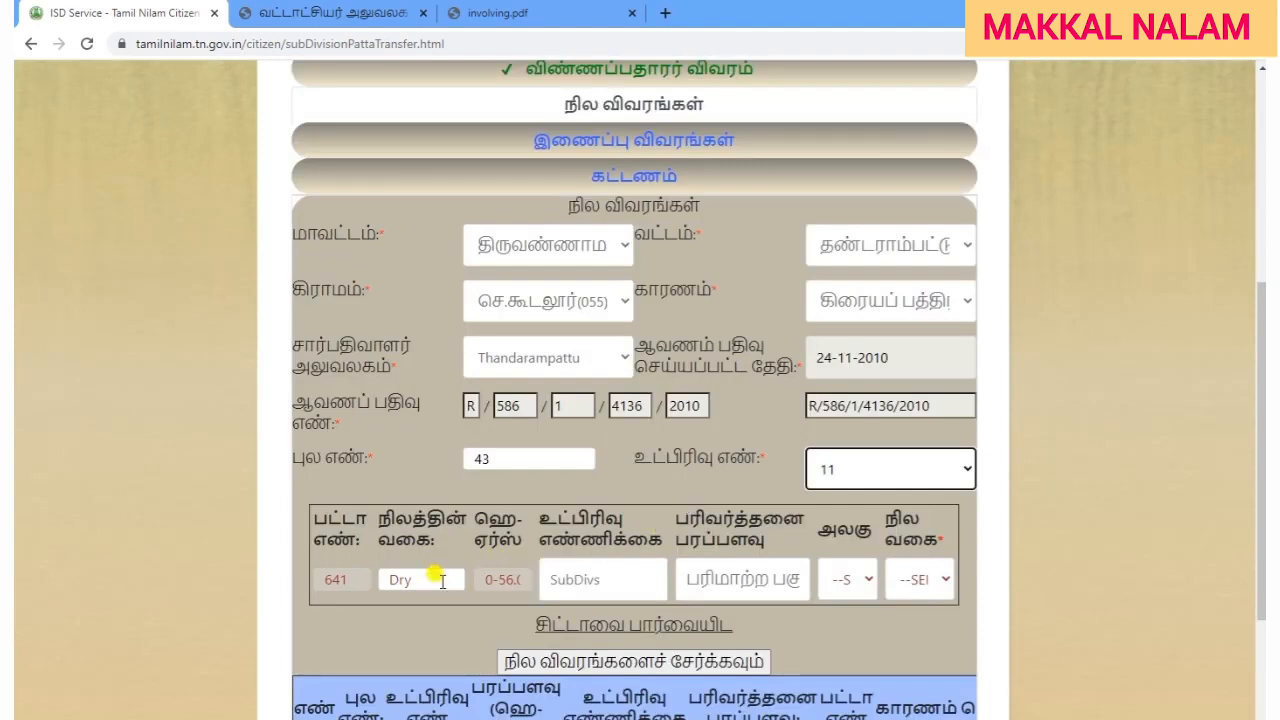
{"action": "left_click", "coordinate": [757, 580]}
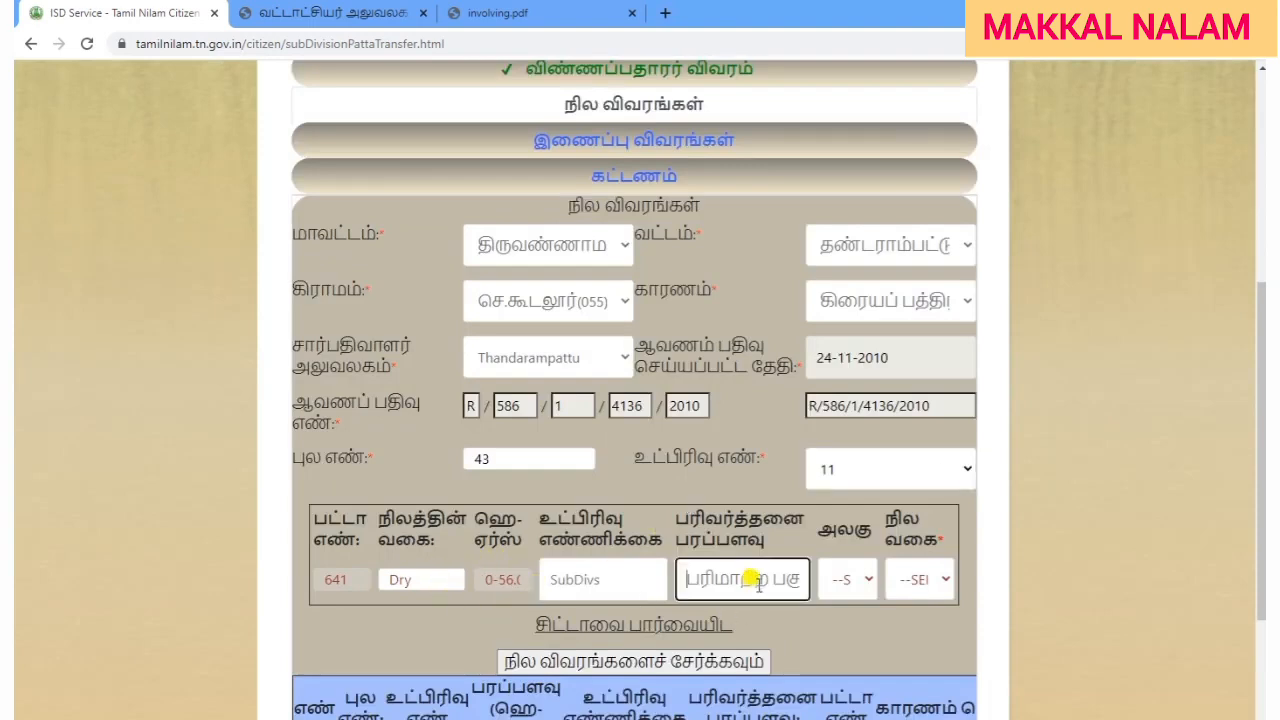
{"action": "left_click", "coordinate": [888, 646]}
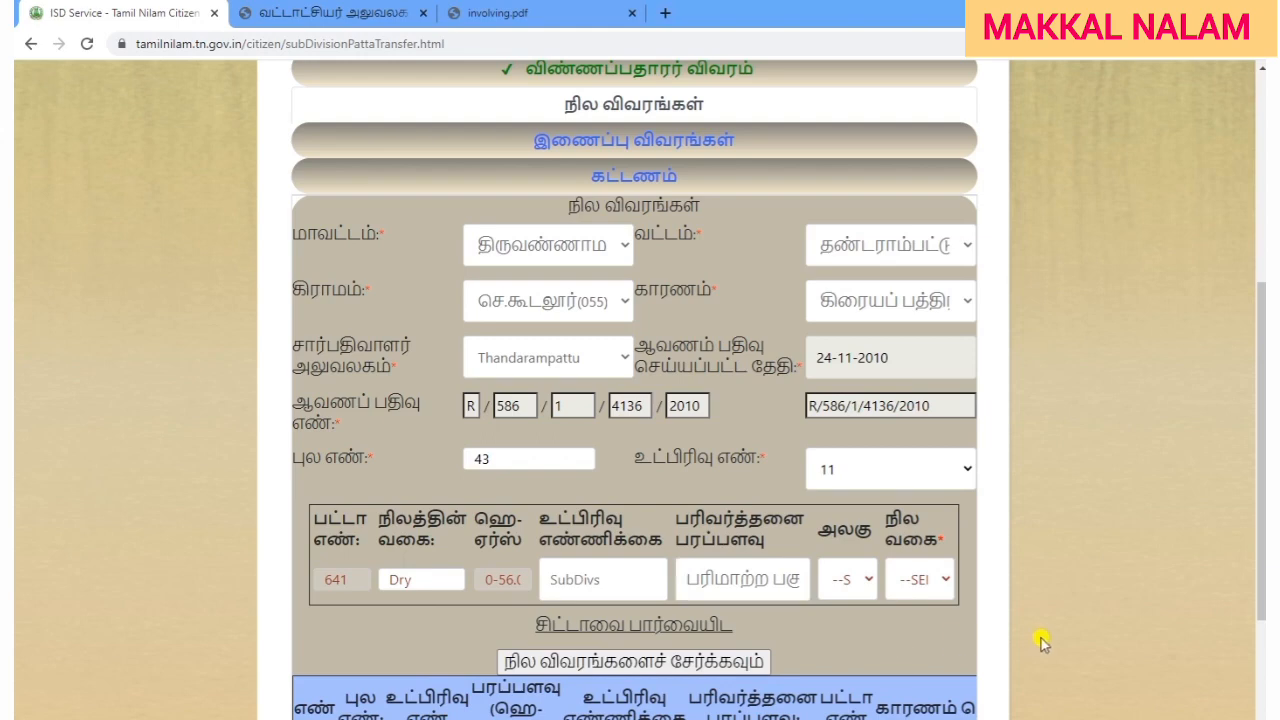
Proceed to the attachments step with அடுத்து.
{"action": "scroll", "coordinate": [1043, 641], "scroll_direction": "down", "scroll_amount": 2}
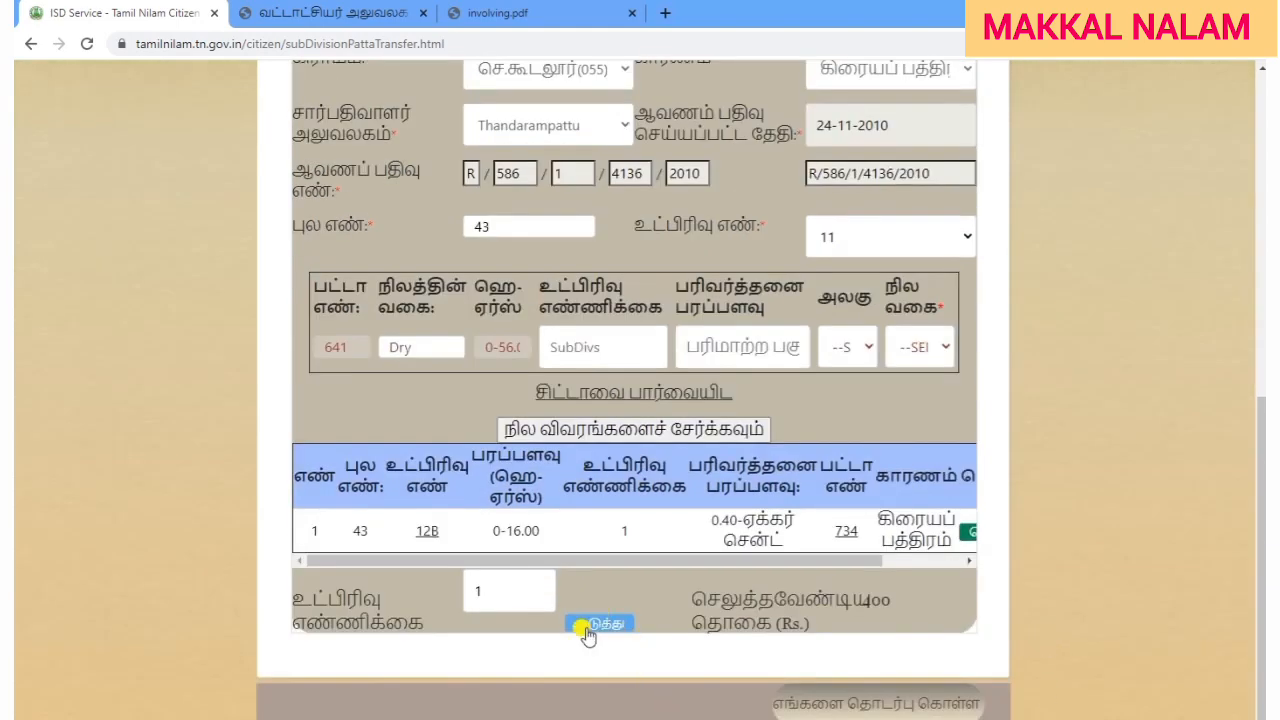
{"action": "left_click_drag", "start_coordinate": [582, 563], "coordinate": [786, 563]}
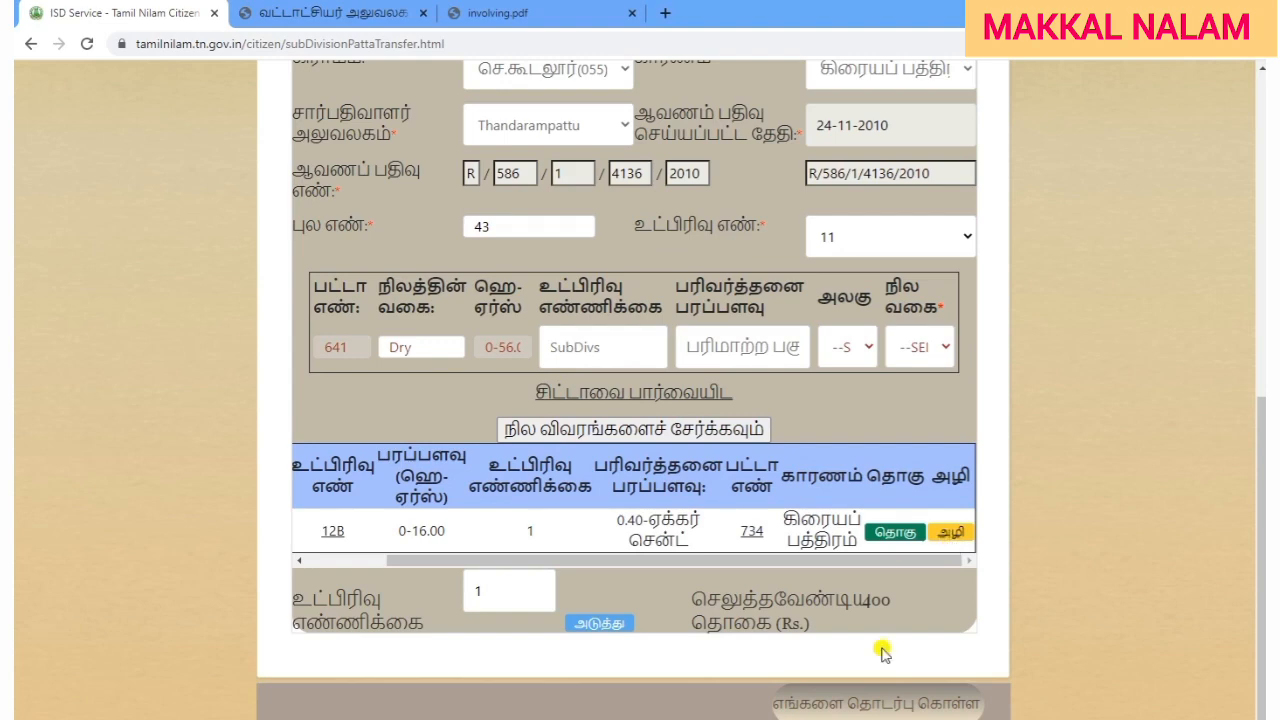
{"action": "left_click", "coordinate": [600, 624]}
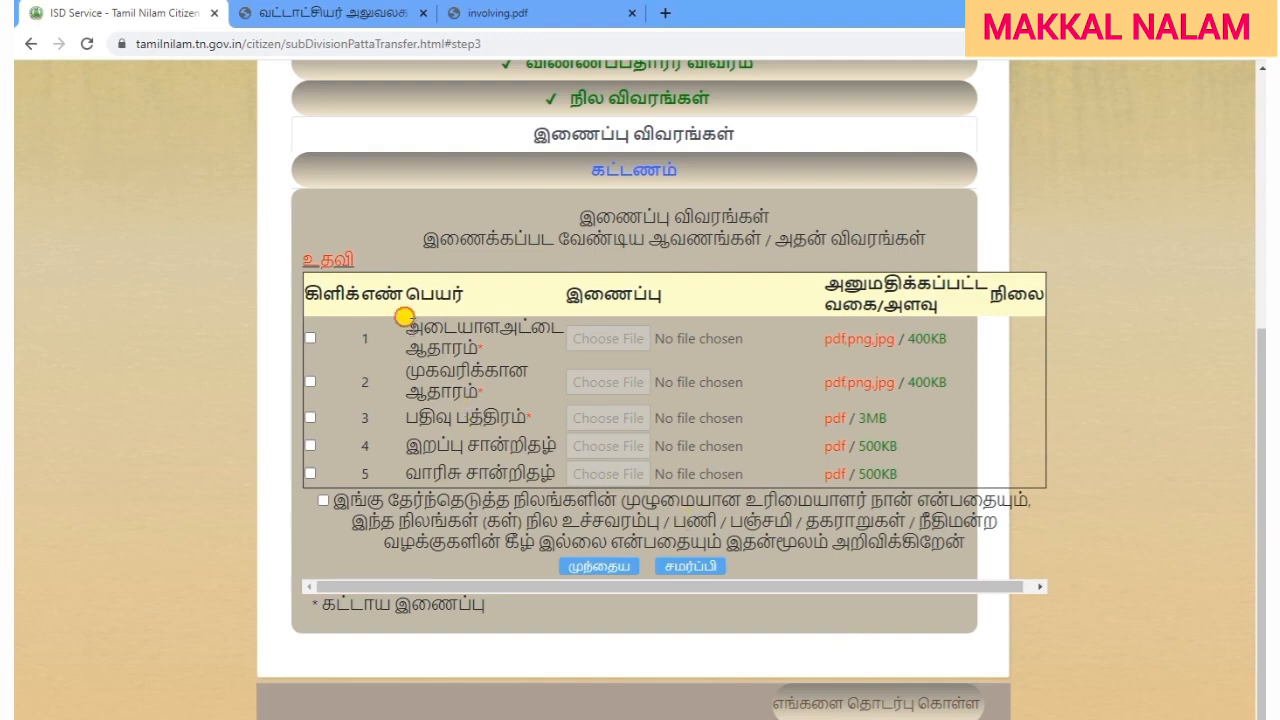
Upload AADHARR.pdf as the identity proof, noting the 400KB size limit.
{"action": "left_click_drag", "start_coordinate": [403, 318], "coordinate": [503, 352]}
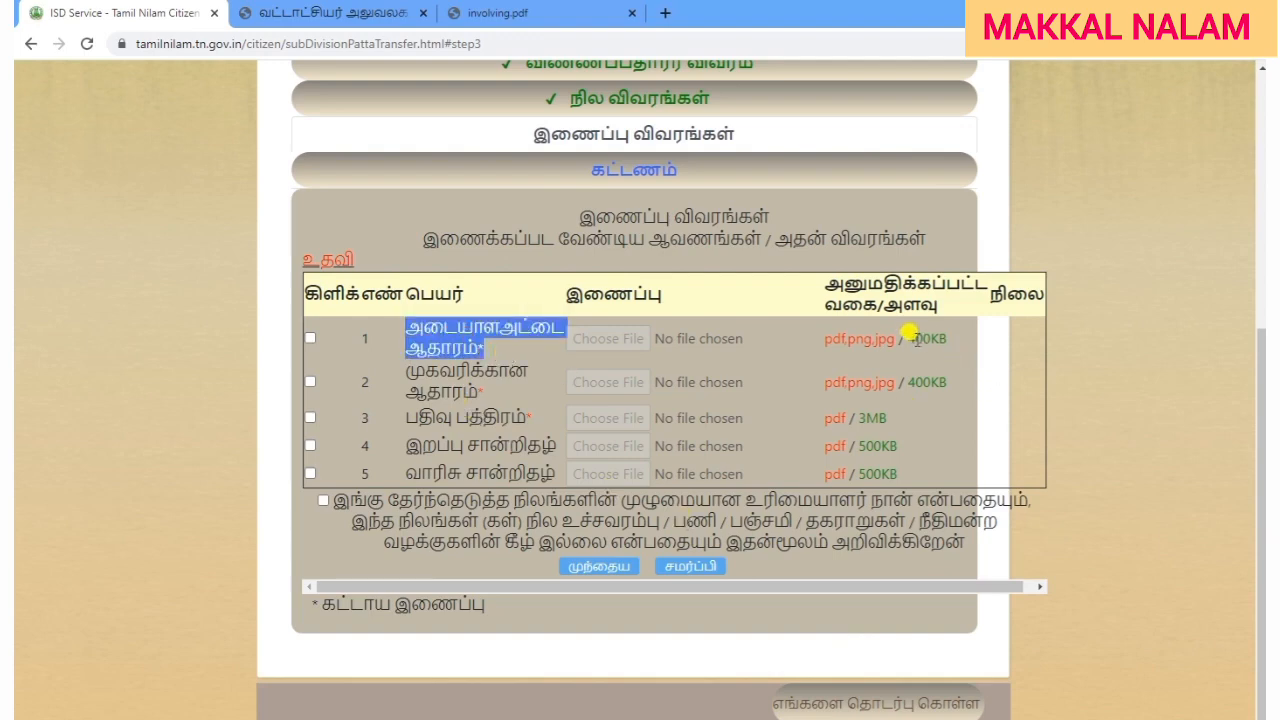
{"action": "left_click_drag", "start_coordinate": [906, 336], "coordinate": [972, 346]}
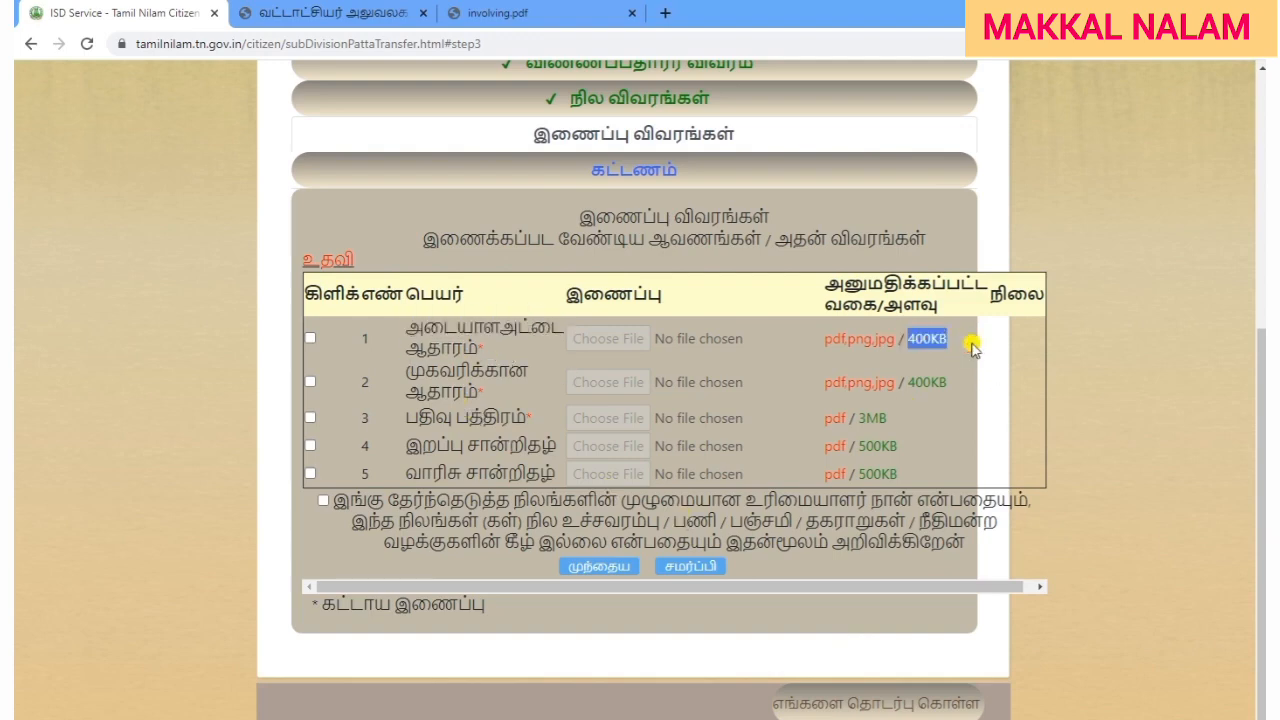
{"action": "left_click", "coordinate": [951, 424]}
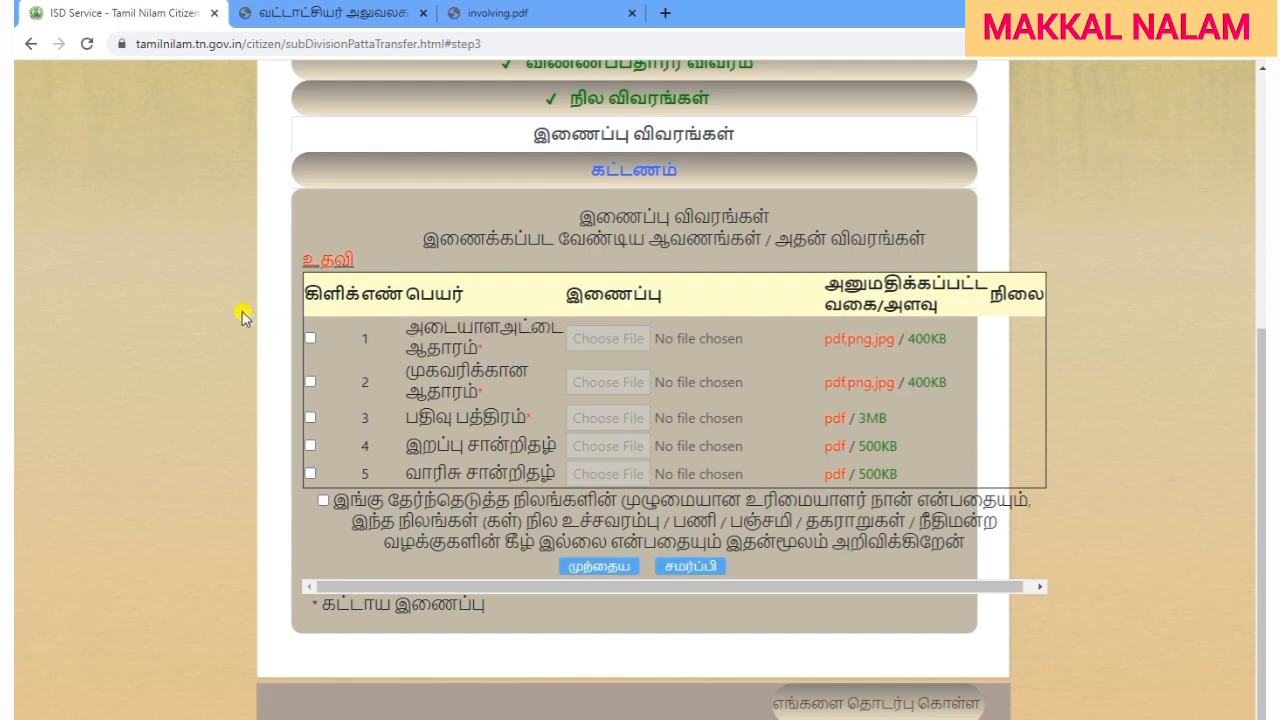
{"action": "left_click", "coordinate": [310, 337]}
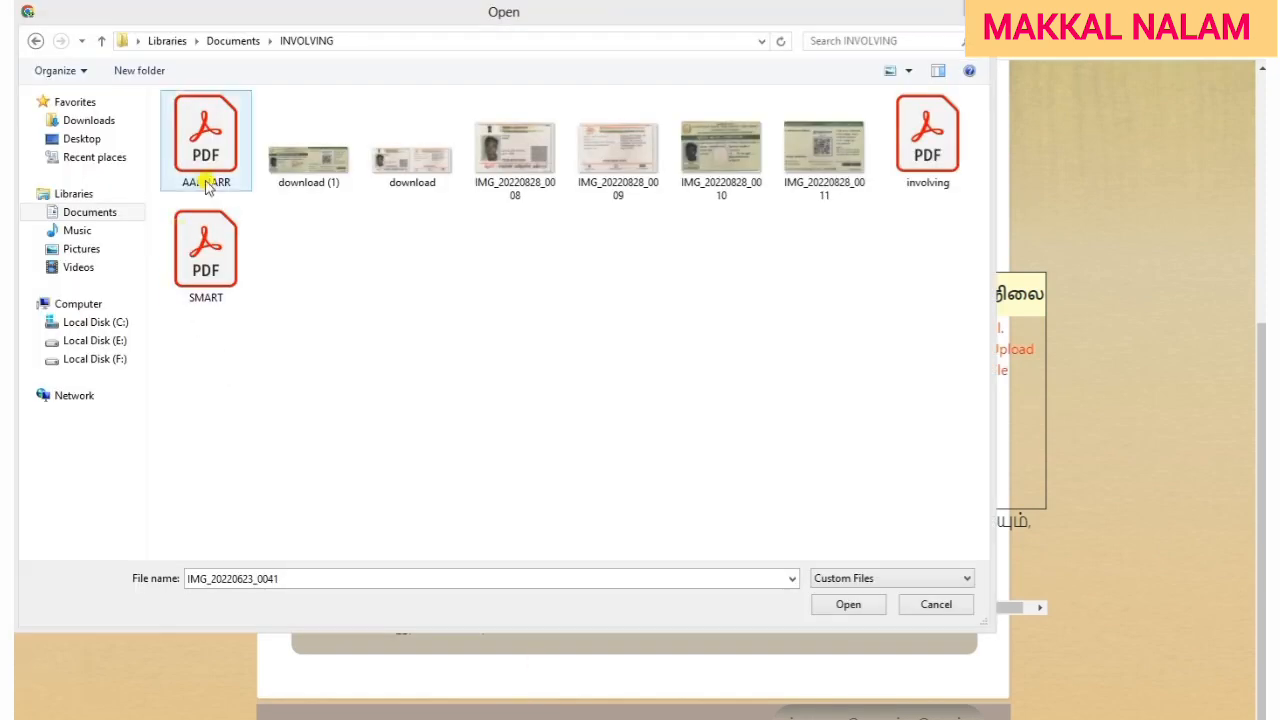
{"action": "left_click", "coordinate": [212, 168]}
{"action": "double_click", "coordinate": [212, 168]}
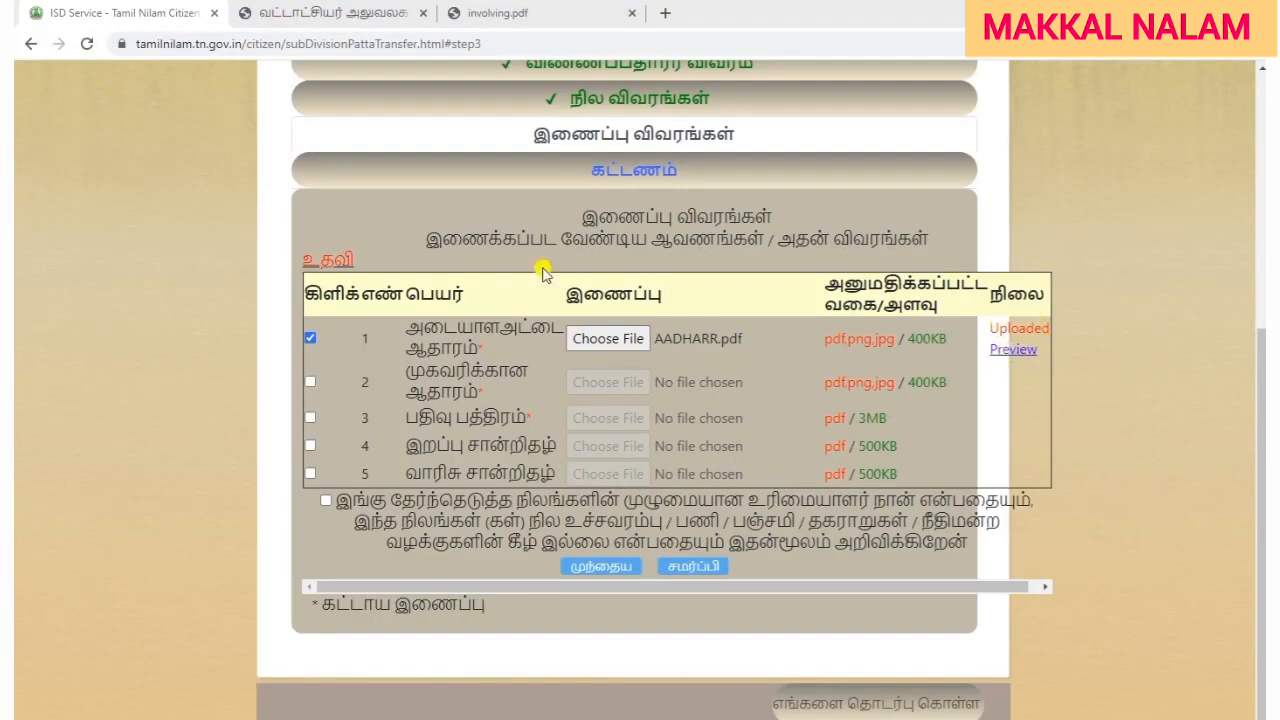
Upload SMART.pdf as the address proof.
{"action": "left_click_drag", "start_coordinate": [408, 366], "coordinate": [495, 397]}
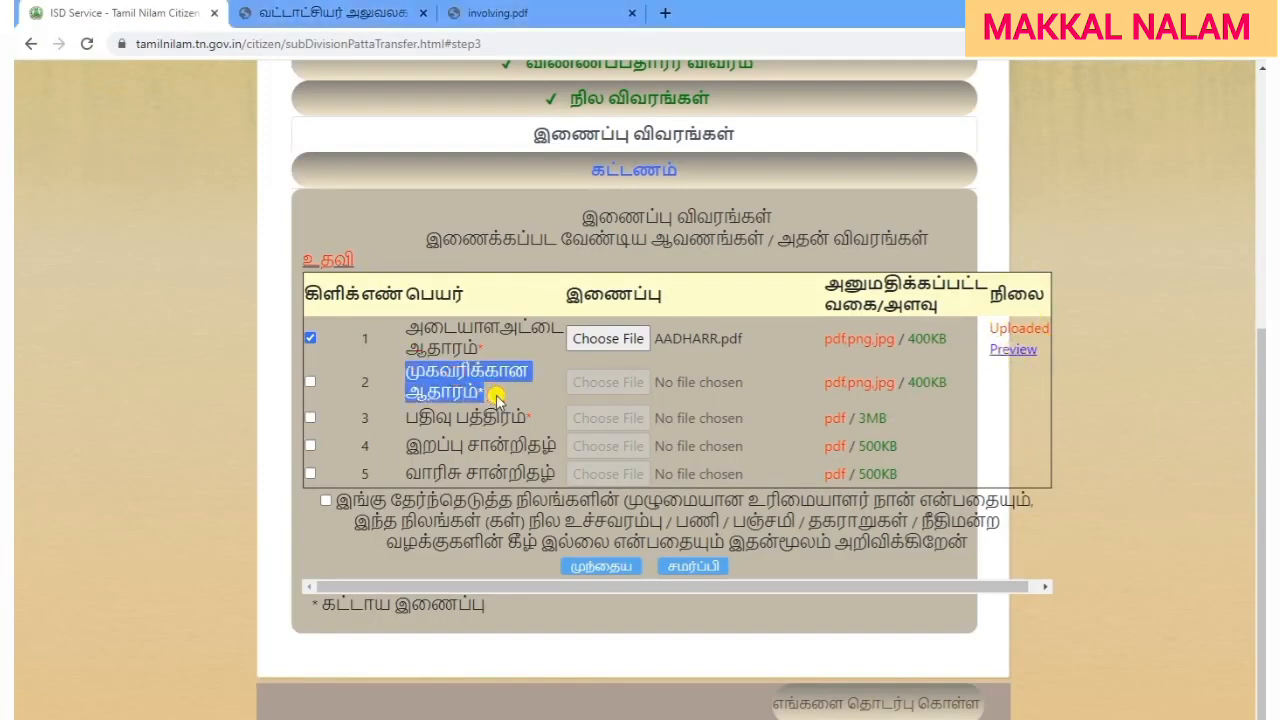
{"action": "left_click", "coordinate": [496, 395]}
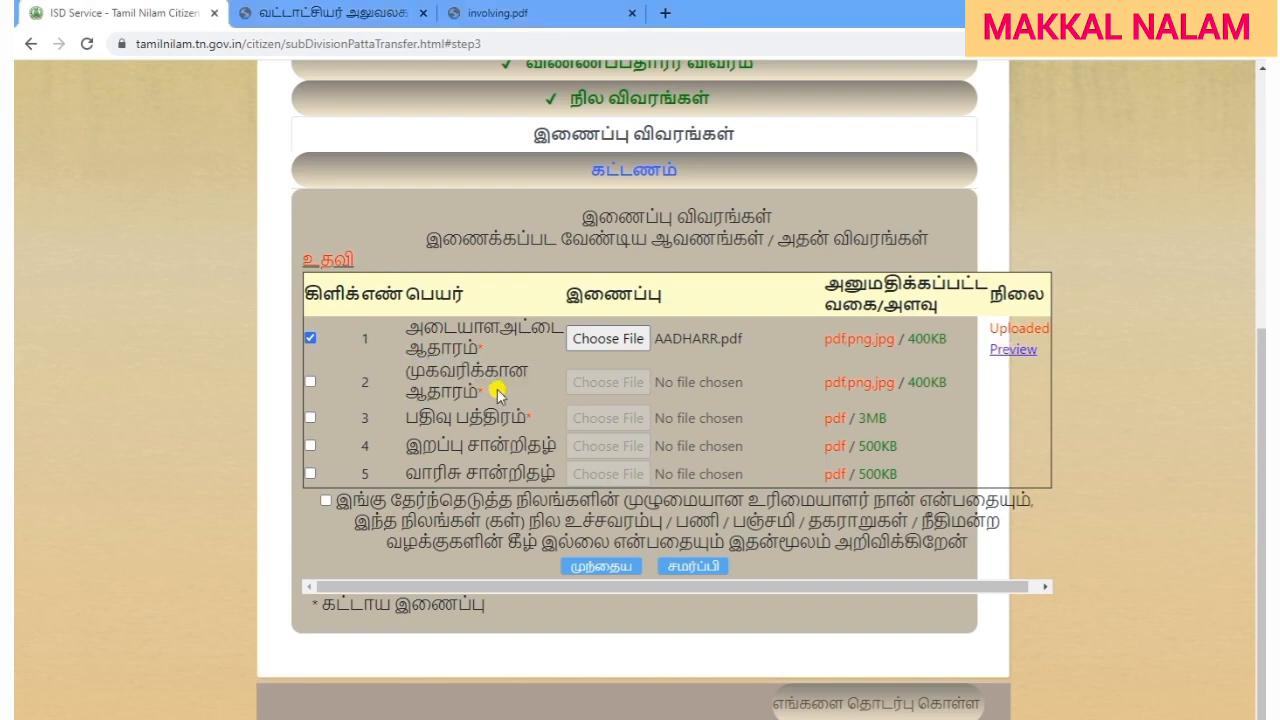
{"action": "left_click", "coordinate": [310, 381]}
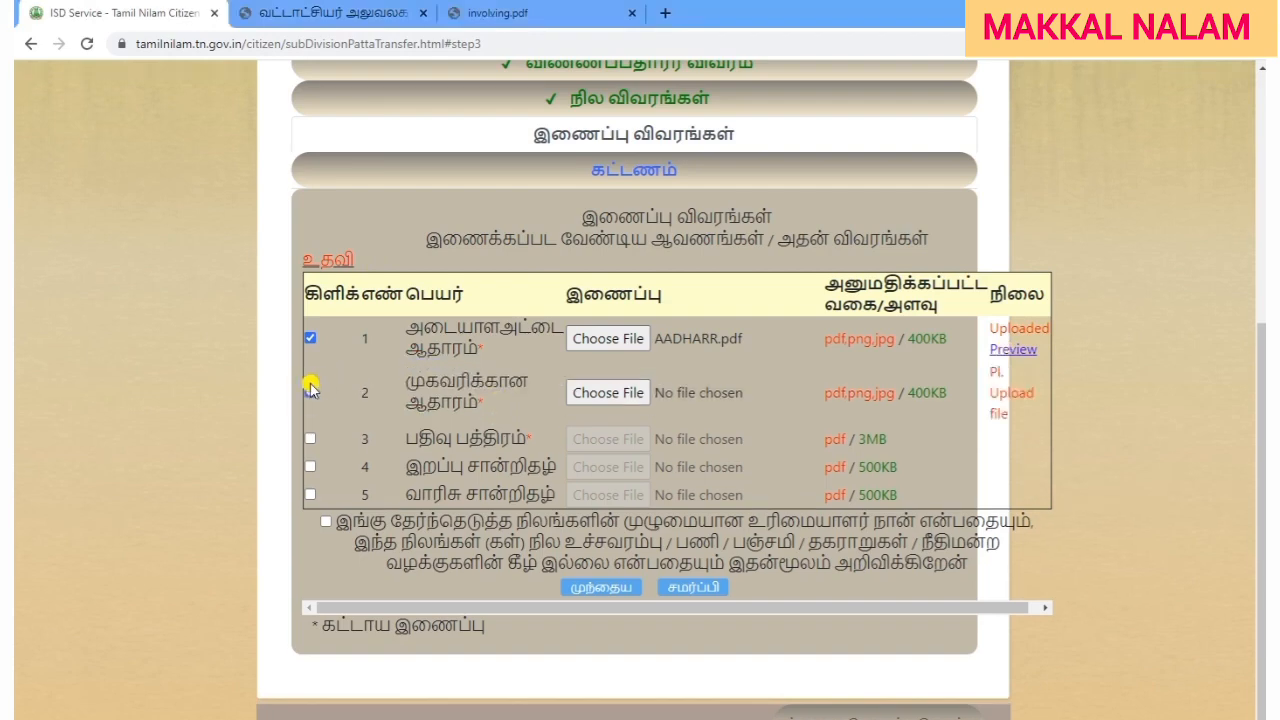
{"action": "left_click", "coordinate": [600, 392]}
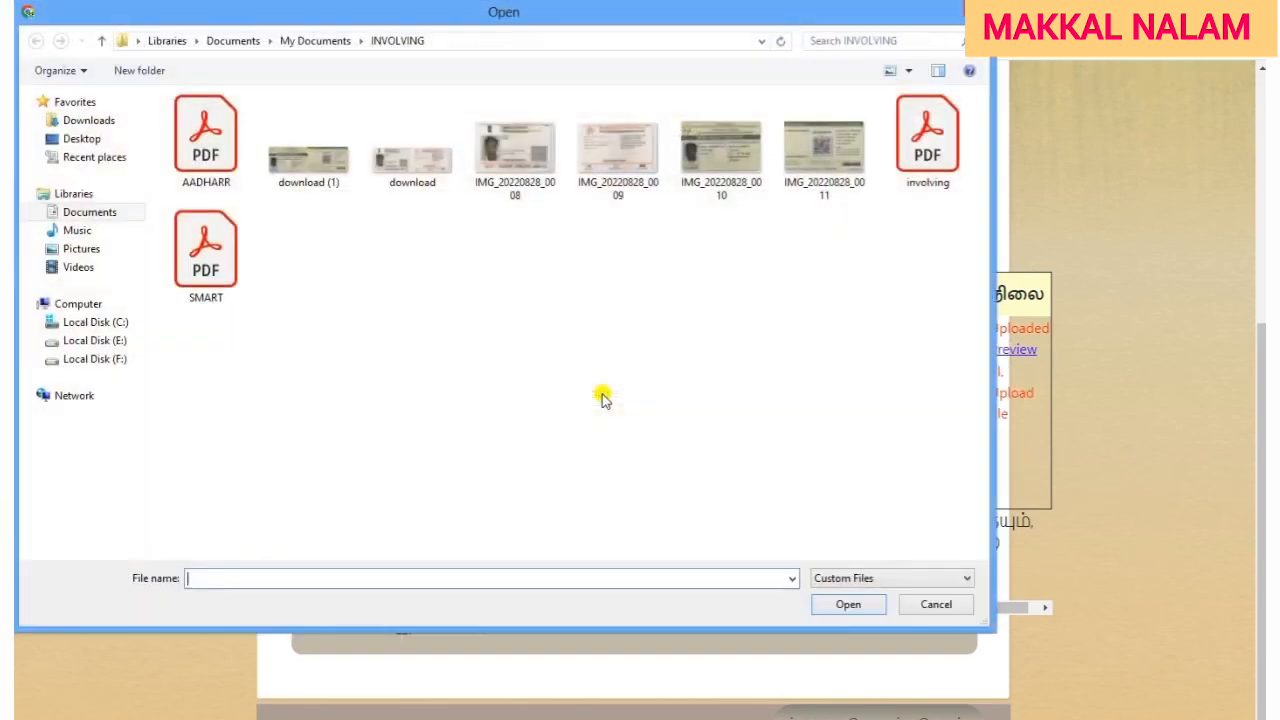
{"action": "double_click", "coordinate": [238, 278]}
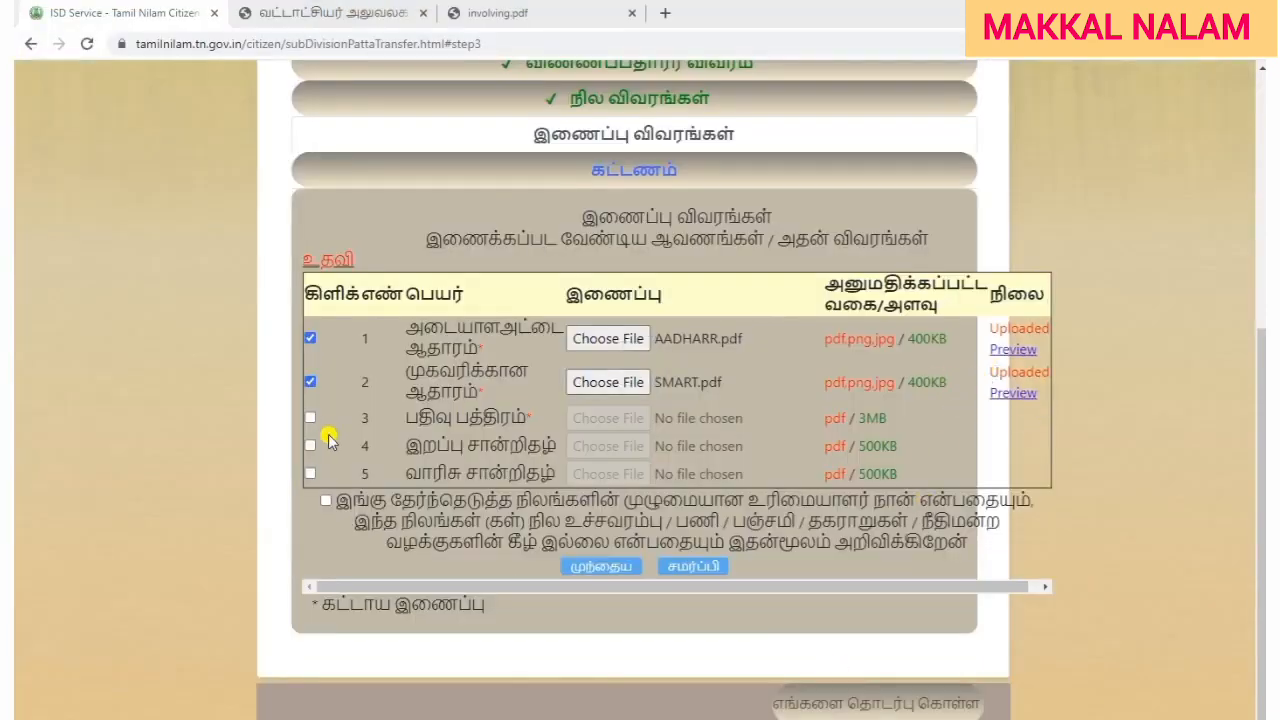
Review the registration deed attachment row.
{"action": "left_click_drag", "start_coordinate": [398, 417], "coordinate": [535, 420]}
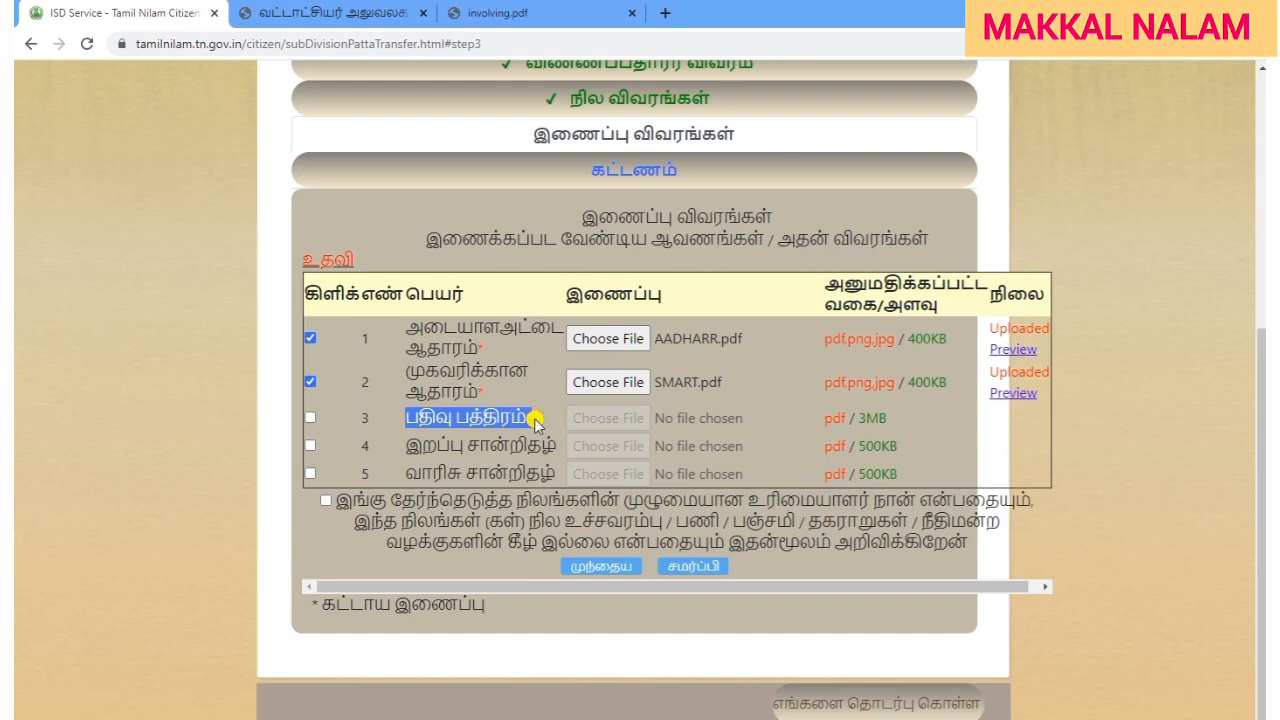
{"action": "left_click_drag", "start_coordinate": [535, 420], "coordinate": [857, 428]}
{"action": "left_click", "coordinate": [925, 418]}
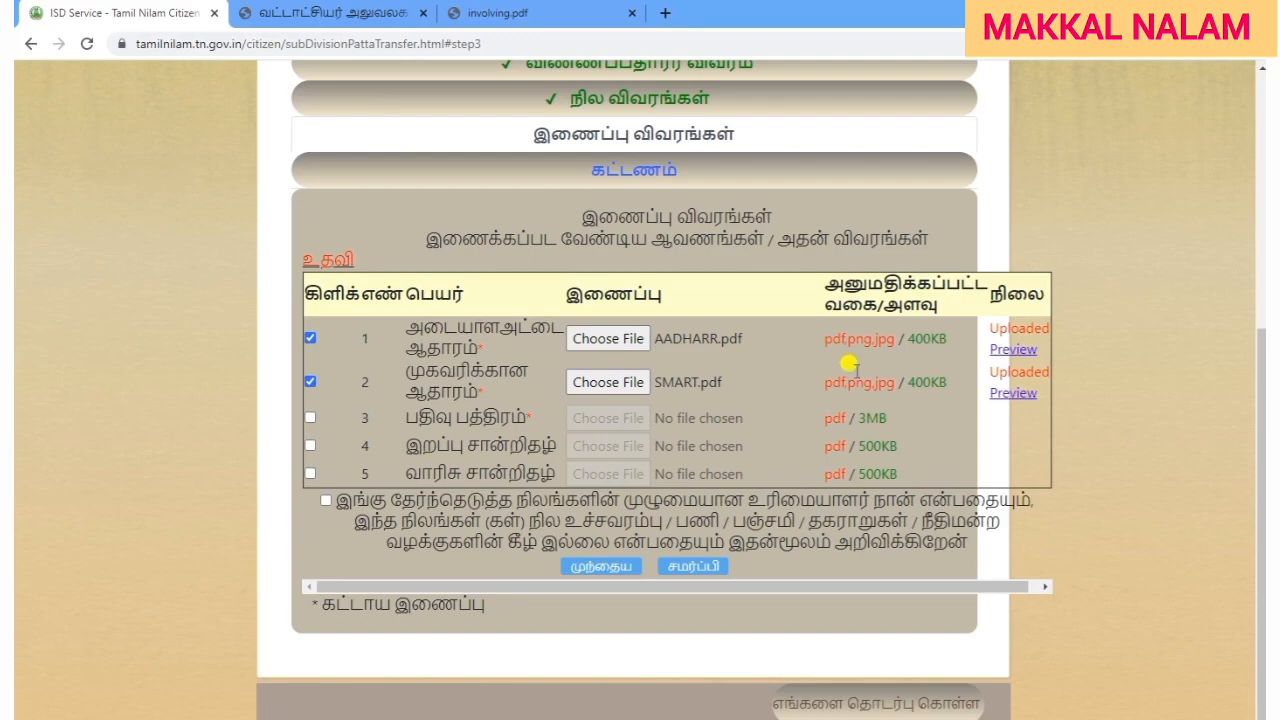
Scroll through pages 1–4 of the involving.pdf sale deed to the witness entries.
{"action": "left_click", "coordinate": [530, 14]}
{"action": "scroll", "coordinate": [875, 458], "scroll_direction": "up", "scroll_amount": 10}
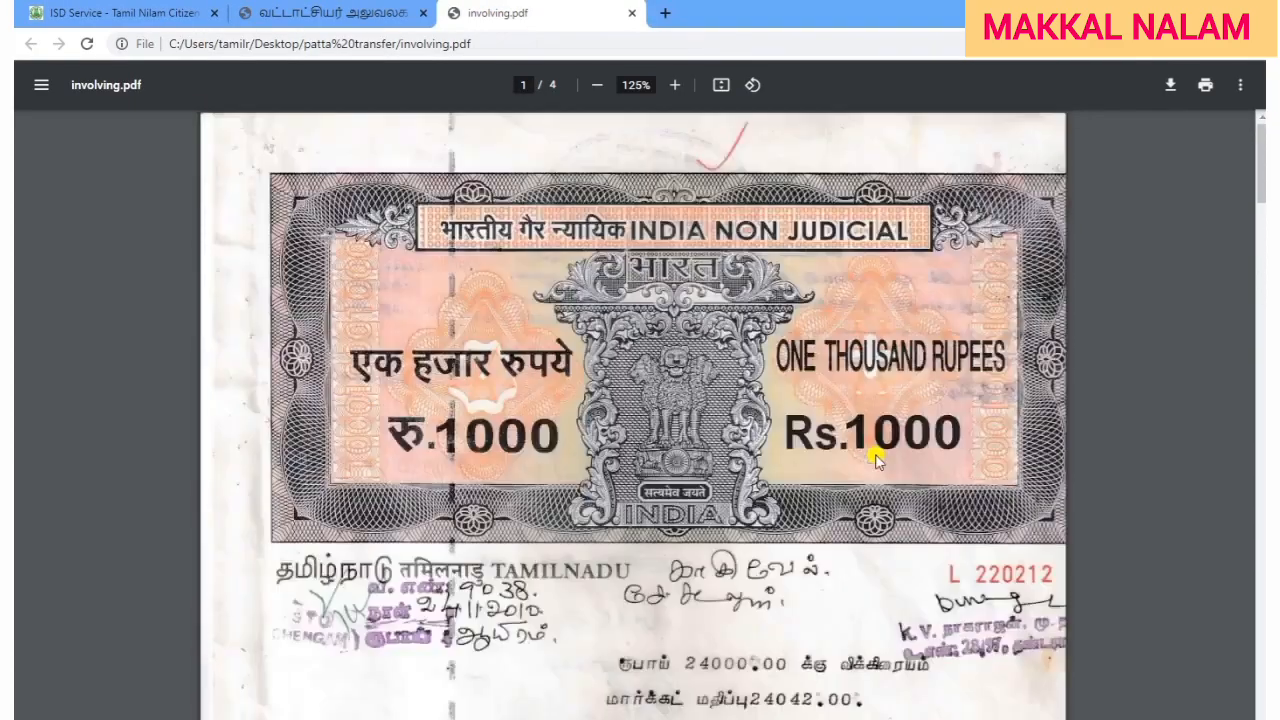
{"action": "scroll", "coordinate": [875, 458], "scroll_direction": "down", "scroll_amount": 3}
{"action": "scroll", "coordinate": [875, 458], "scroll_direction": "down", "scroll_amount": 20}
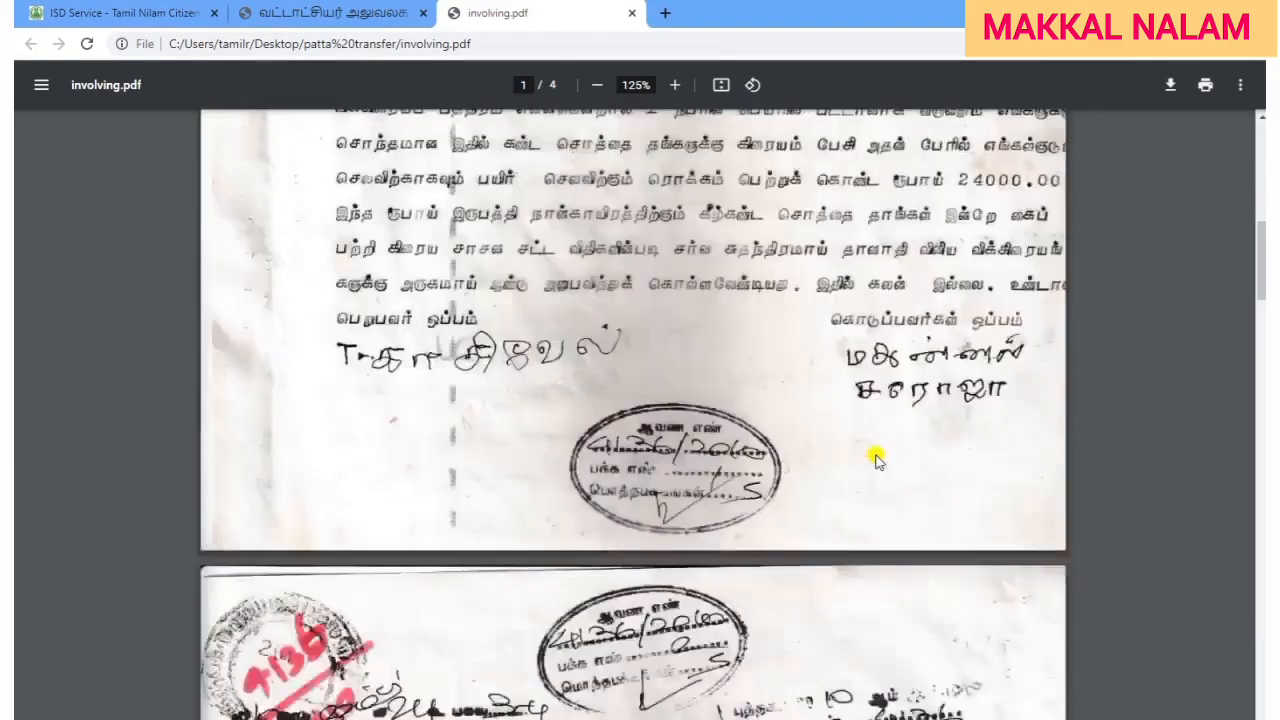
{"action": "scroll", "coordinate": [875, 458], "scroll_direction": "up", "scroll_amount": 10}
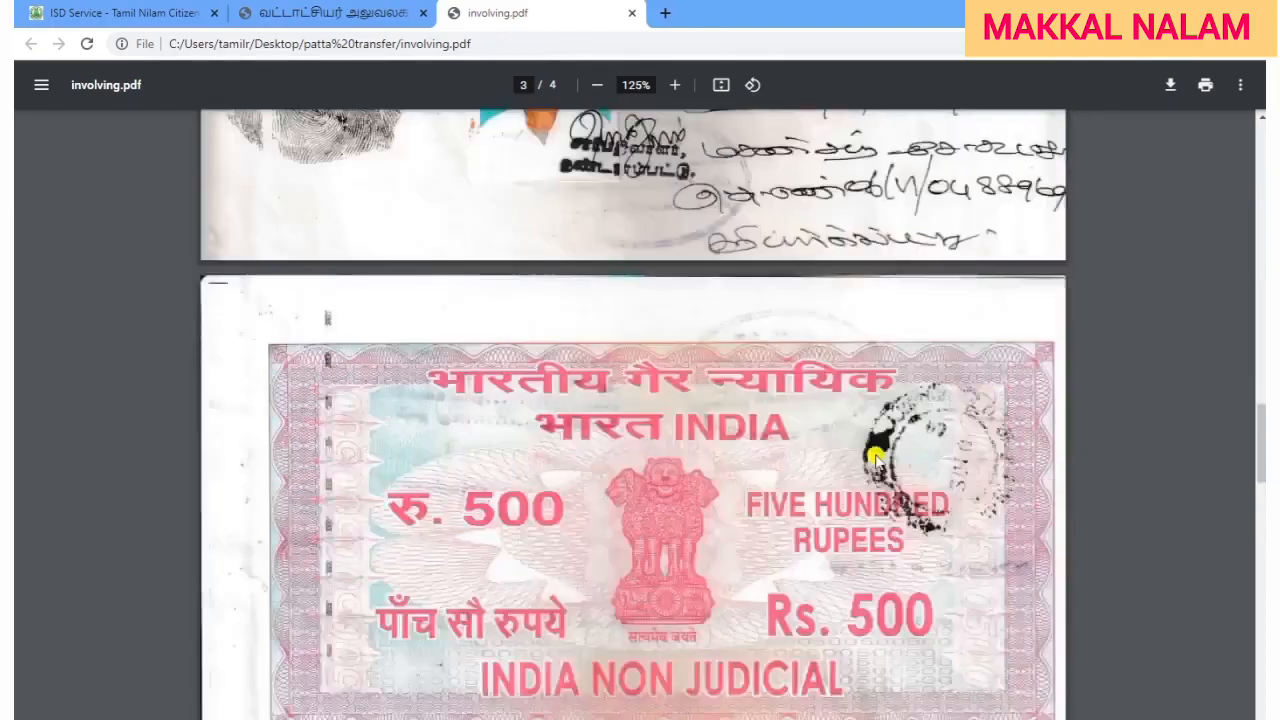
{"action": "scroll", "coordinate": [750, 362], "scroll_direction": "down", "scroll_amount": 12}
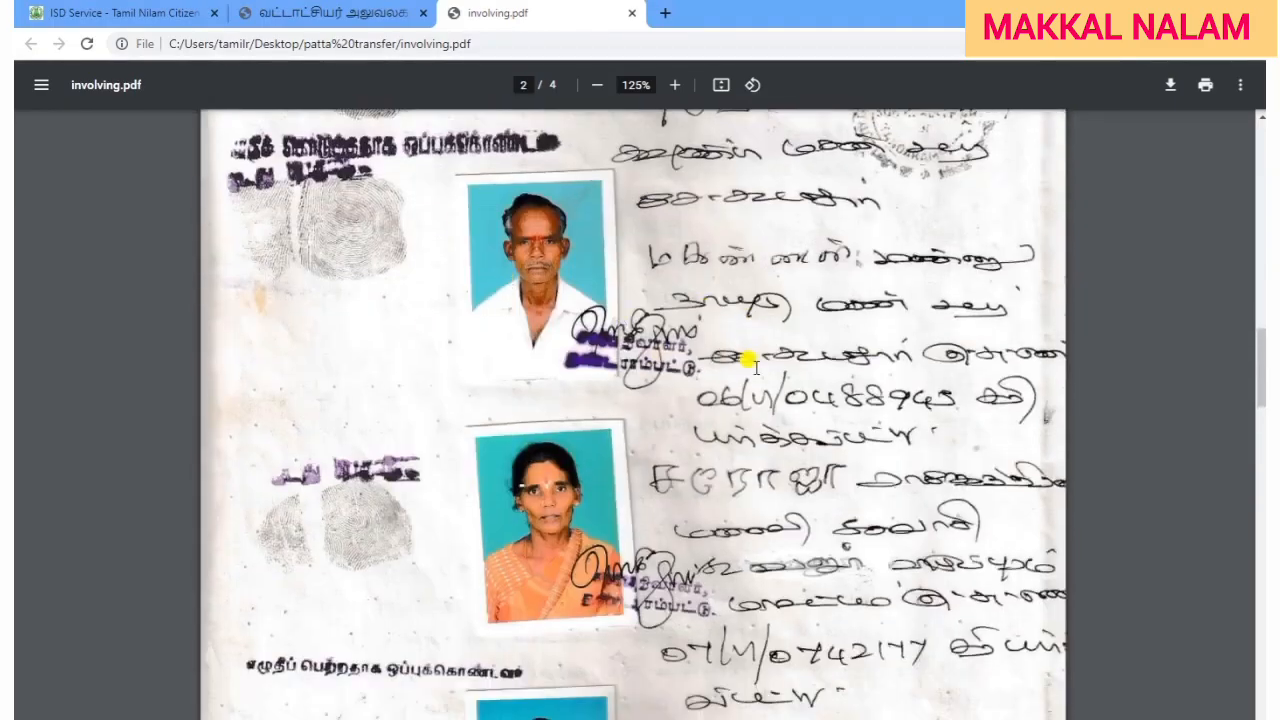
{"action": "scroll", "coordinate": [755, 366], "scroll_direction": "down", "scroll_amount": 15}
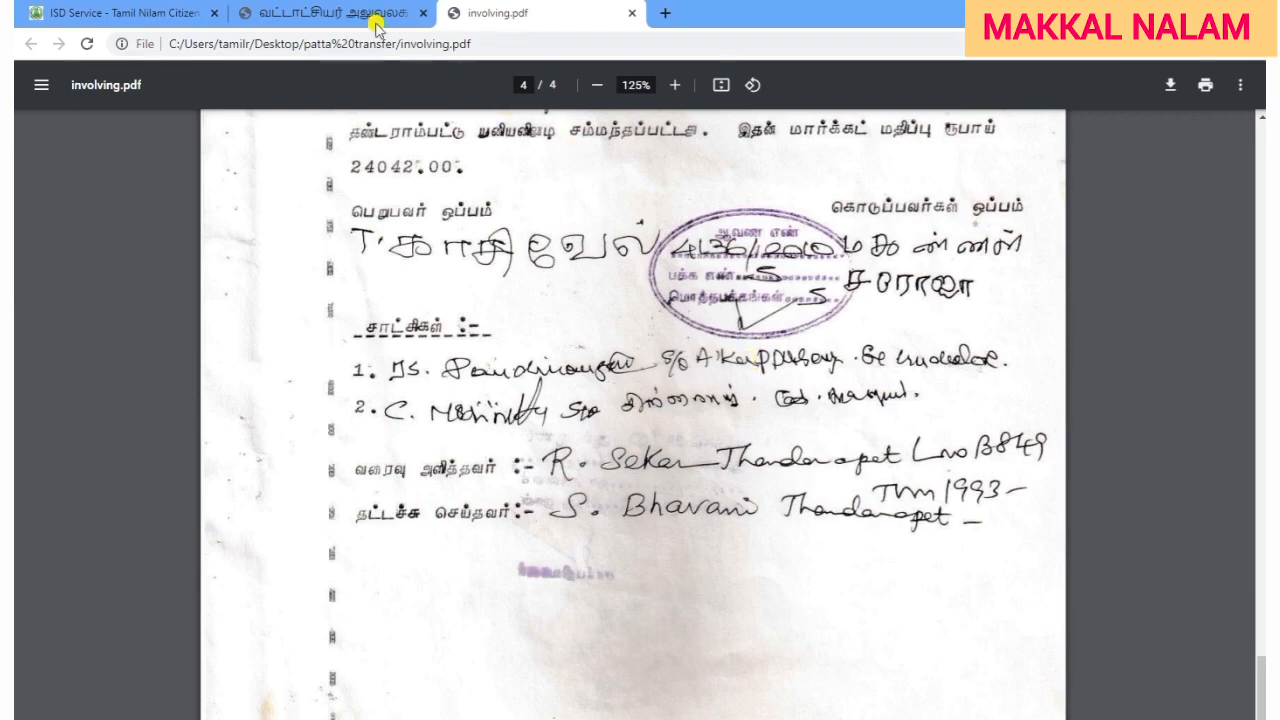
Back in Tamil Nilam, tick row 3 and attach involving.pdf as the registration deed.
{"action": "left_click", "coordinate": [150, 15]}
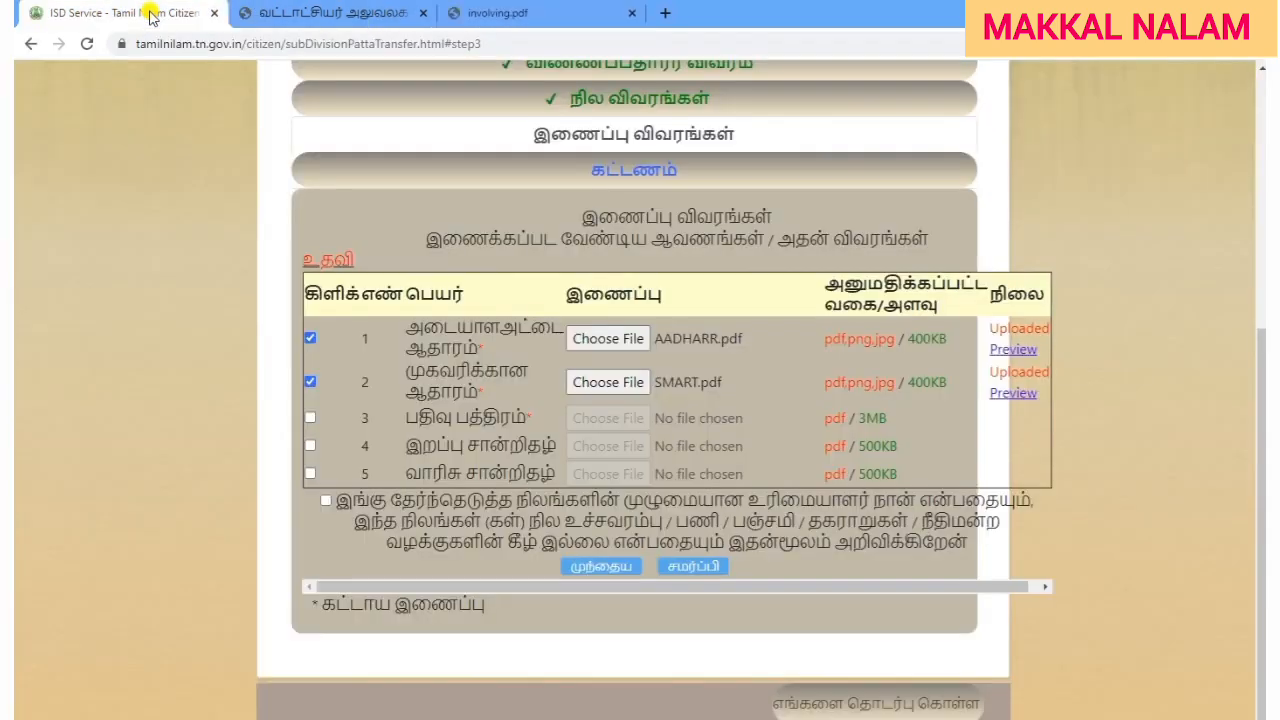
{"action": "left_click", "coordinate": [310, 418]}
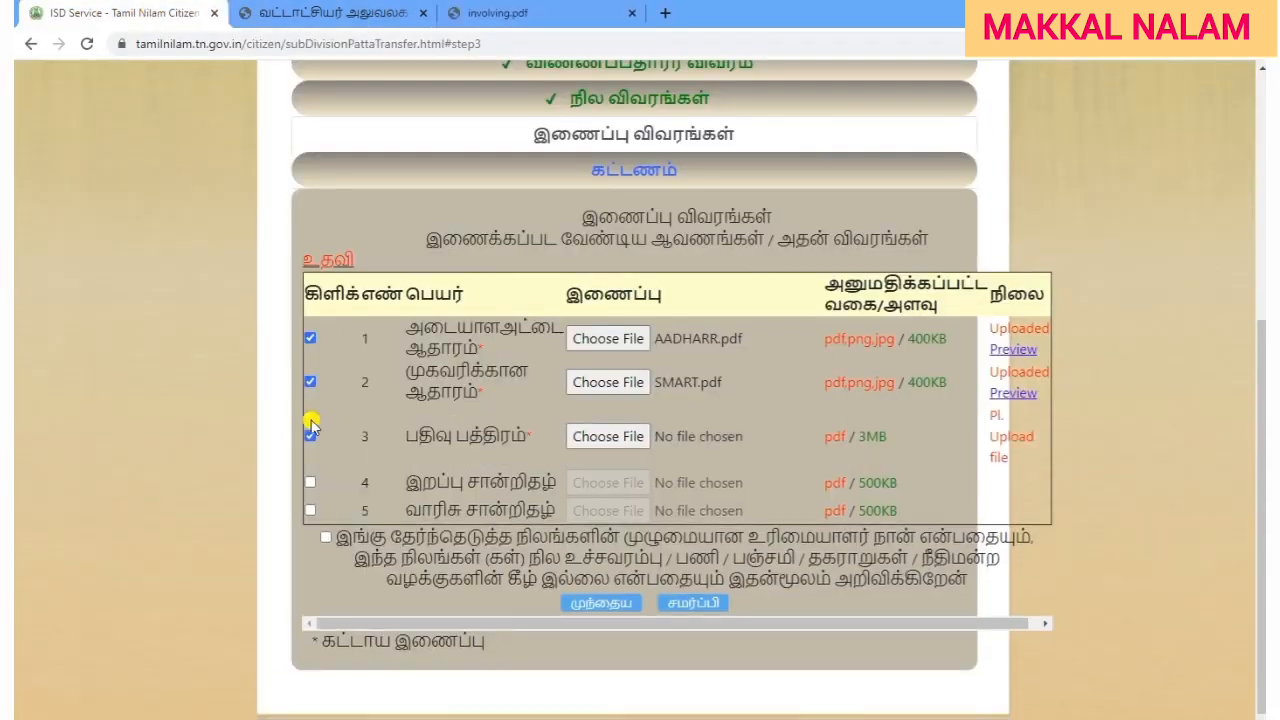
{"action": "left_click", "coordinate": [605, 437]}
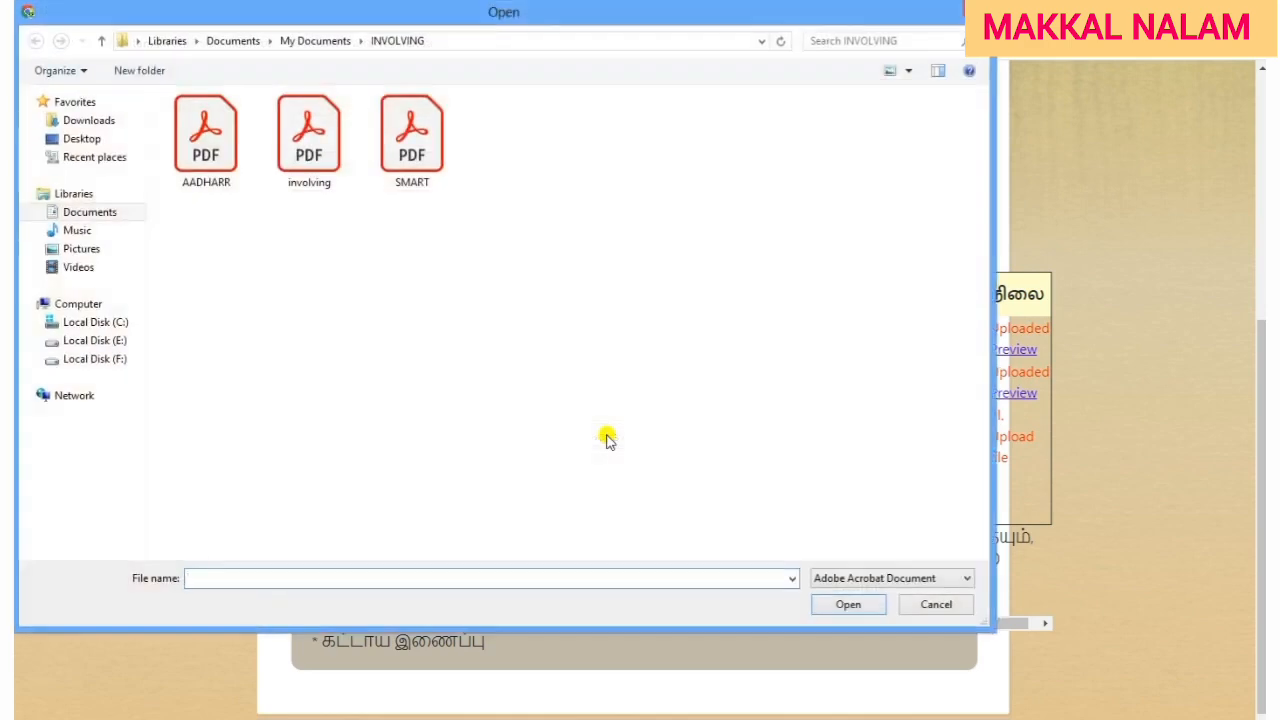
{"action": "double_click", "coordinate": [298, 166]}
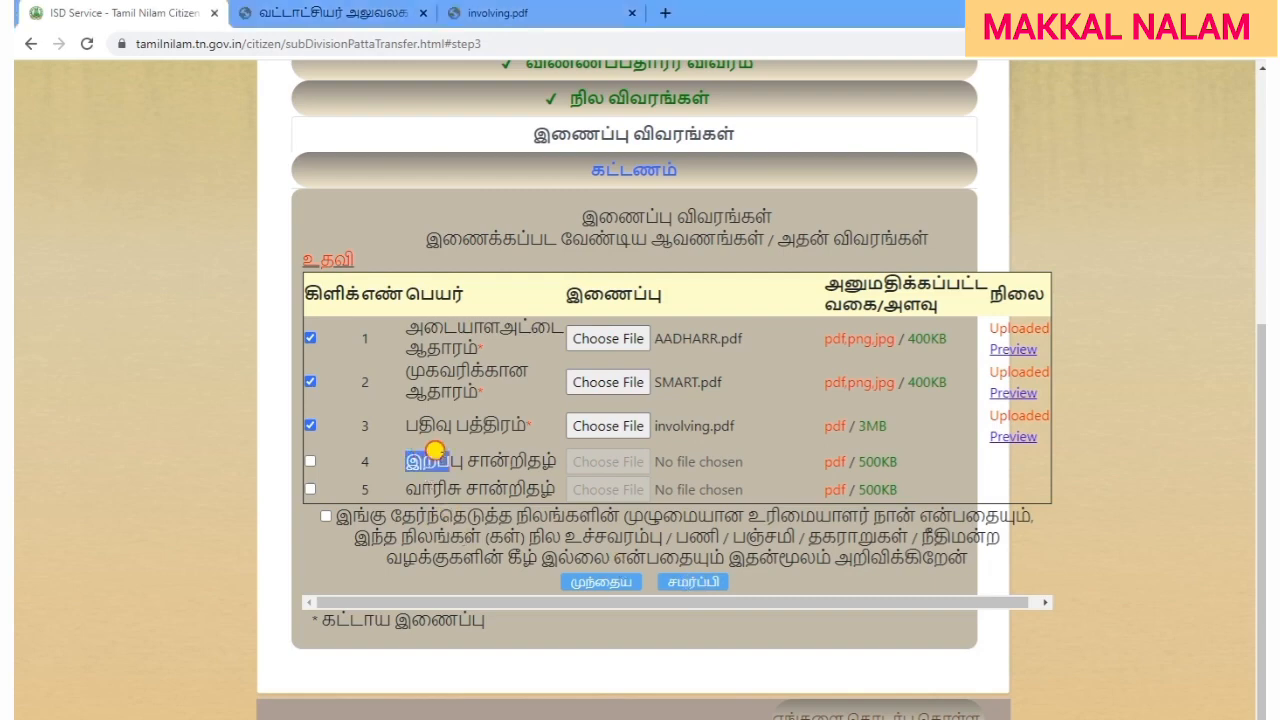
Accept the ownership declaration statement below the uploaded documents.
{"action": "left_click_drag", "start_coordinate": [406, 458], "coordinate": [519, 478]}
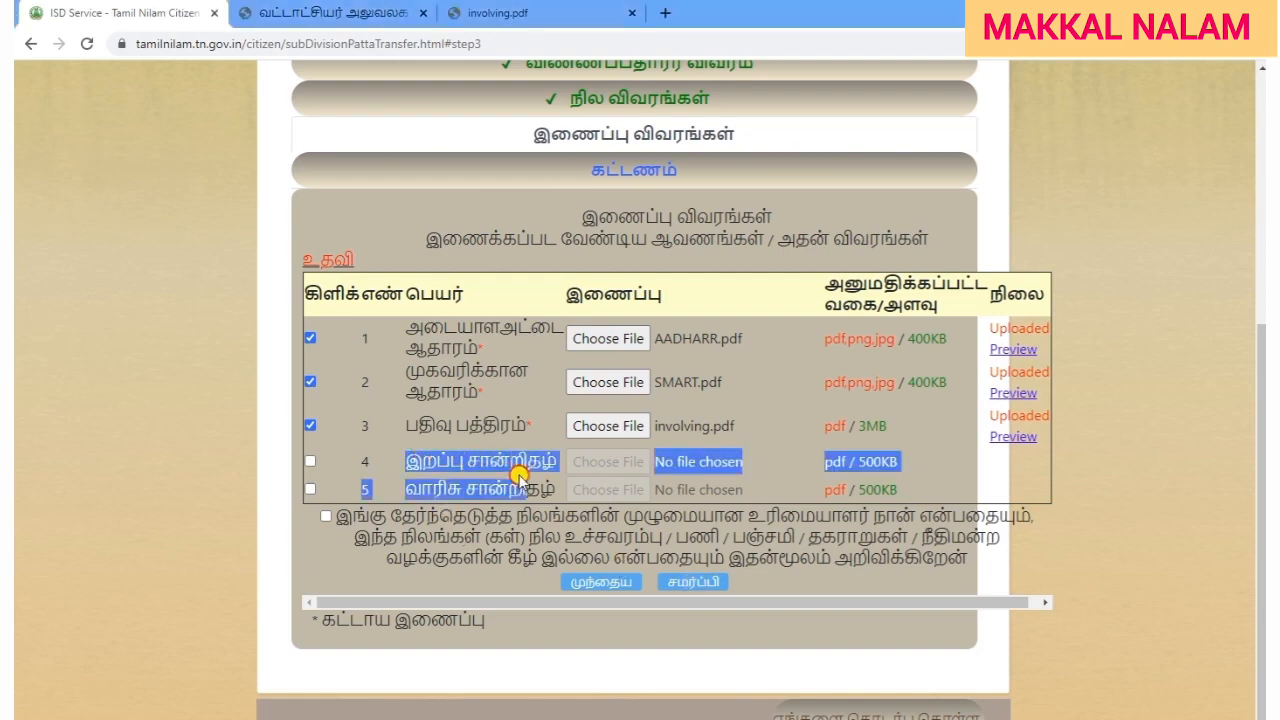
{"action": "left_click", "coordinate": [333, 566]}
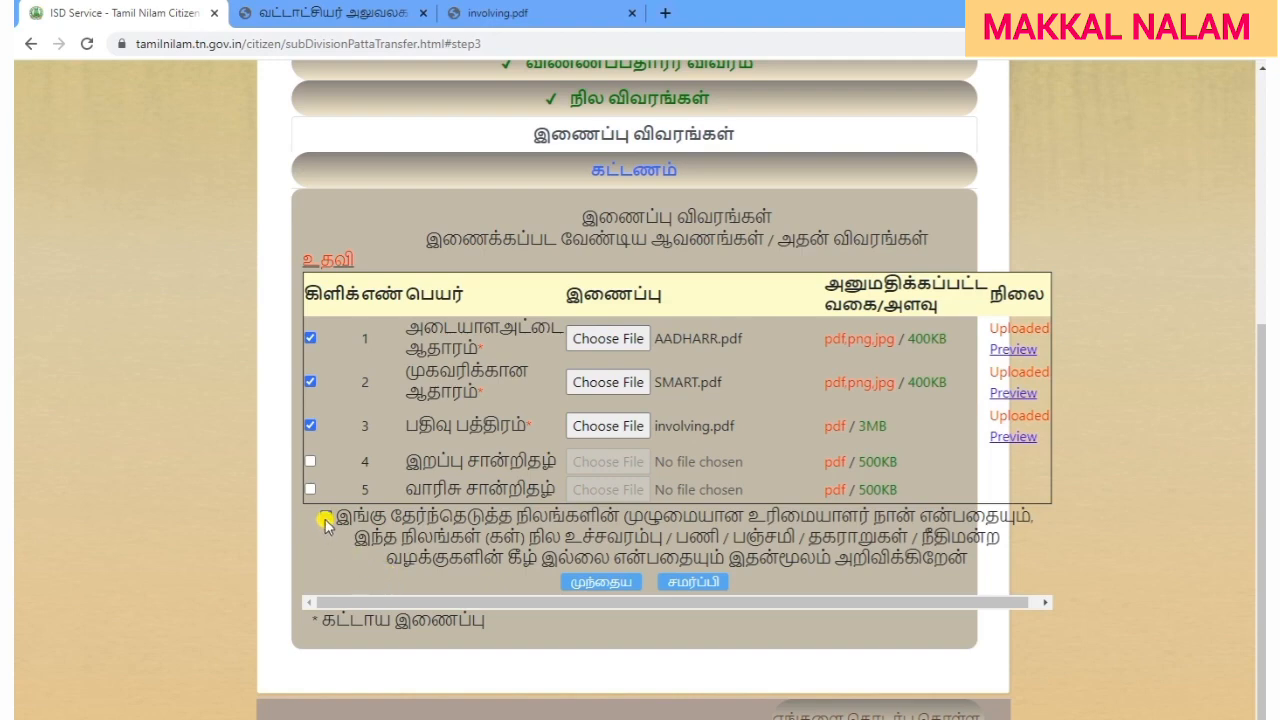
{"action": "left_click", "coordinate": [325, 517]}
Submit the attachments, dismiss the UnAuthorised alert, and scroll down to the ₹400 fee details.
{"action": "left_click", "coordinate": [693, 582]}
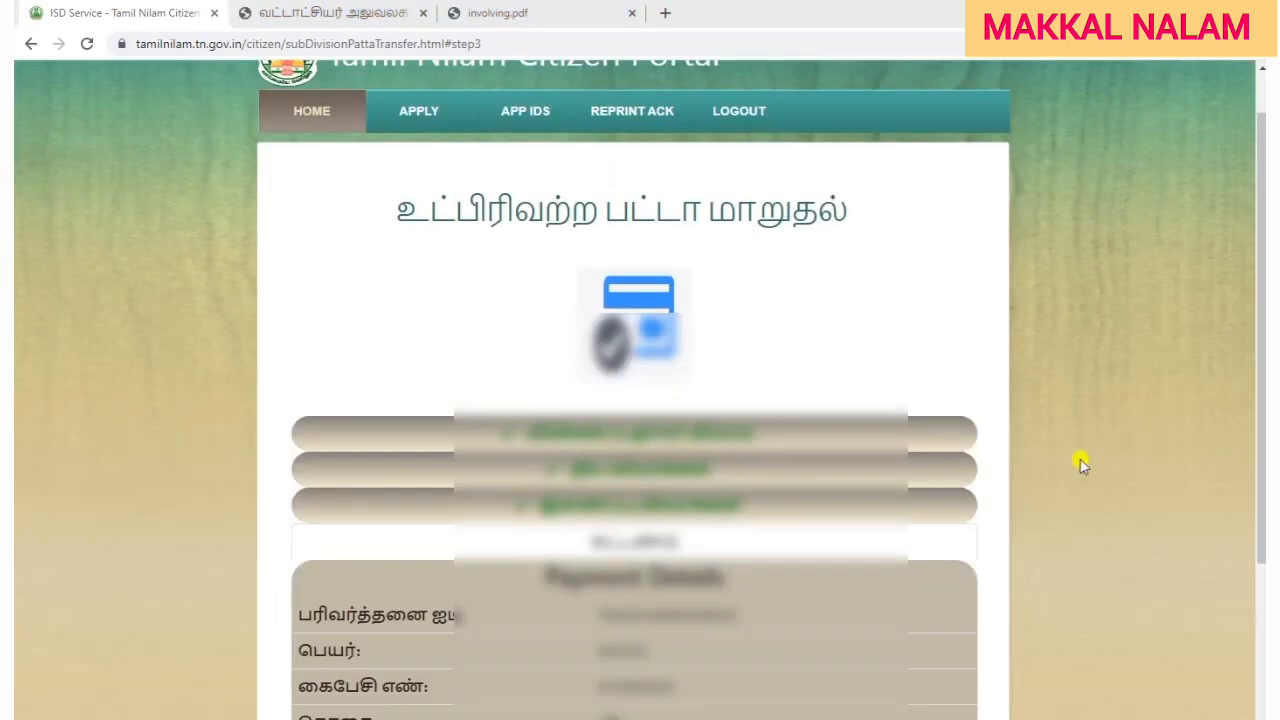
{"action": "left_click", "coordinate": [1052, 463]}
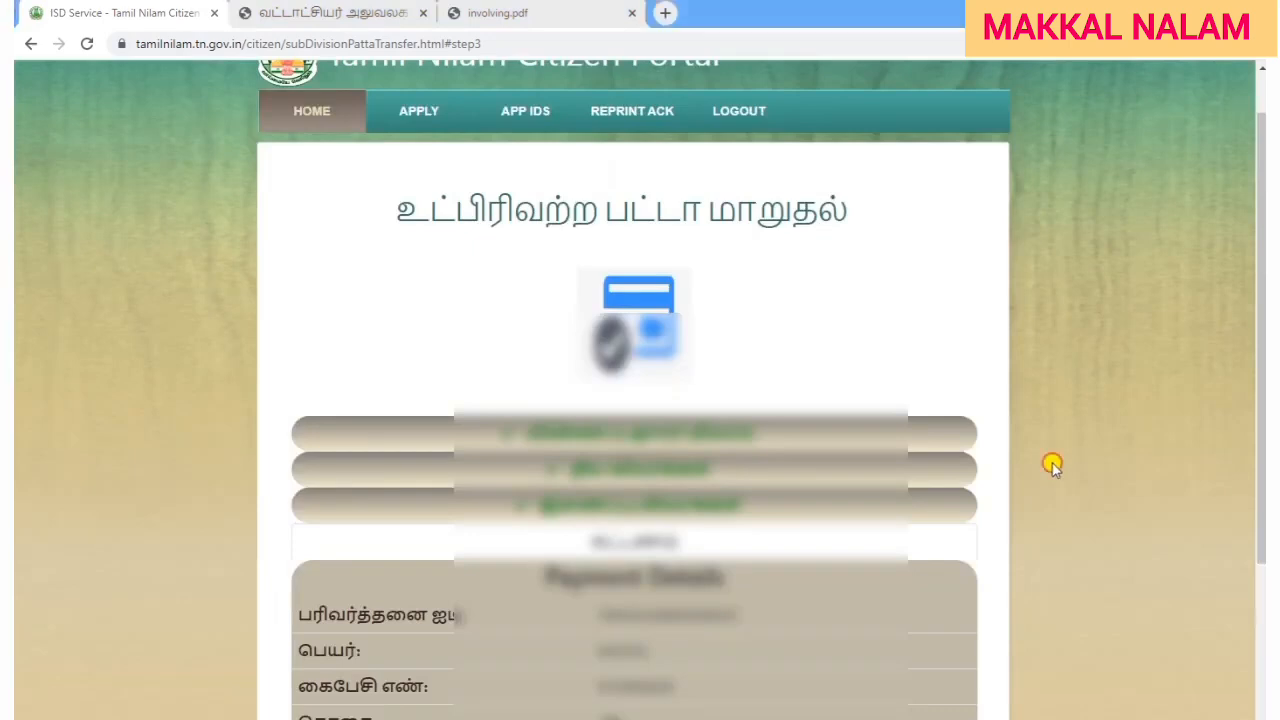
{"action": "scroll", "coordinate": [1054, 456], "scroll_direction": "down", "scroll_amount": 3}
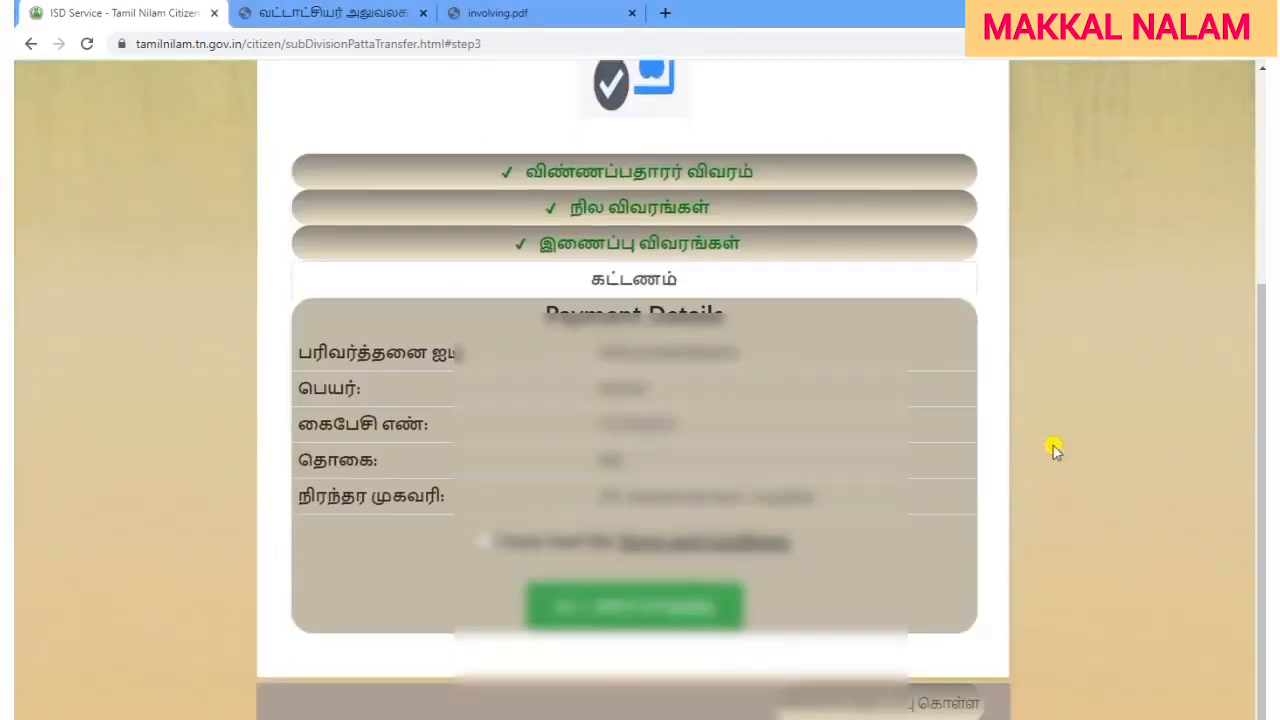
{"action": "left_click_drag", "start_coordinate": [591, 455], "coordinate": [733, 478]}
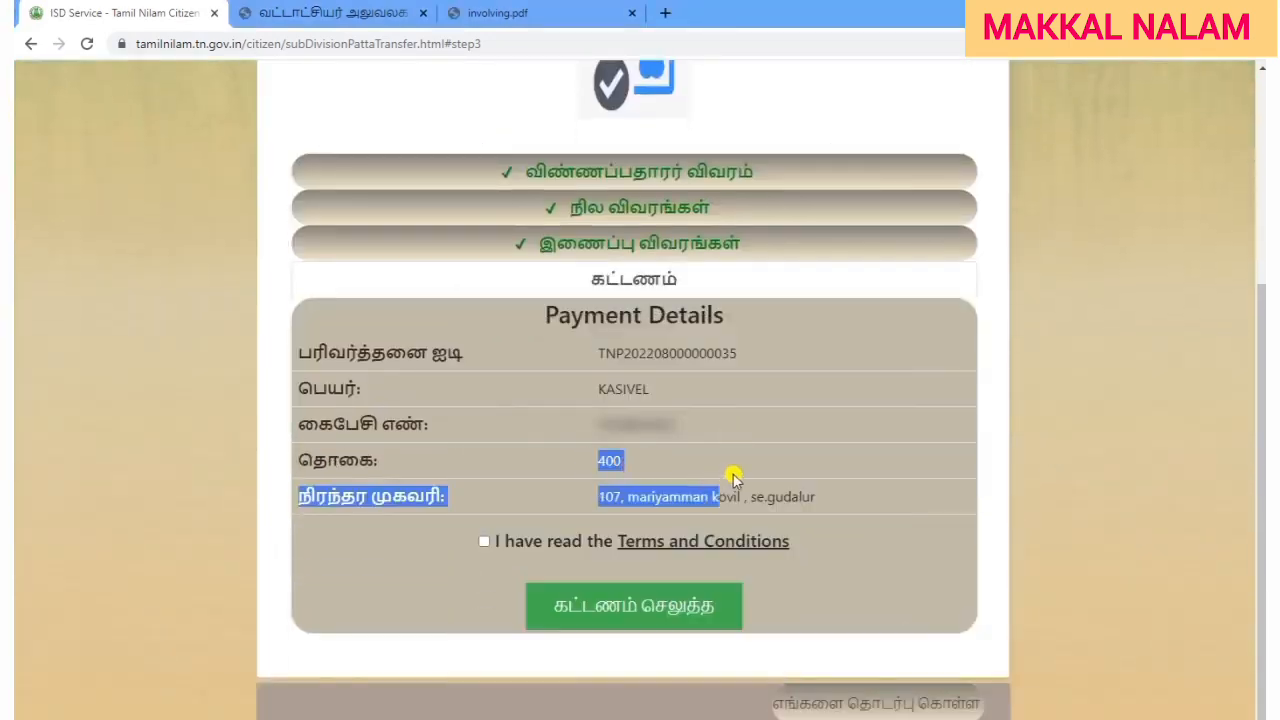
{"action": "left_click", "coordinate": [1010, 541]}
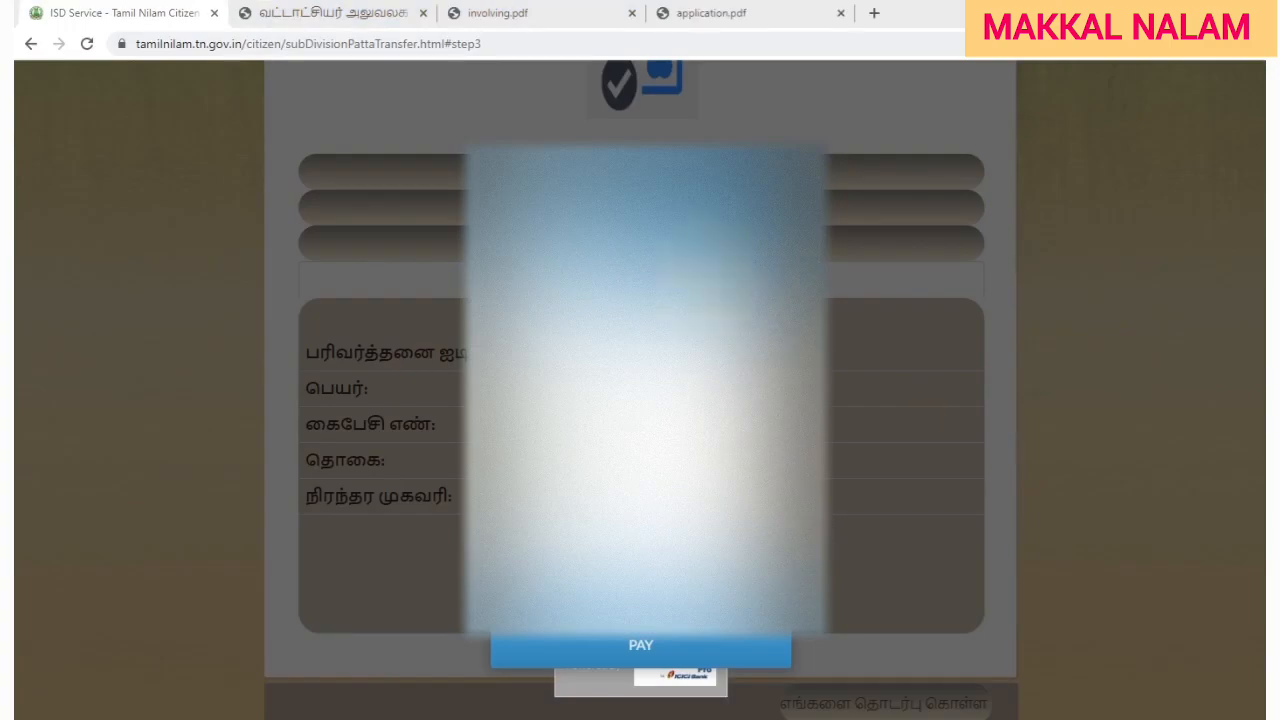
Review the printed application.pdf form, then open a new tab on the Google start page.
{"action": "left_click", "coordinate": [733, 17]}
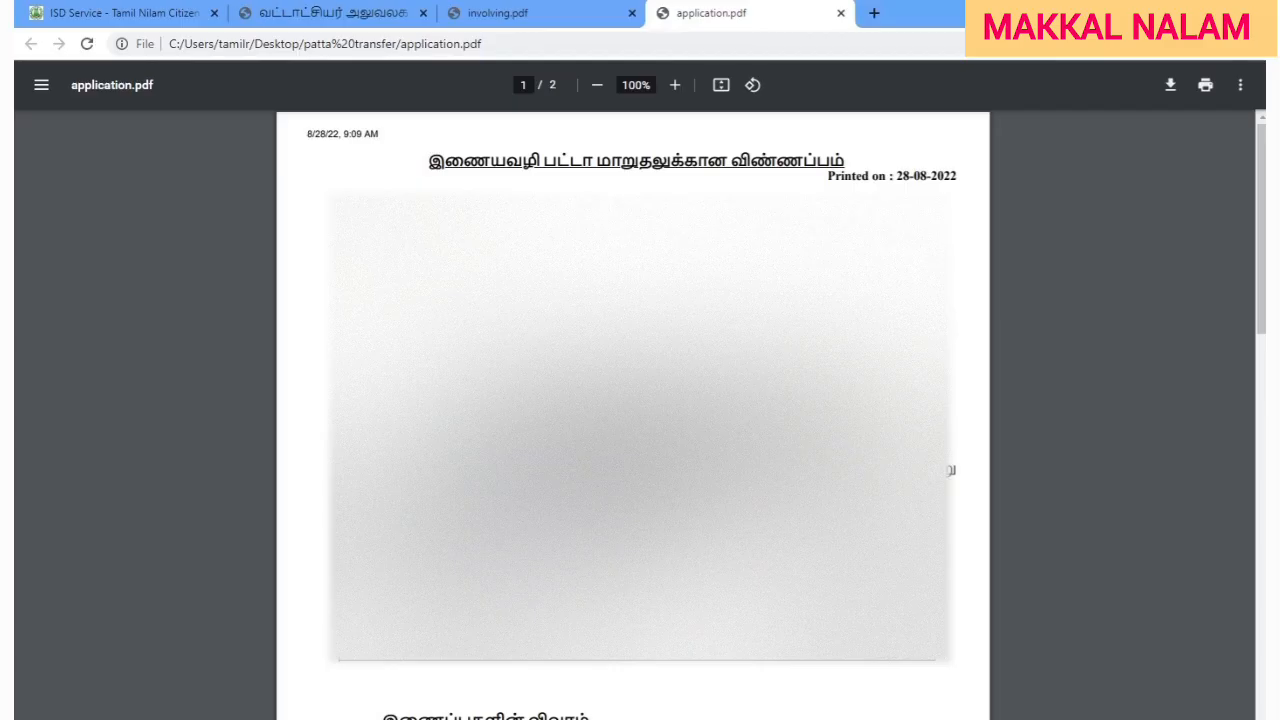
{"action": "left_click", "coordinate": [878, 14]}
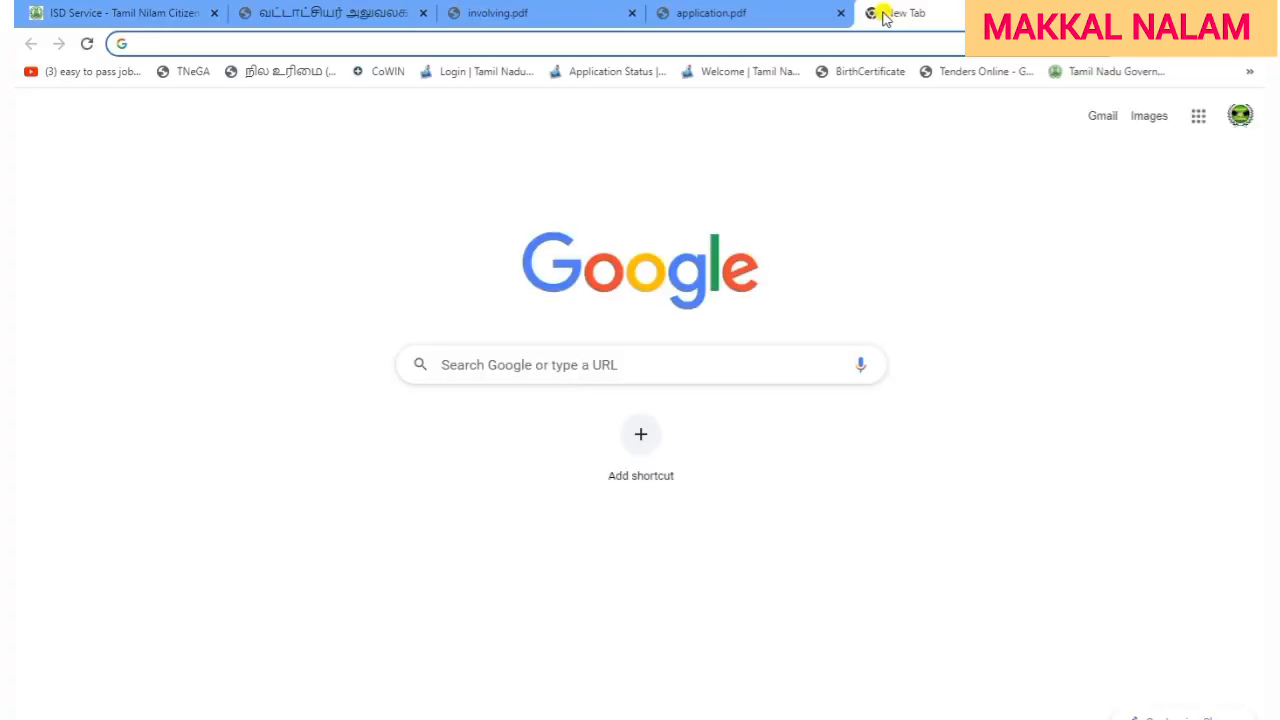
Search 'patta', open the Land Records e-Services site and its application status page.
{"action": "type", "text": "patta"}
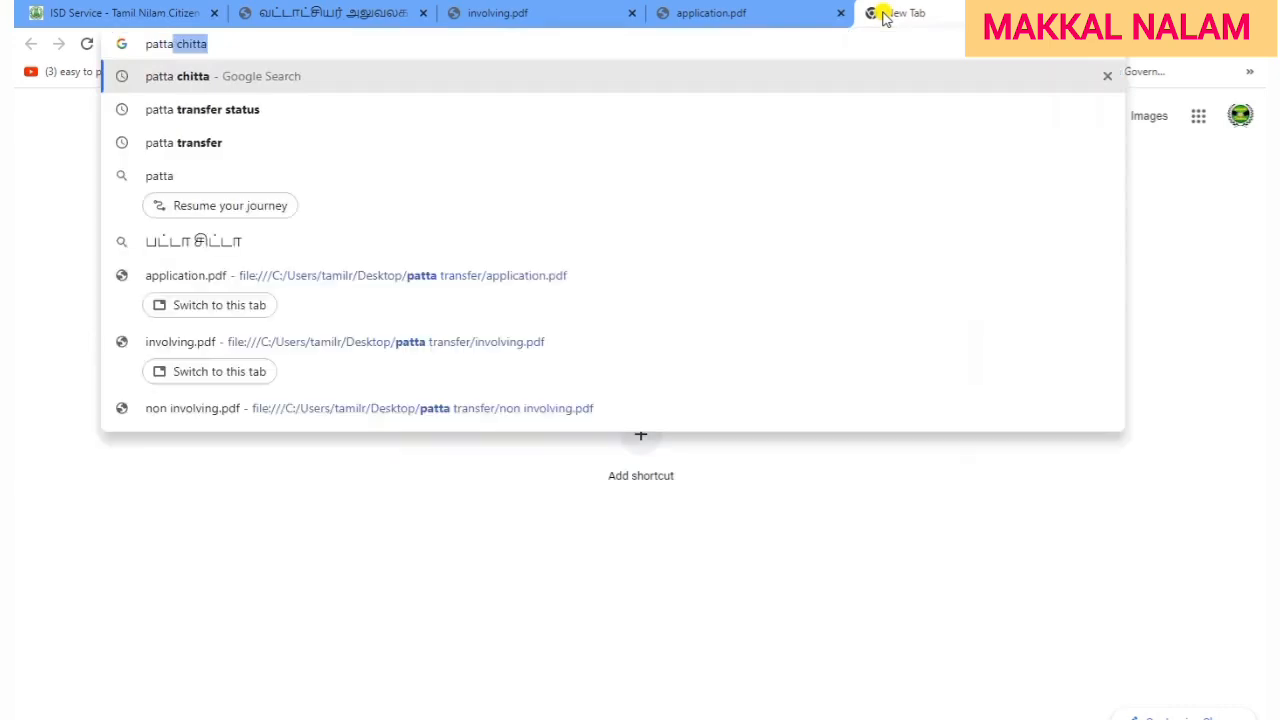
{"action": "key", "text": "Return"}
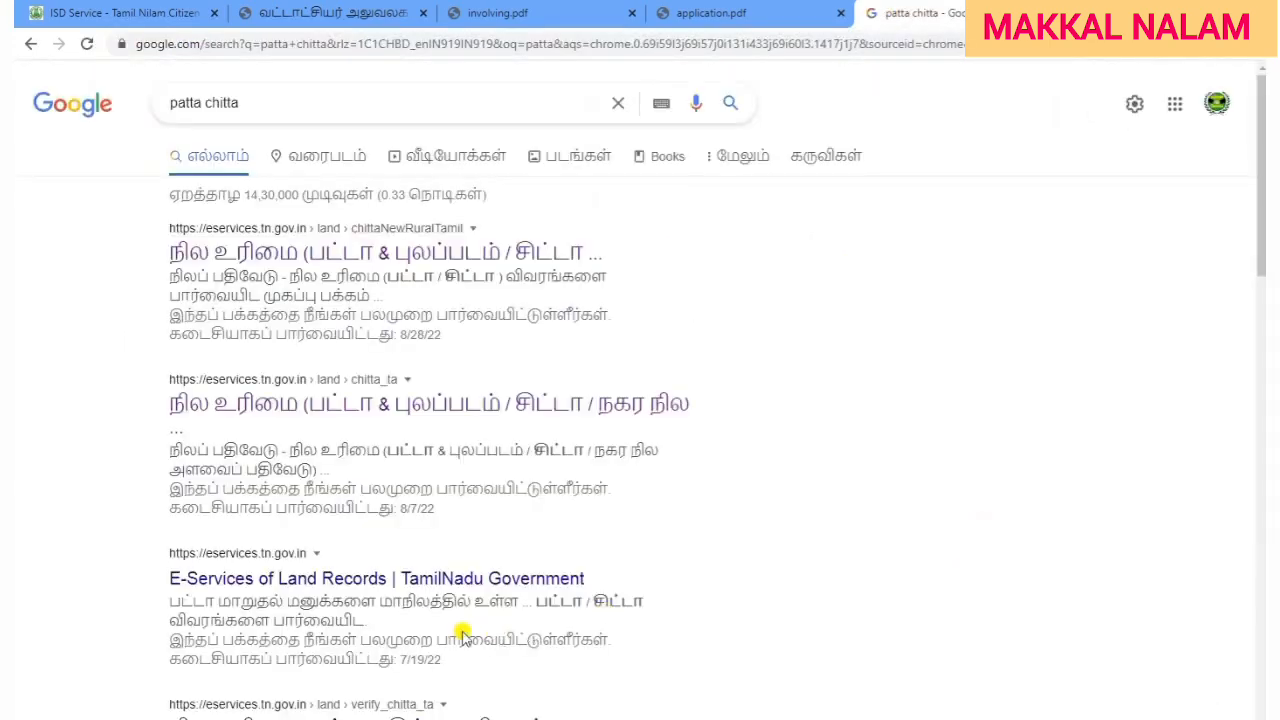
{"action": "left_click", "coordinate": [423, 580]}
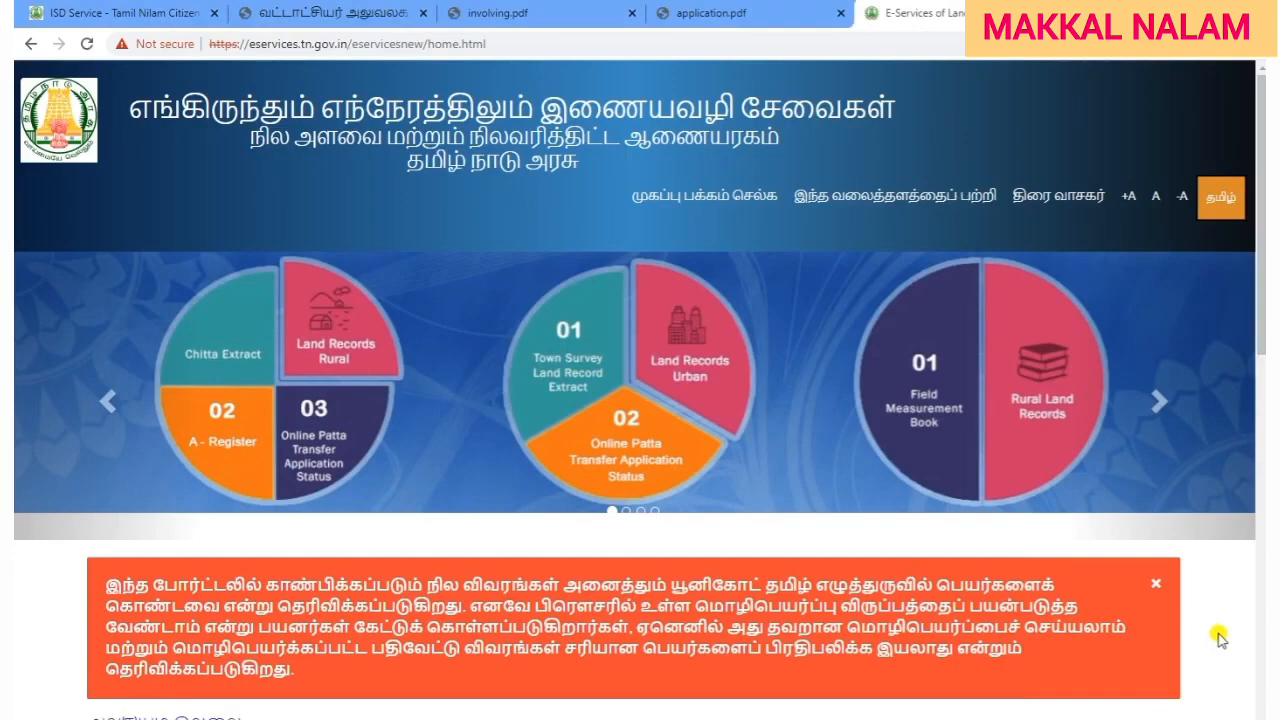
{"action": "scroll", "coordinate": [1224, 642], "scroll_direction": "down", "scroll_amount": 3}
{"action": "scroll", "coordinate": [1222, 638], "scroll_direction": "down", "scroll_amount": 5}
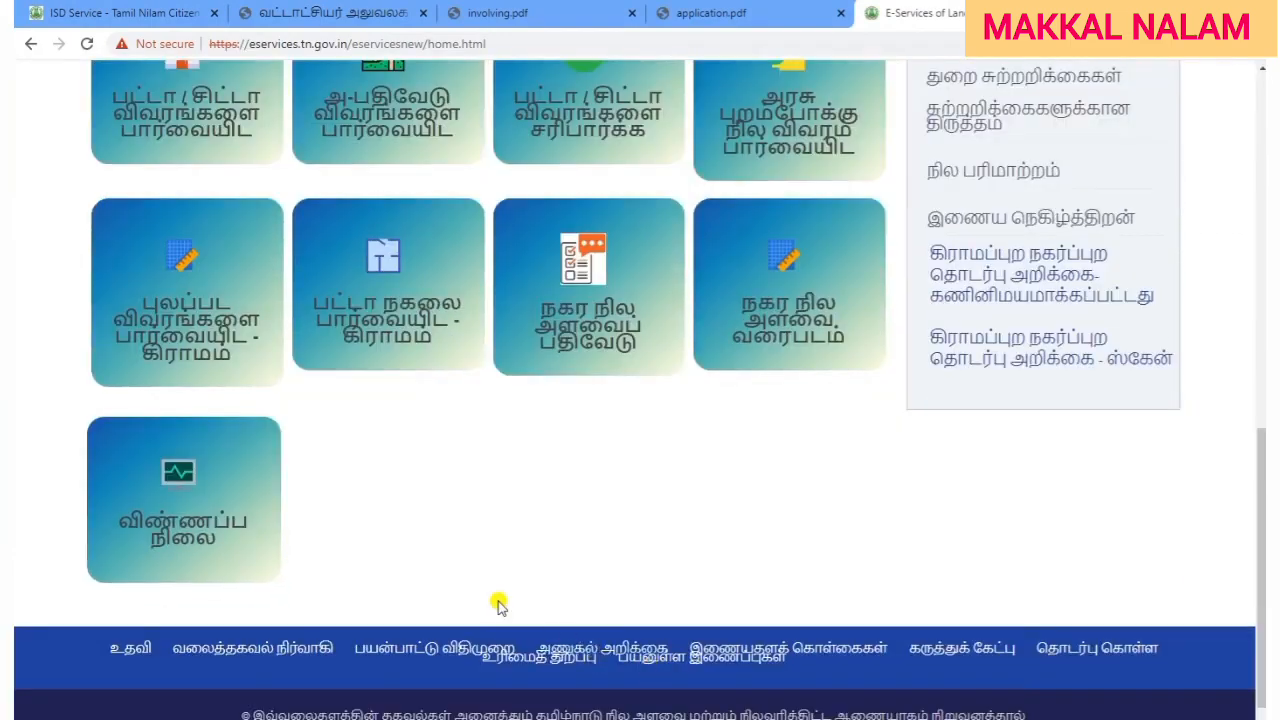
{"action": "left_click", "coordinate": [197, 538]}
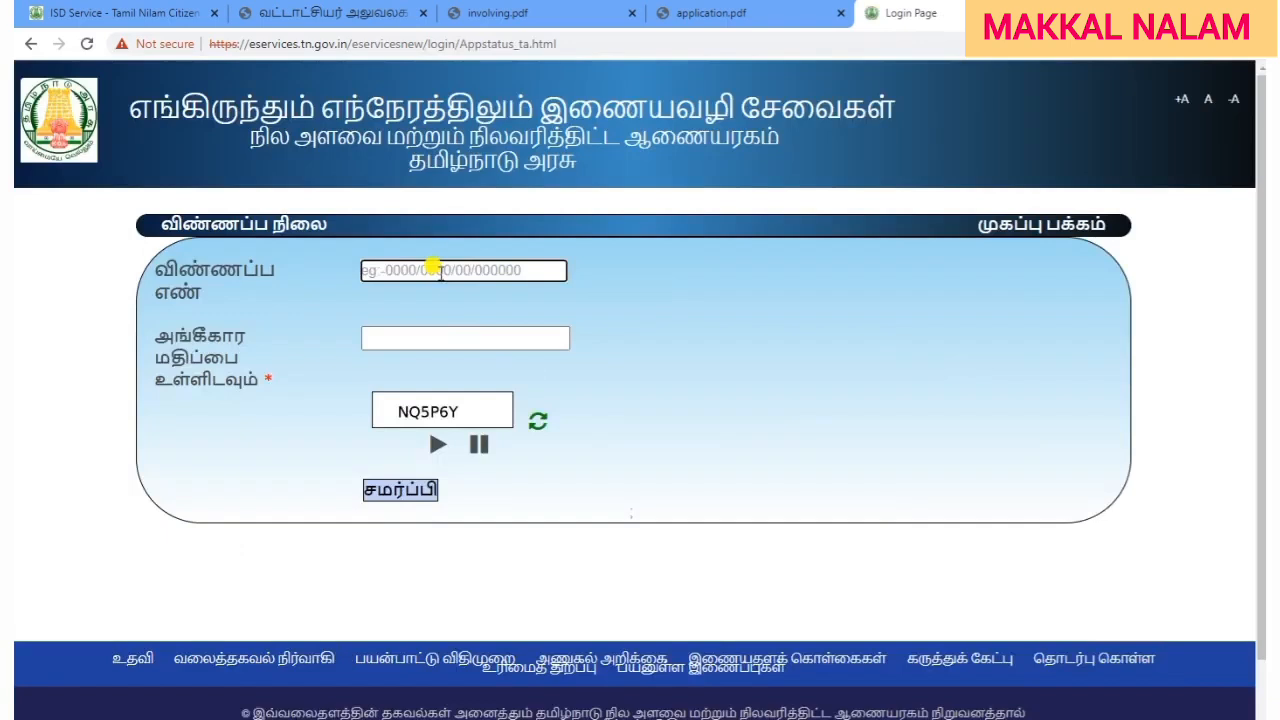
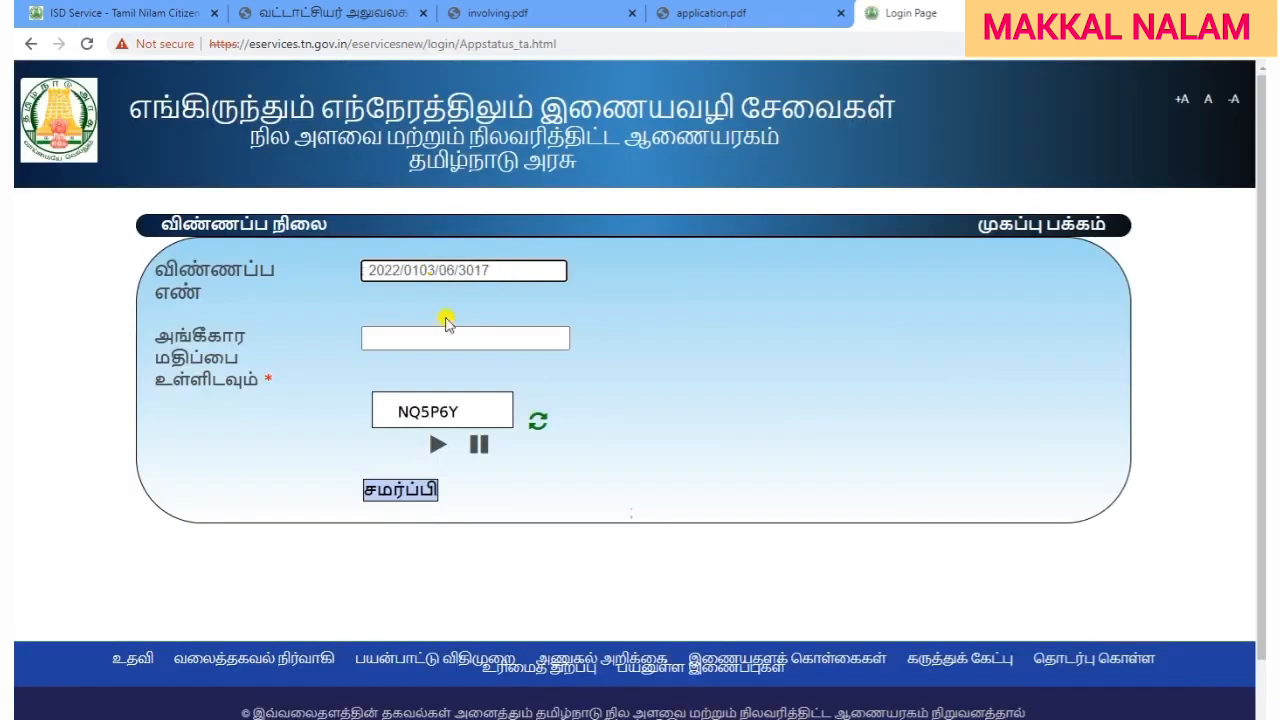
Enter the application number and captcha, check the VAO-pending status, then return to the Tamil Nilam payment.
{"action": "left_click", "coordinate": [443, 335]}
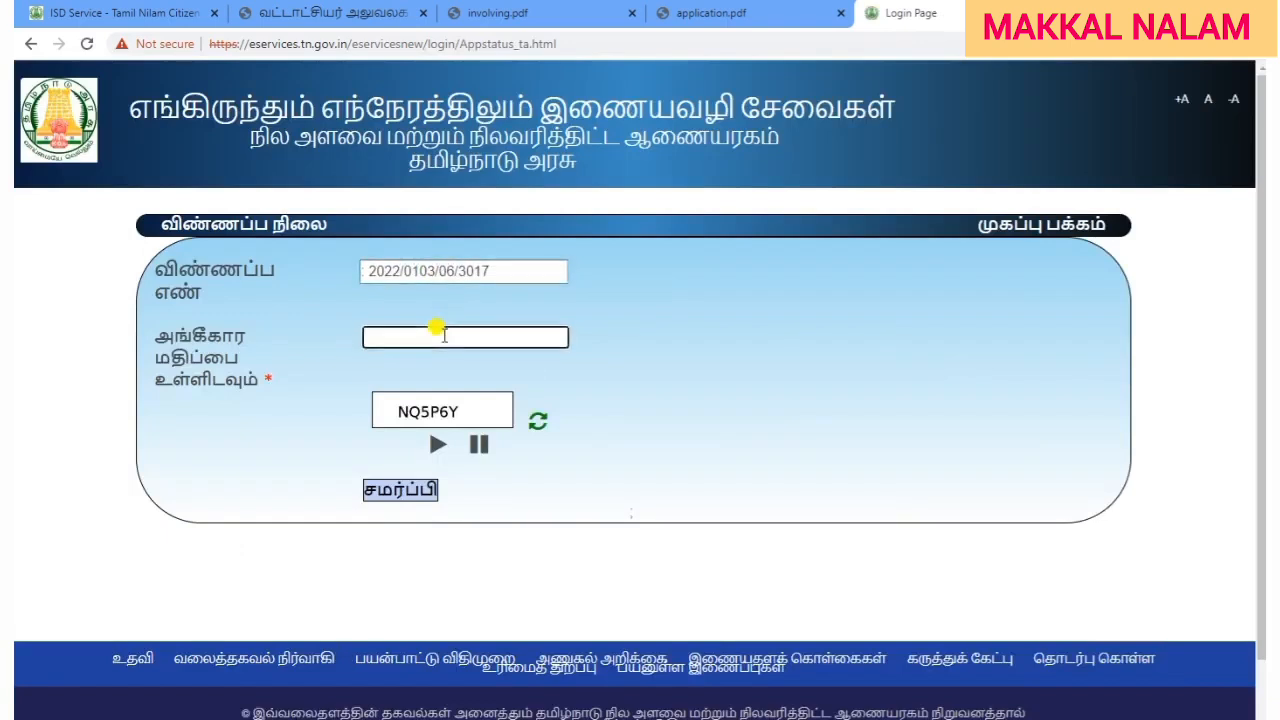
{"action": "type", "text": "NQ5P6Y"}
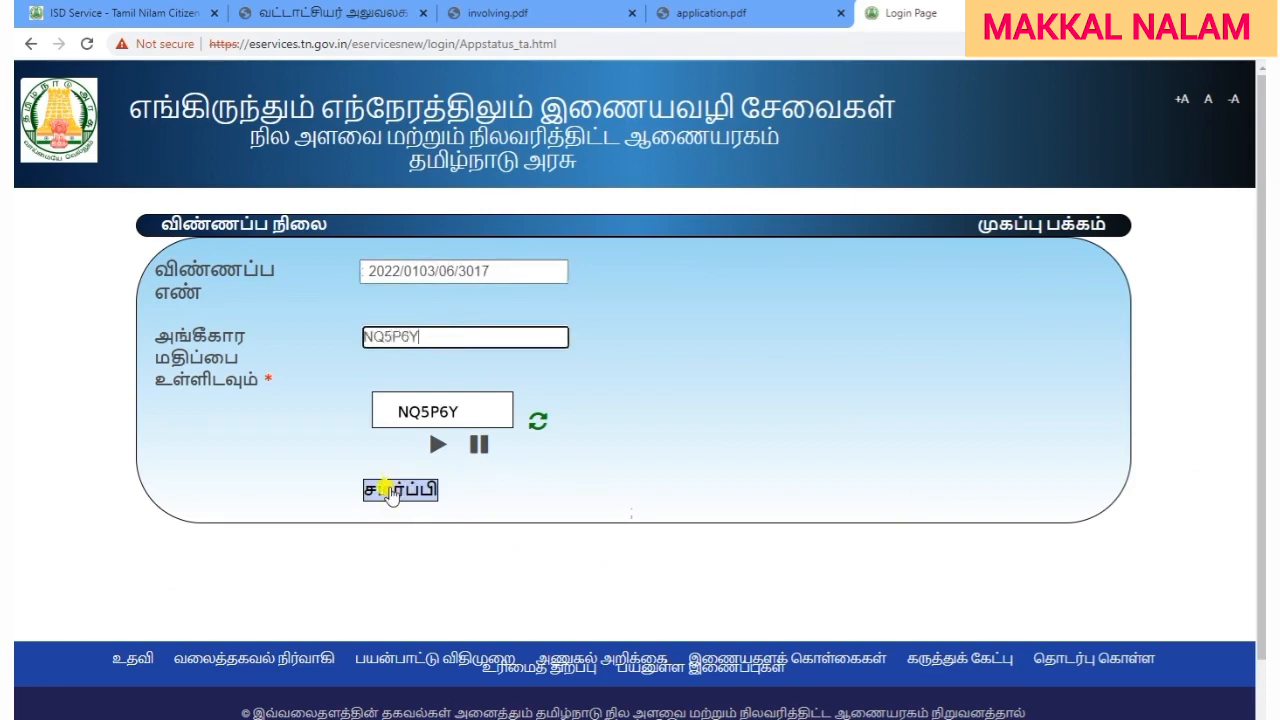
{"action": "left_click", "coordinate": [390, 489]}
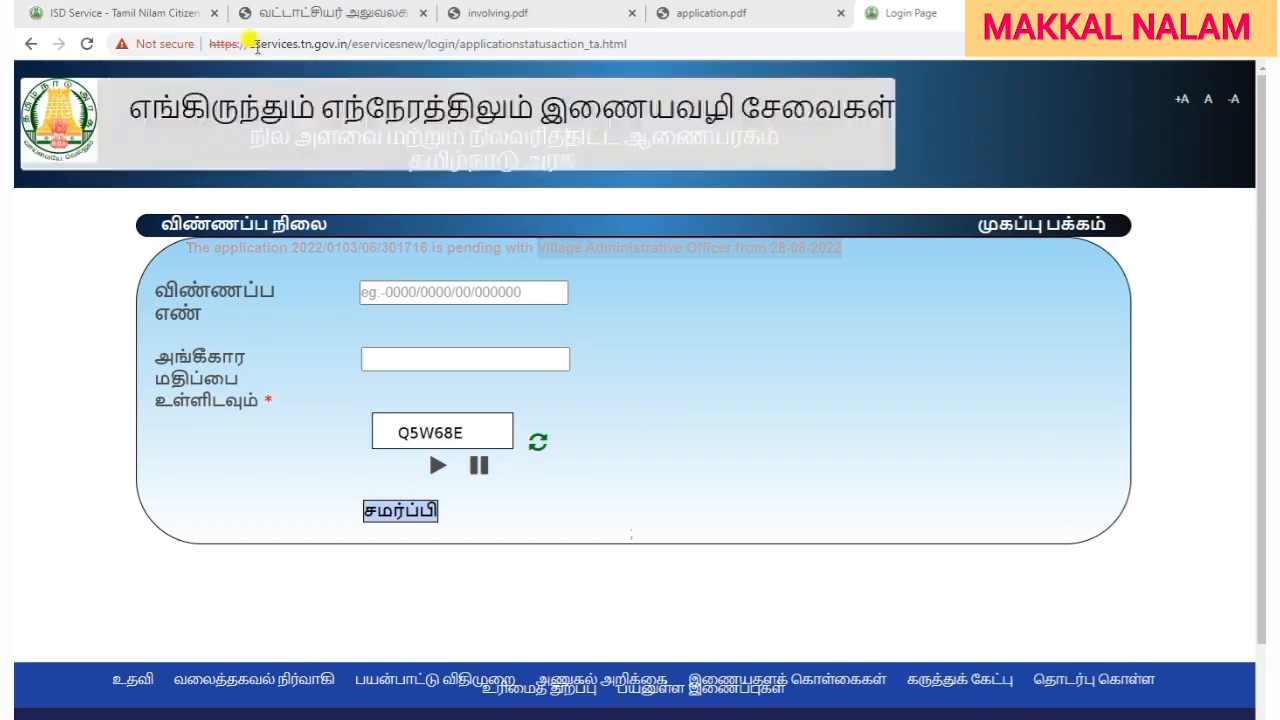
{"action": "left_click", "coordinate": [163, 14]}
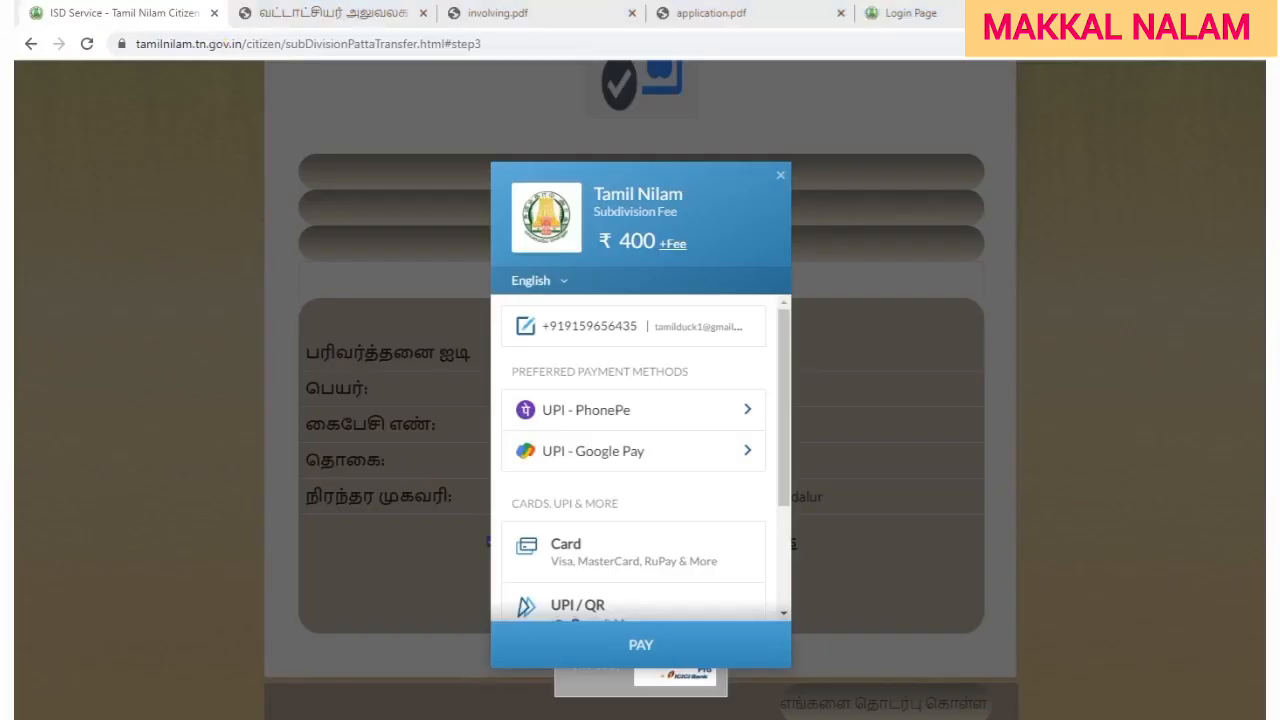